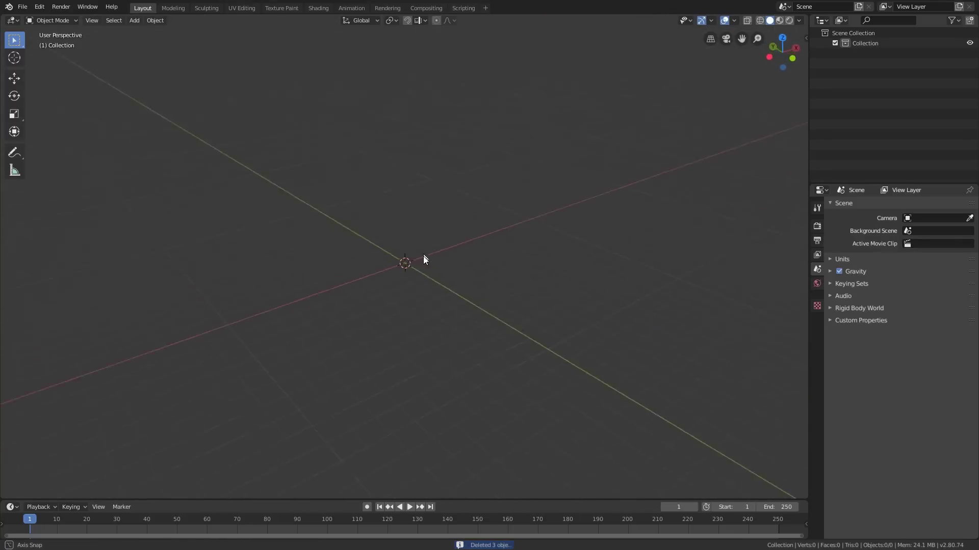
- Add a plane mesh at the world origin
key(shift+a)
mouse_move(362, 270)
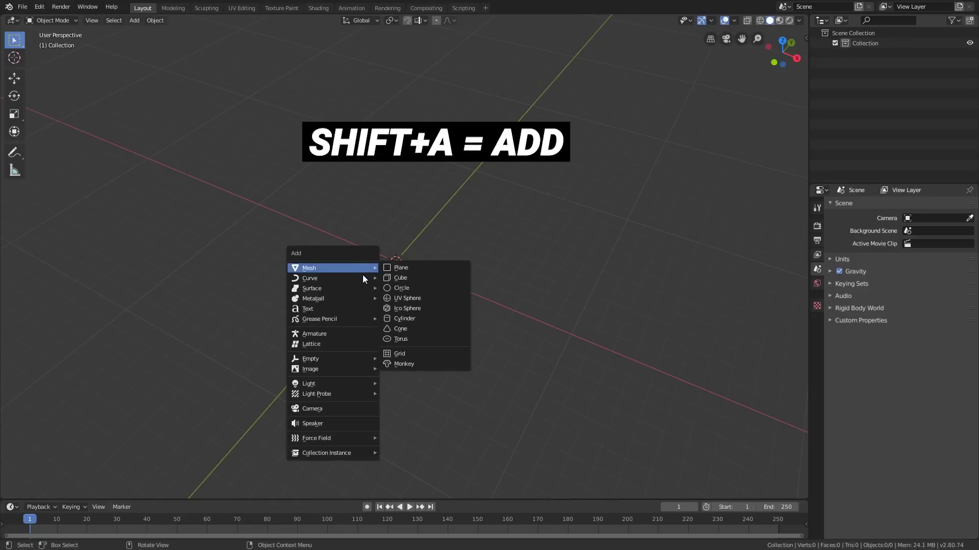
click(396, 269)
middle_drag(443, 249, 408, 248)
scroll(439, 282, up, 4)
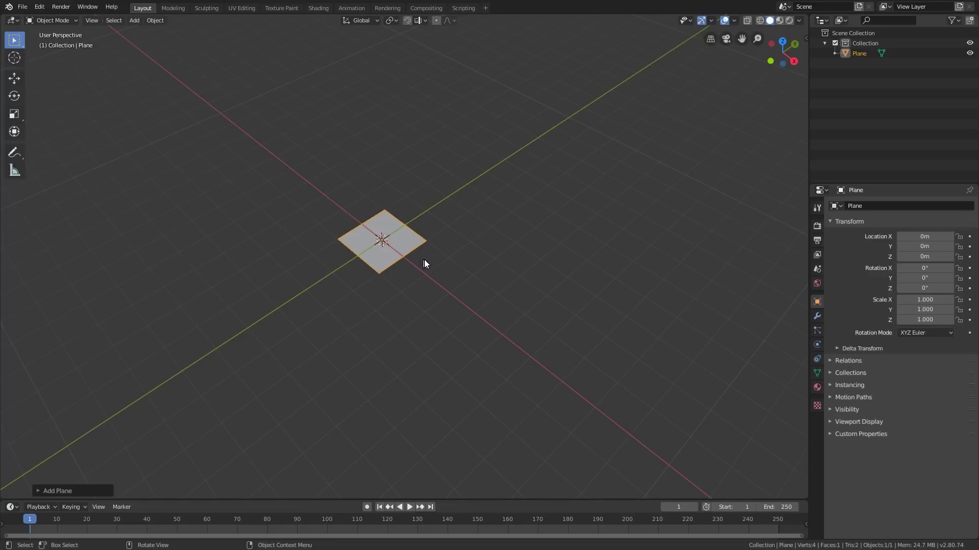
middle_drag(427, 260, 390, 259)
- Enter Edit Mode on the plane and stretch it along the X axis into a strip more than four times as long
key(Tab)
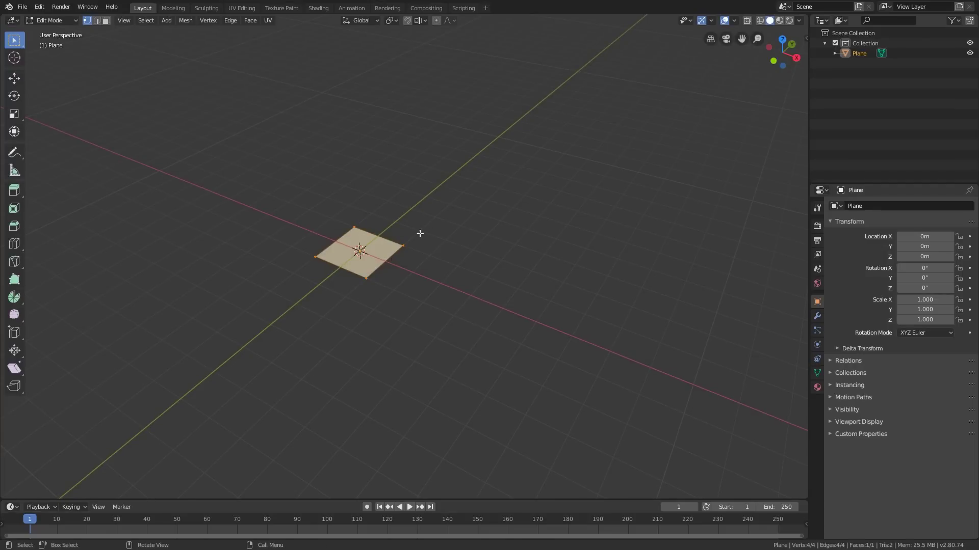
key(s)
key(x)
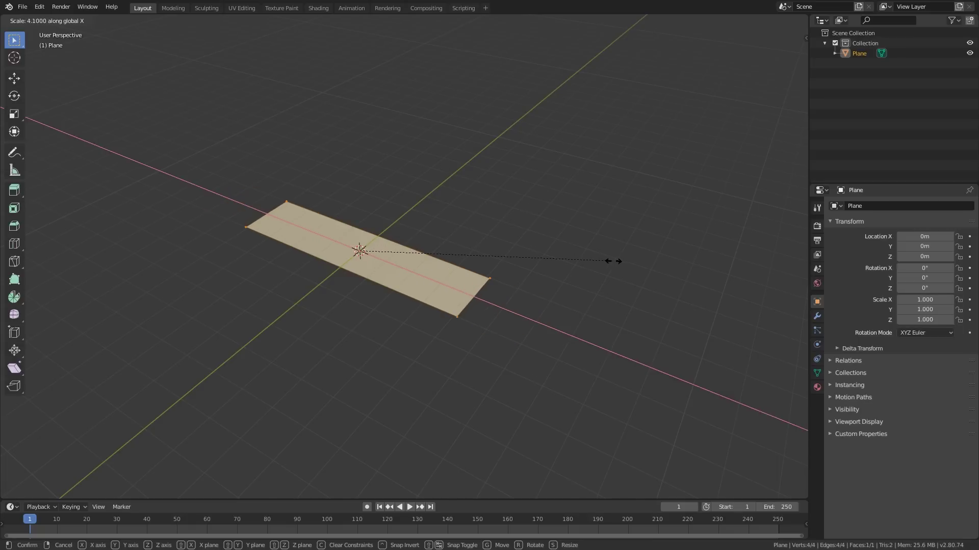
click(670, 275)
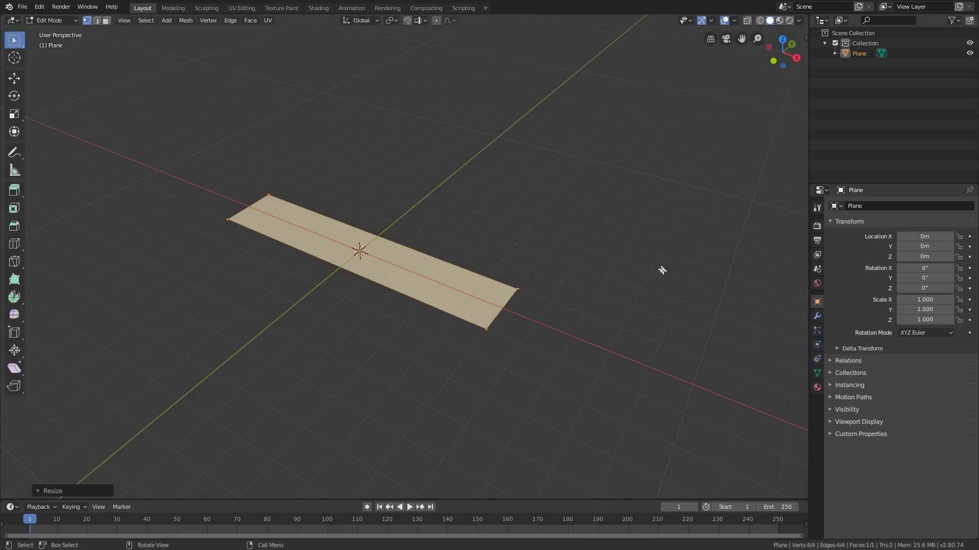
- Widen the strip along the Y axis into a broad rectangle and clear the selection
middle_drag(659, 270, 627, 274)
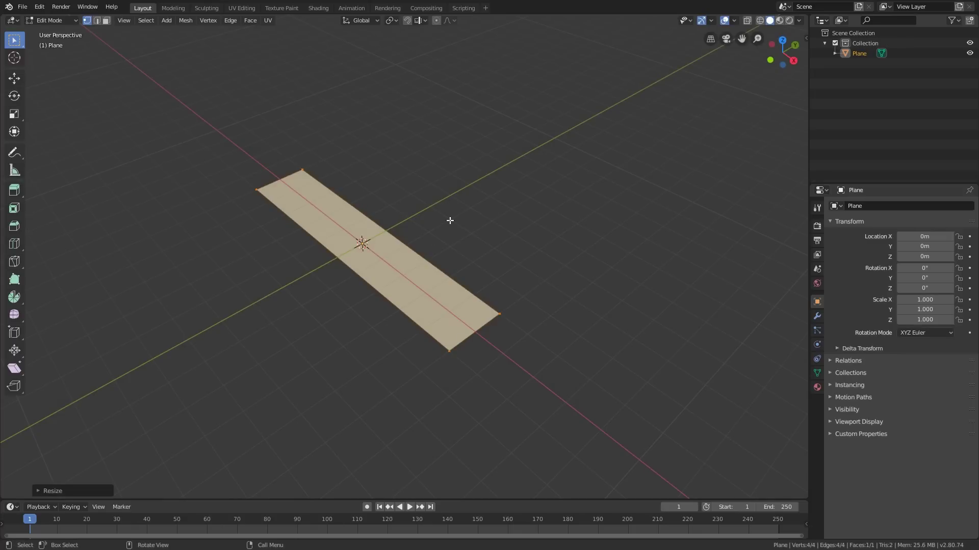
key(s)
key(y)
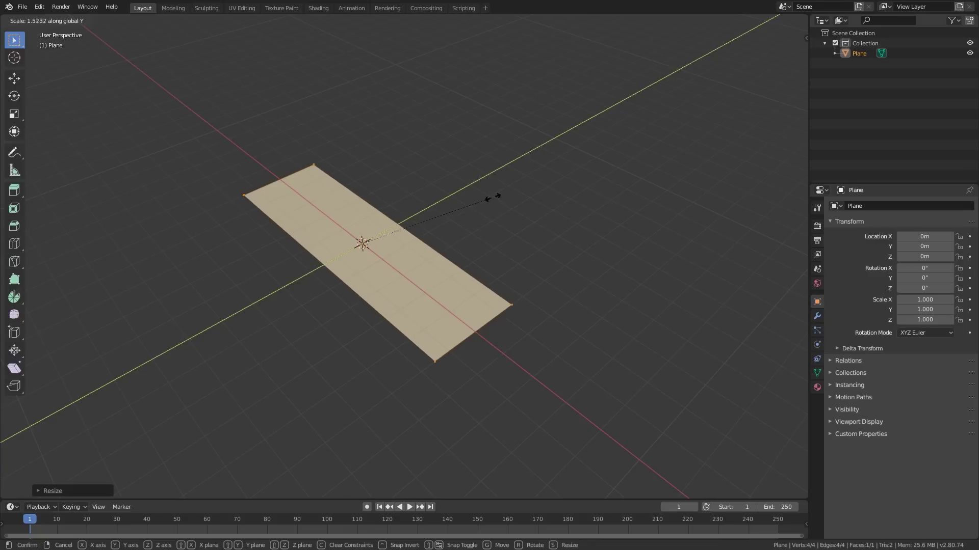
click(606, 127)
middle_drag(600, 153, 605, 173)
click(591, 195)
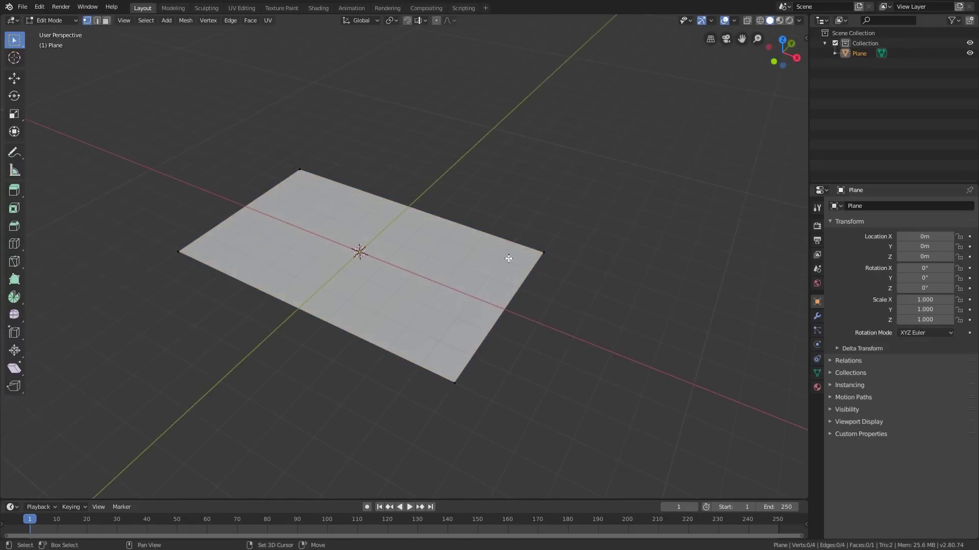
- Try a single centred loop cut along the rectangle's length and undo it
shift+middle_drag(509, 258, 509, 199)
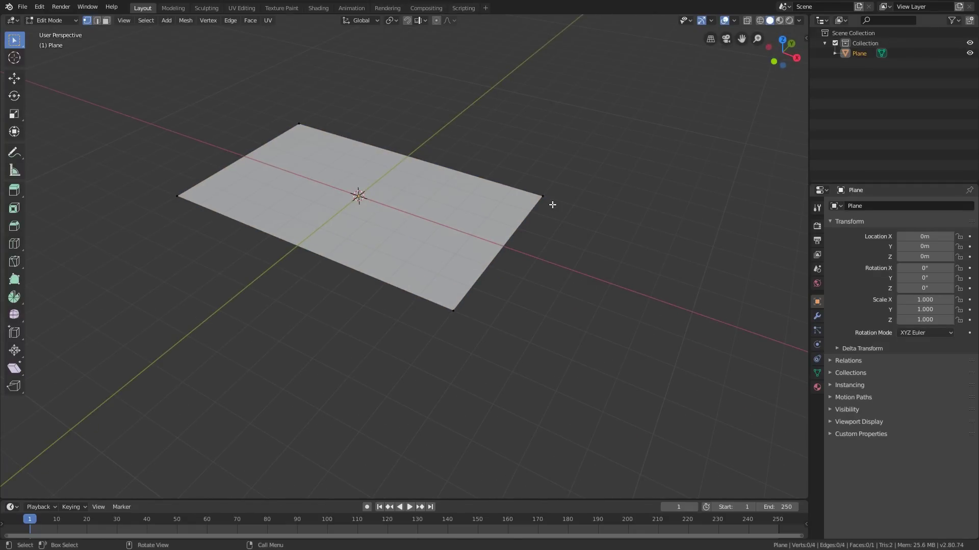
middle_drag(520, 238, 487, 250)
middle_drag(391, 216, 448, 217)
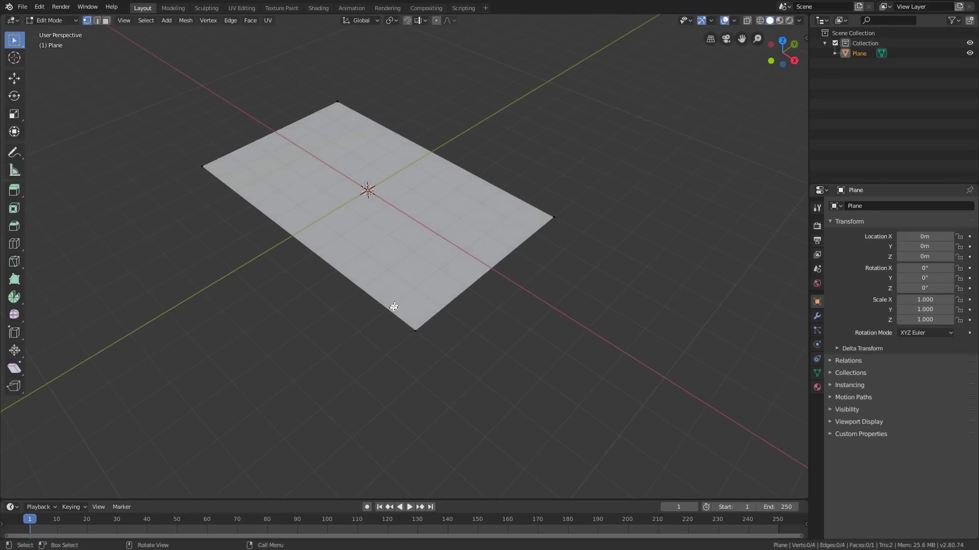
mouse_move(419, 307)
middle_down()
mouse_move(411, 285)
mouse_move(424, 288)
middle_up()
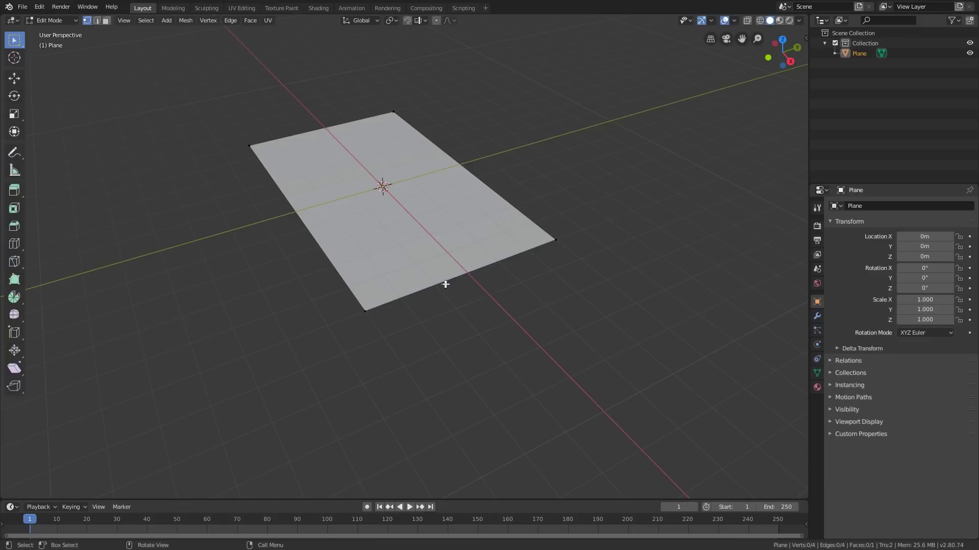
key(ctrl+r)
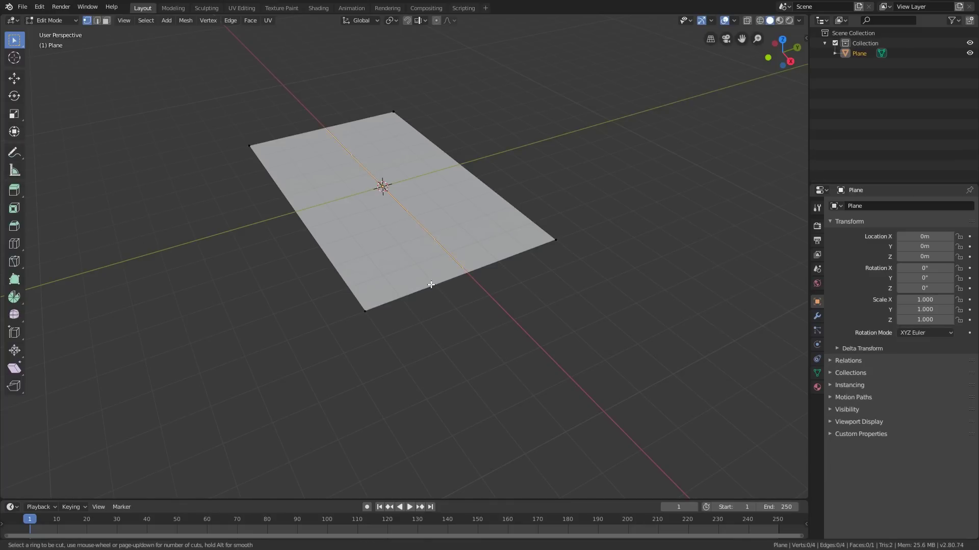
click(454, 278)
right_click(463, 273)
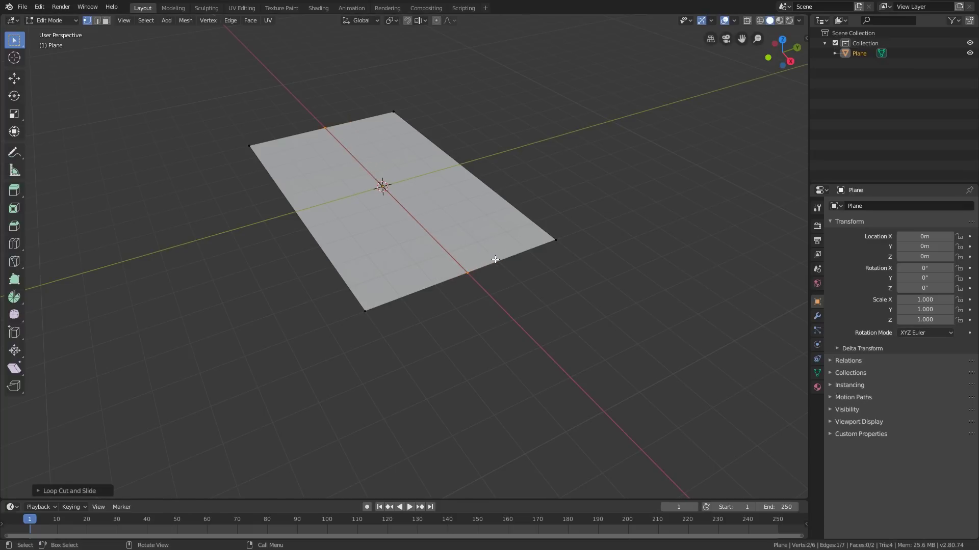
key(ctrl+z)
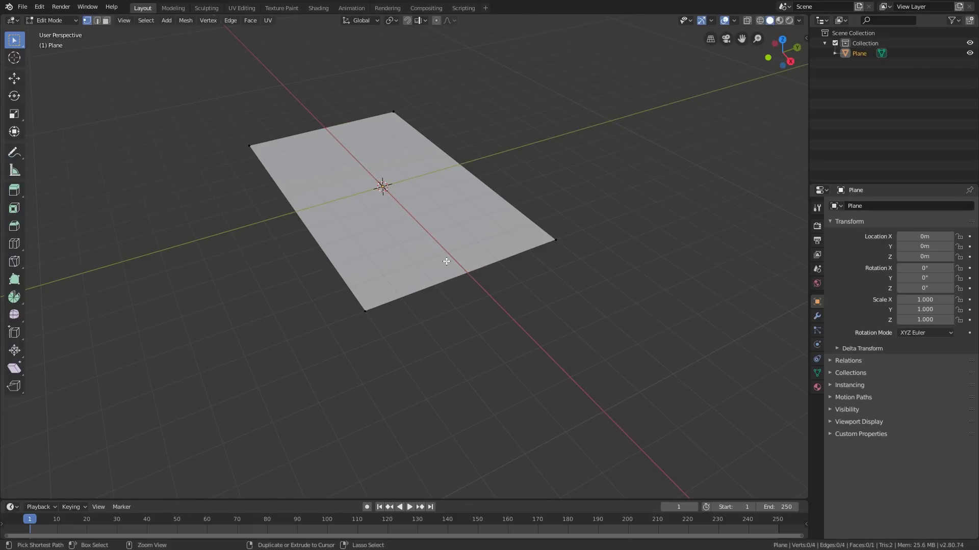
key(ctrl+r)
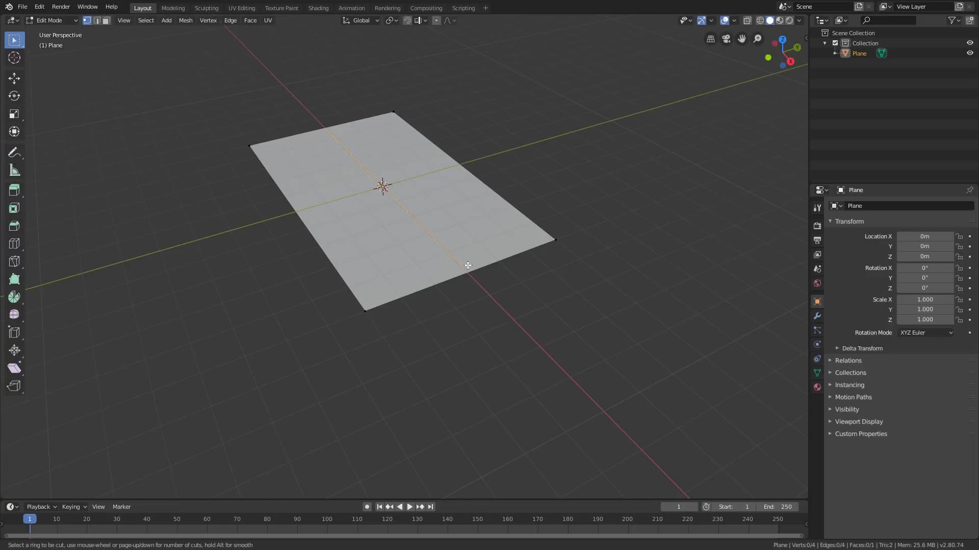
scroll(468, 268, up, 2)
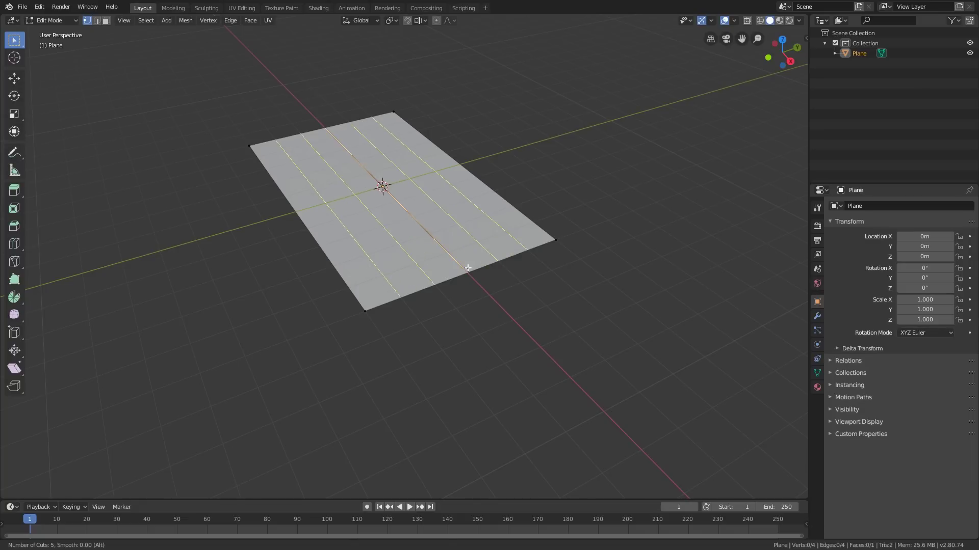
scroll(468, 269, up, 1)
scroll(474, 245, down, 3)
scroll(480, 242, up, 5)
key(Escape)
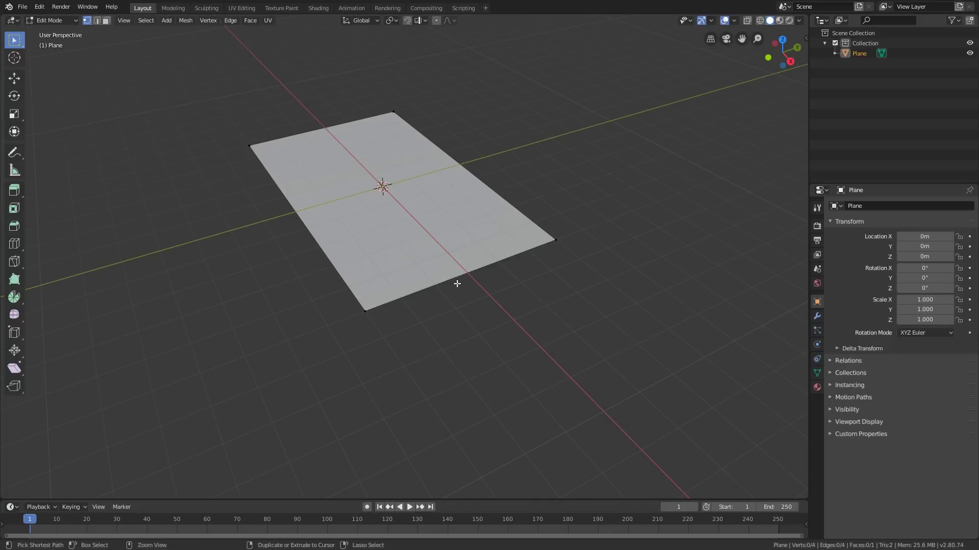
- Add four evenly spaced loop cuts running lengthwise along the X axis of the rectangle
key(ctrl+r)
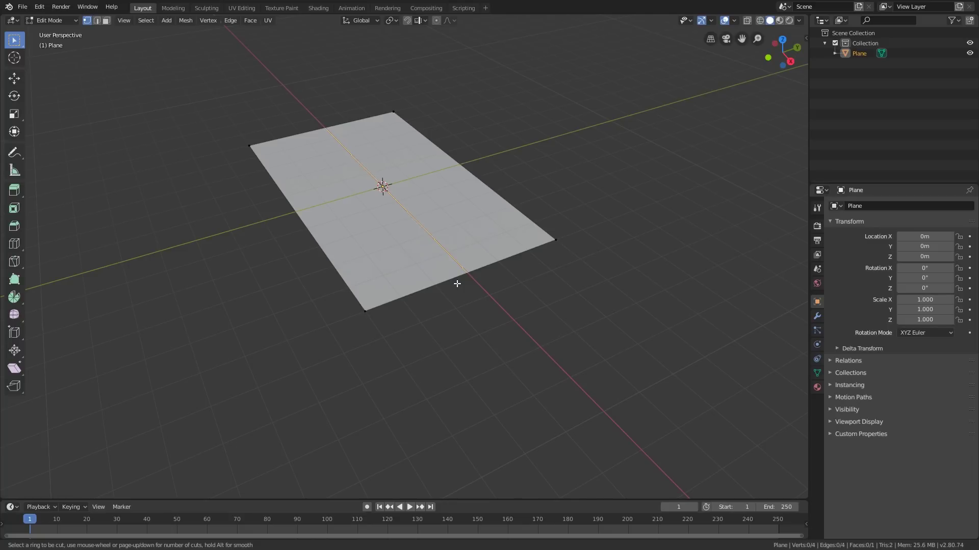
scroll(457, 284, up, 3)
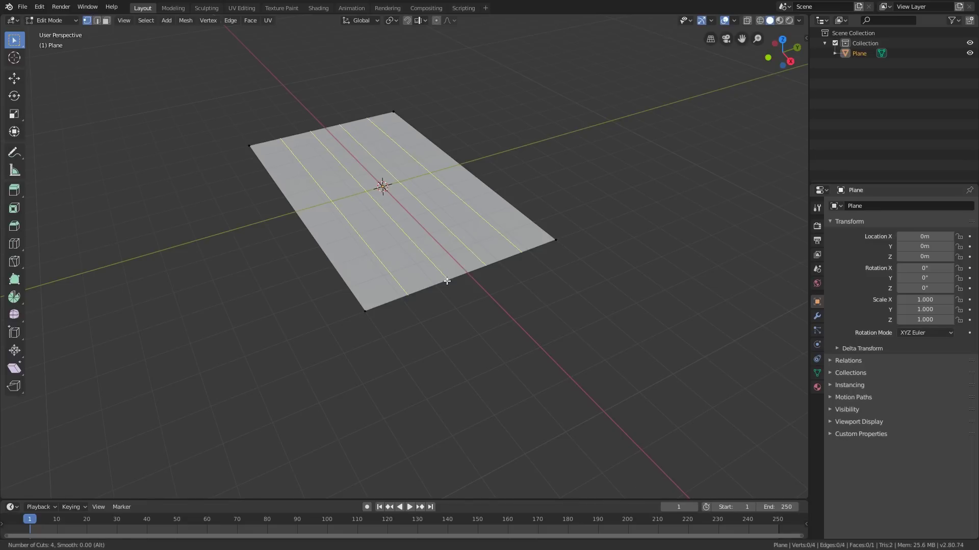
click(447, 280)
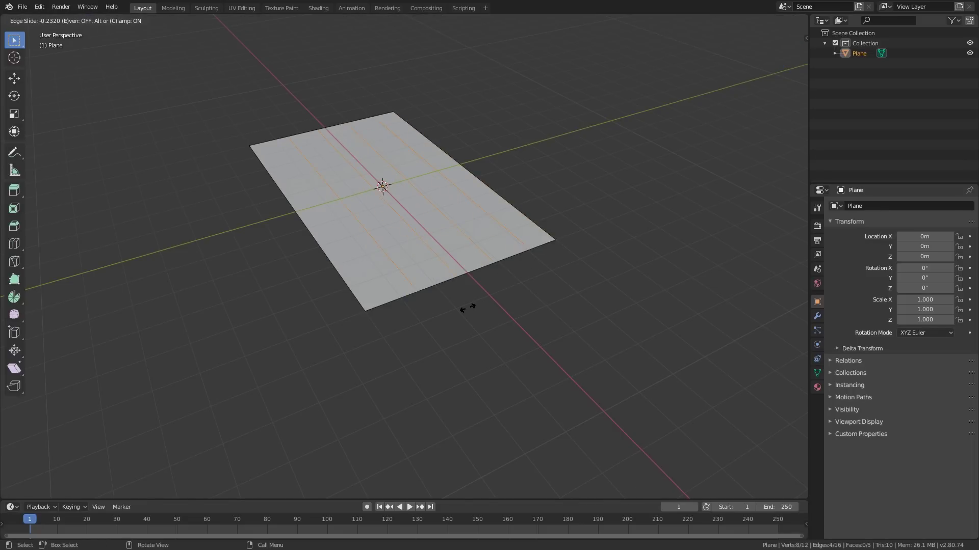
click(445, 330)
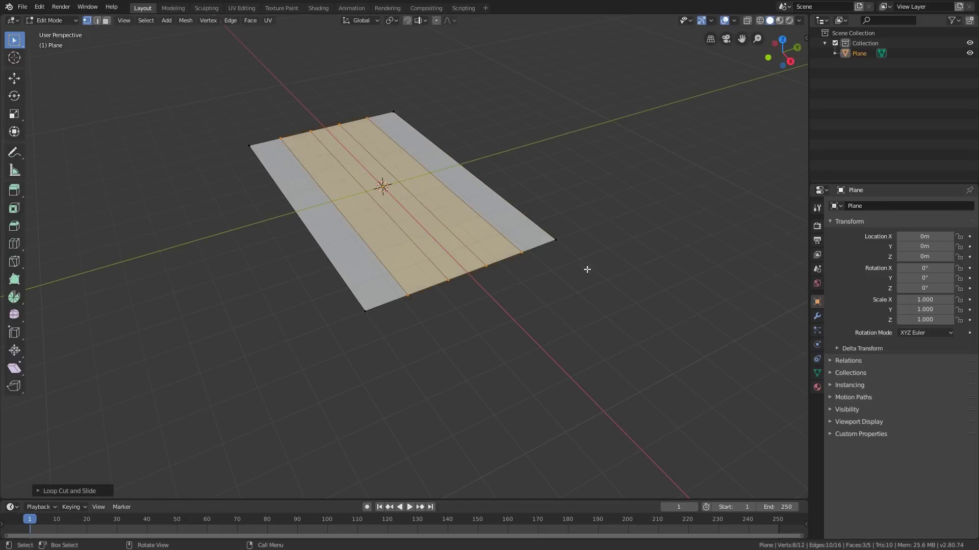
- Bevel the four lengthwise cuts into narrow strips with a width of about 0.0235 m and one segment
middle_drag(587, 269, 599, 289)
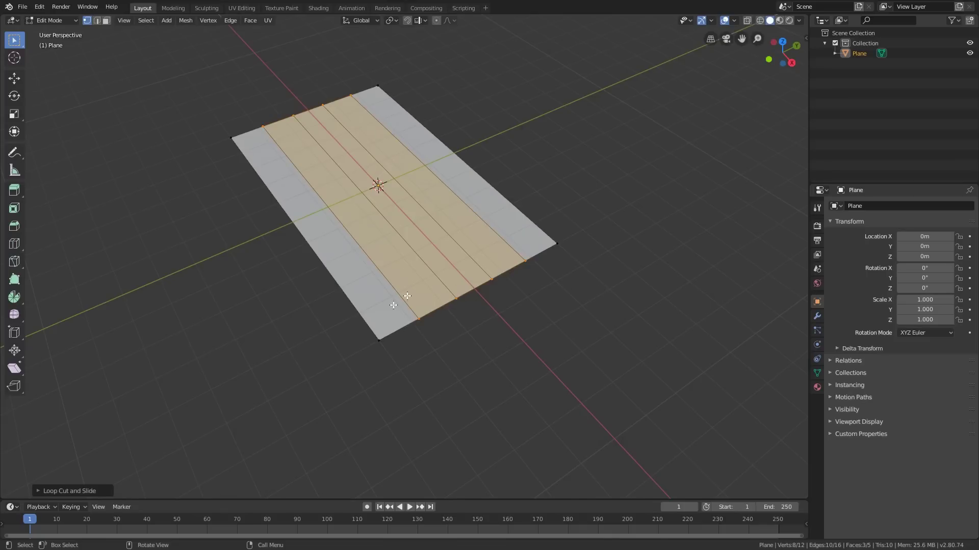
middle_drag(516, 250, 466, 247)
scroll(407, 280, up, 1)
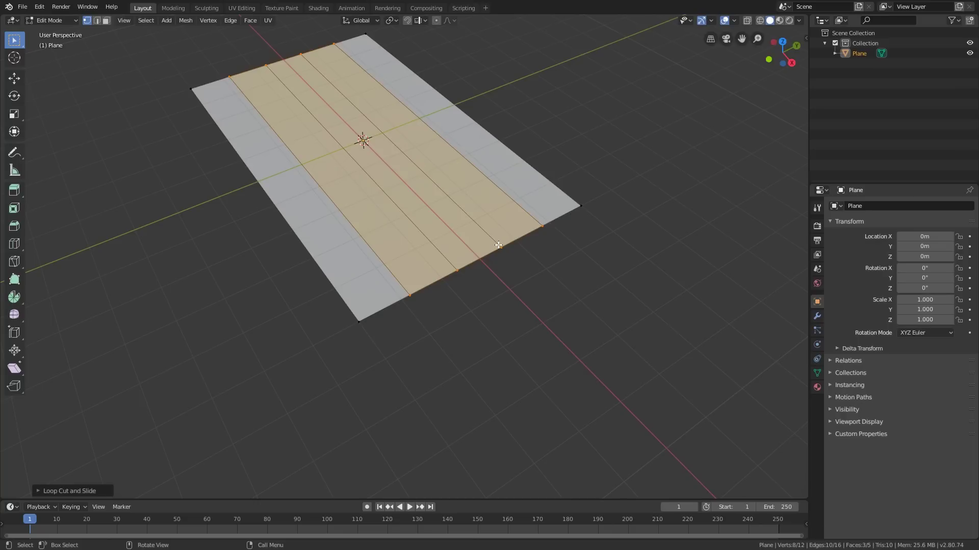
key(ctrl)
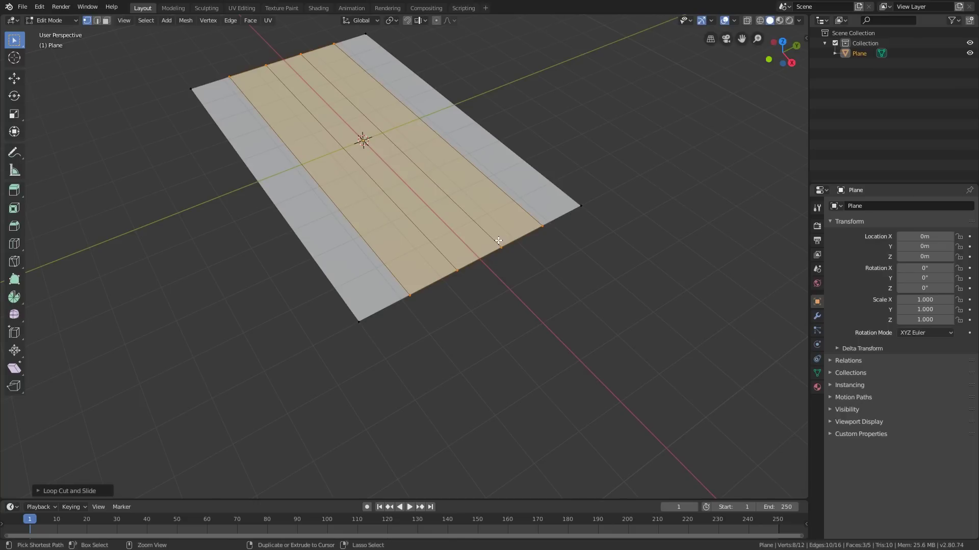
key(ctrl+b)
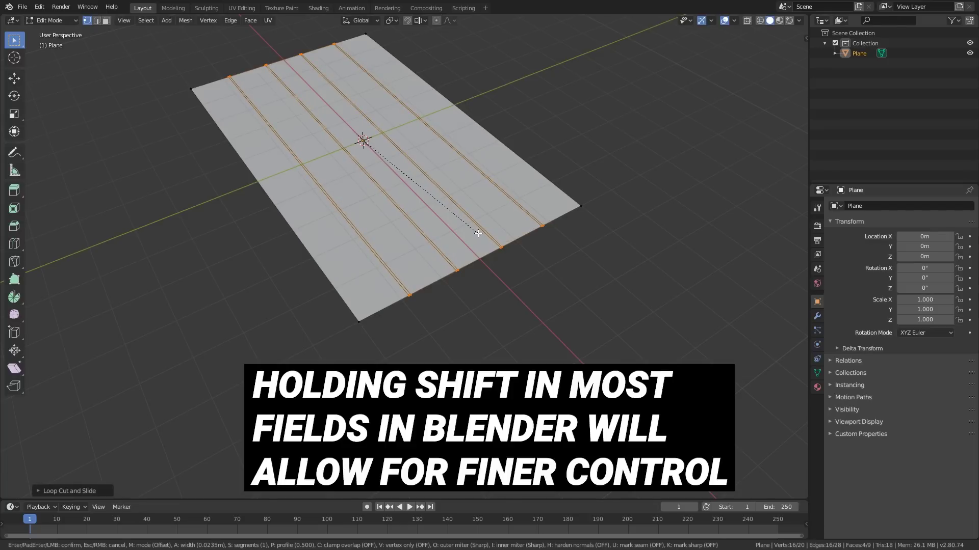
click(478, 234)
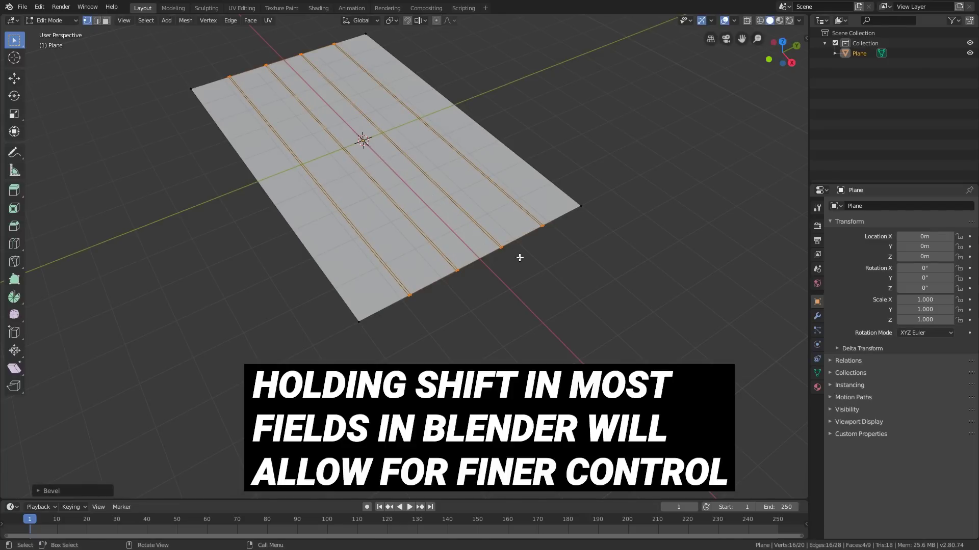
- Delete the faces of the four narrow bevelled strips to leave gaps between five separate planks
middle_drag(519, 258, 504, 349)
key(x)
click(520, 288)
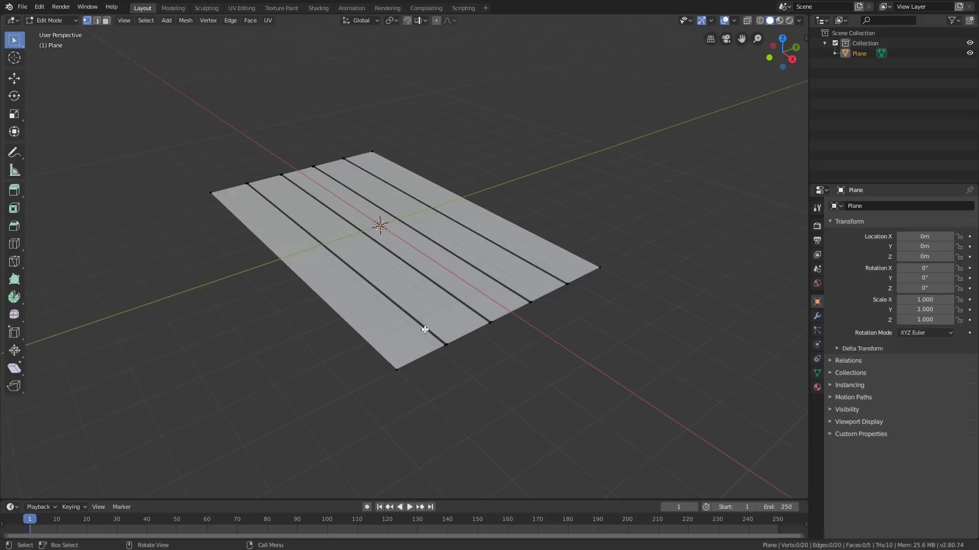
- Select all five planks and raise them along the Z axis above the world origin
key(a)
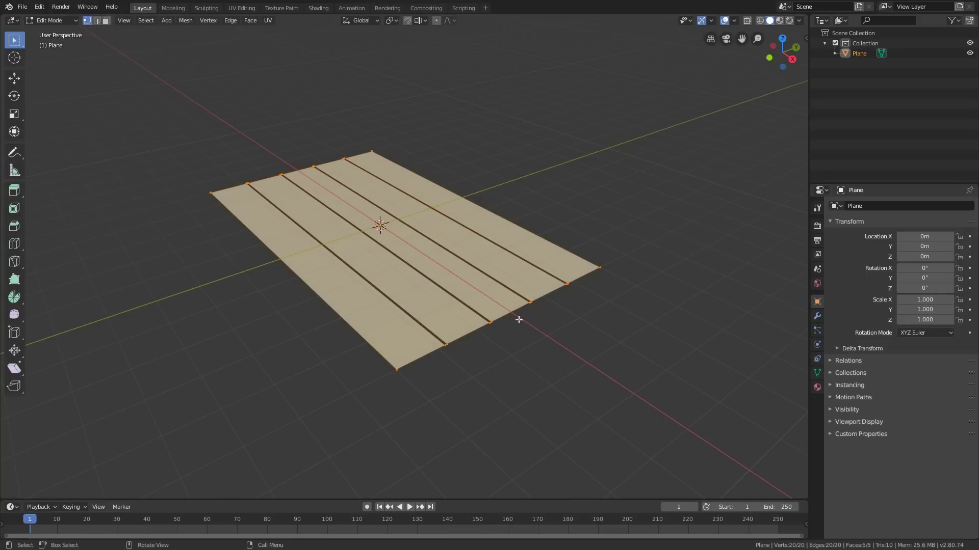
middle_drag(518, 319, 500, 364)
key(g)
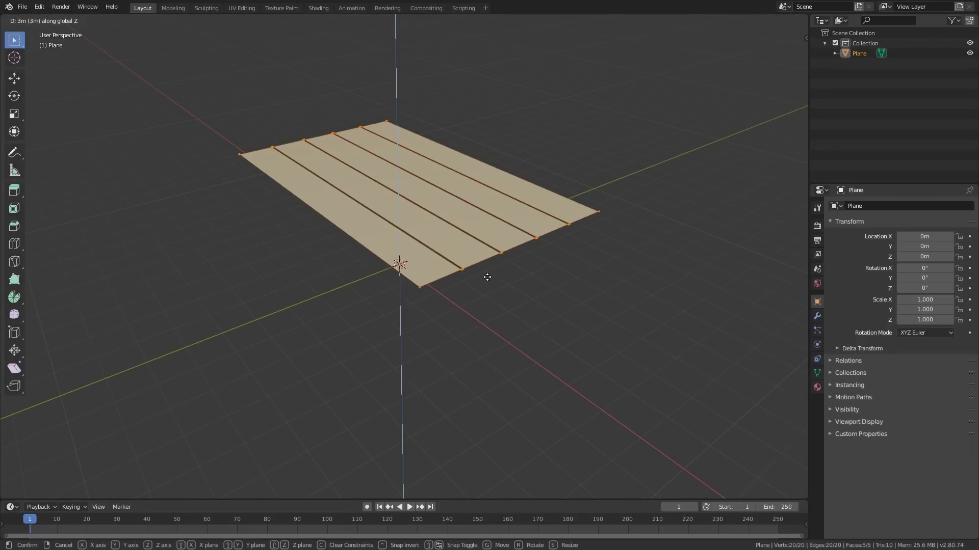
click(480, 240)
- Add a Solidify modifier to the planks
middle_drag(592, 291, 623, 332)
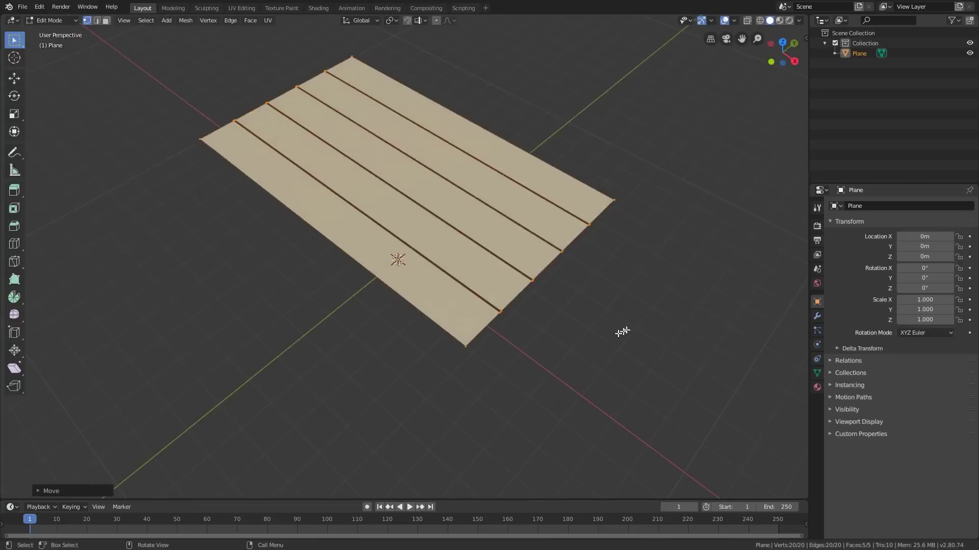
shift+middle_drag(531, 344, 448, 199)
scroll(533, 364, down, 1)
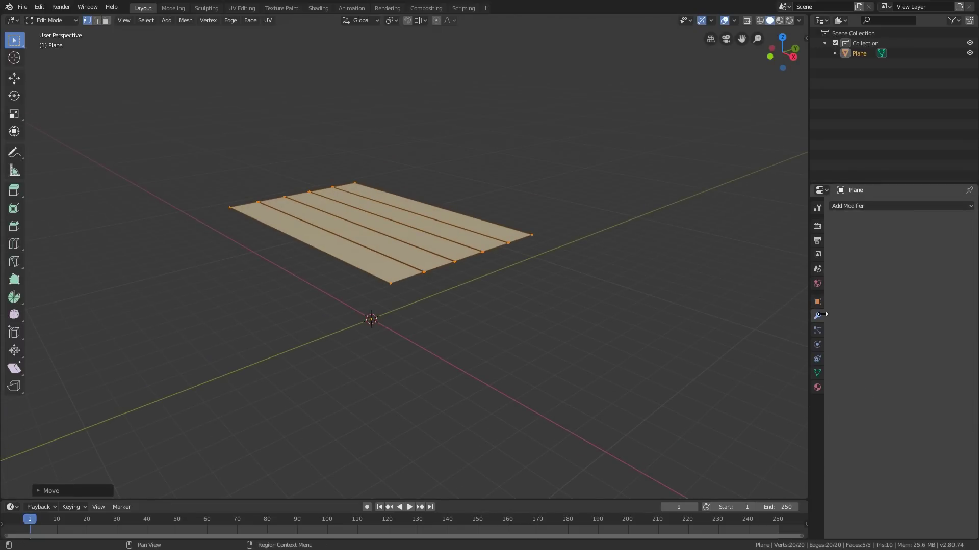
click(876, 209)
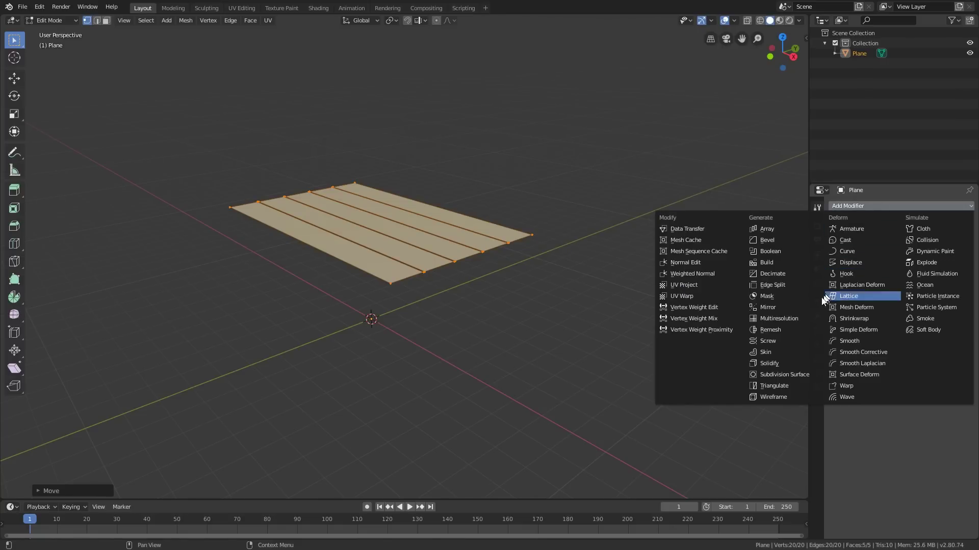
click(776, 360)
- Set the Solidify modifier's thickness to 0.2 m
scroll(385, 271, up, 4)
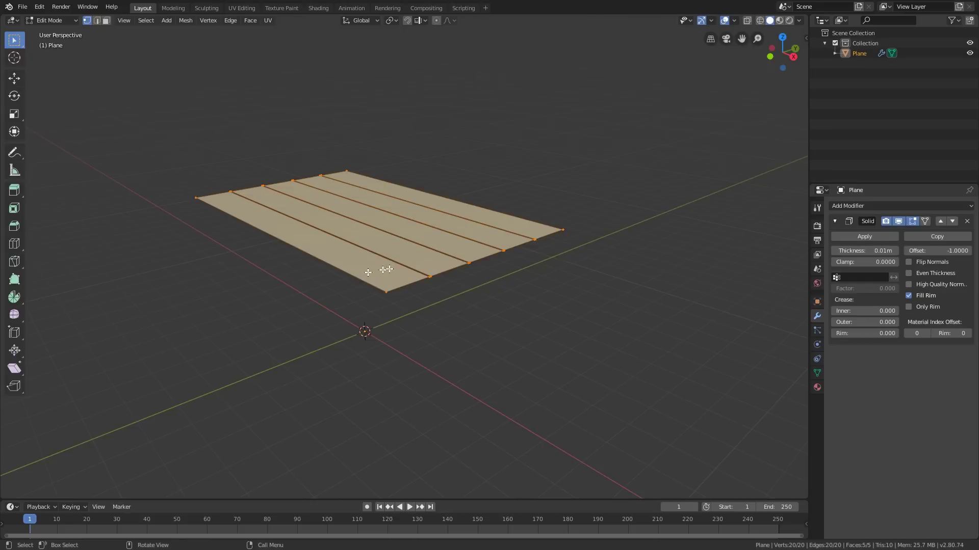
scroll(388, 331, up, 1)
scroll(354, 385, up, 1)
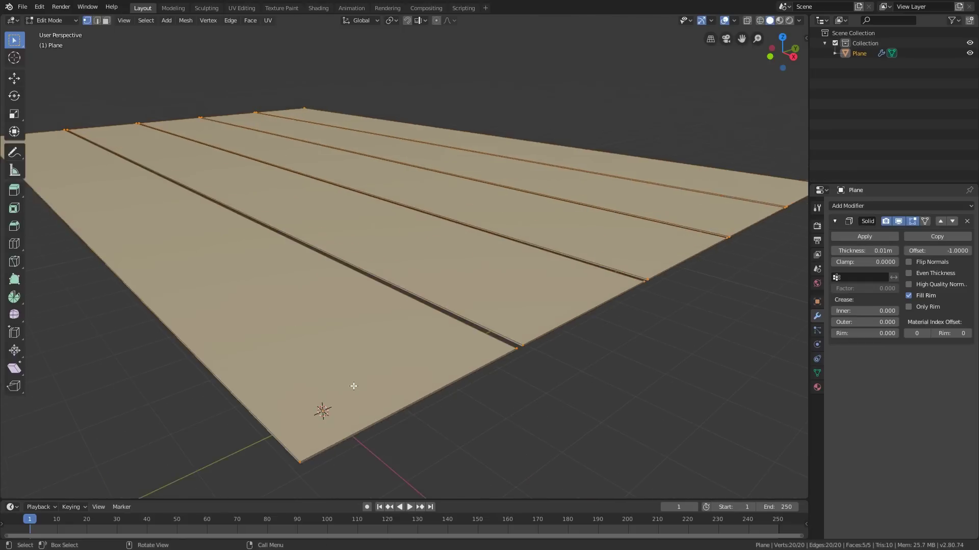
scroll(355, 385, down, 1)
mouse_move(845, 249)
mouse_down()
mouse_move(912, 249)
mouse_move(801, 249)
mouse_move(851, 250)
mouse_move(813, 250)
mouse_move(839, 250)
mouse_move(813, 250)
mouse_move(838, 249)
mouse_move(826, 249)
mouse_up()
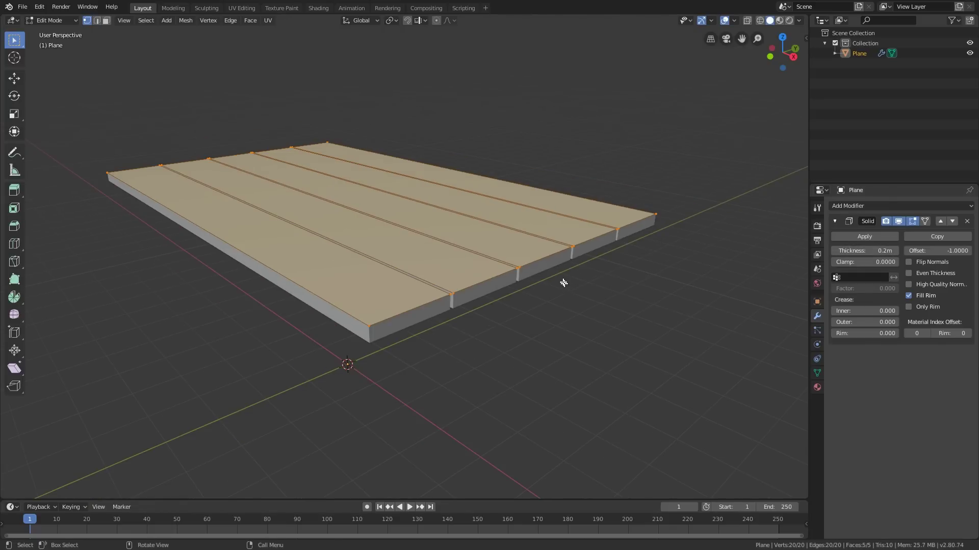
middle_drag(537, 286, 529, 331)
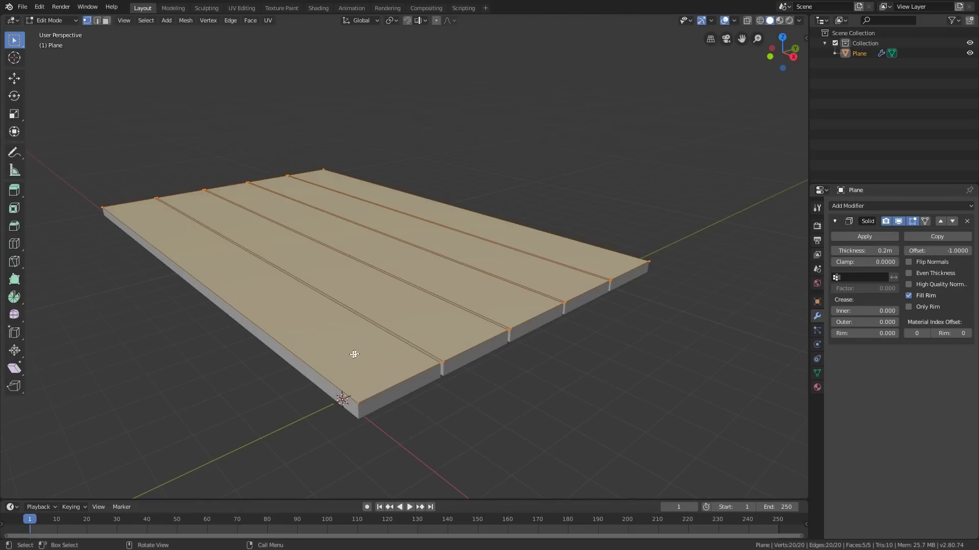
middle_drag(353, 352, 474, 327)
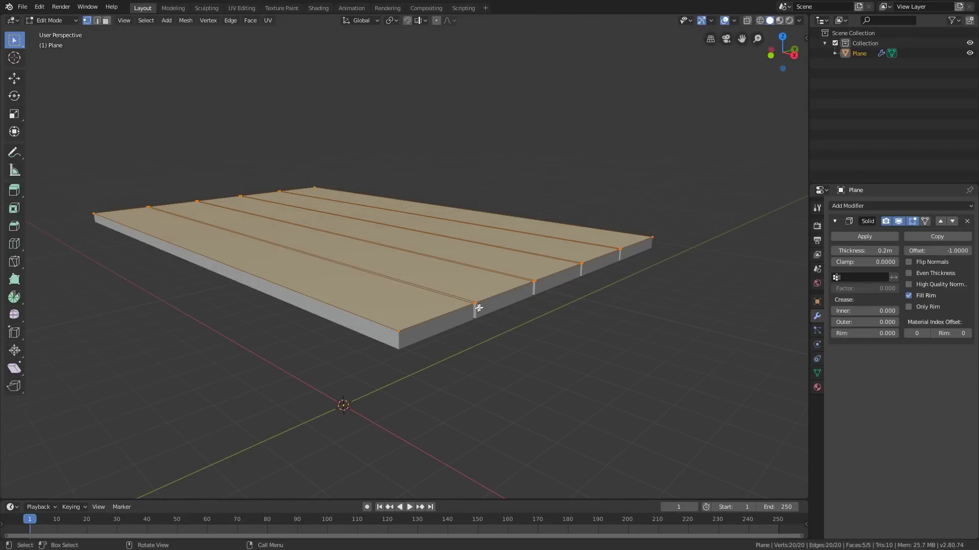
middle_drag(429, 327, 470, 356)
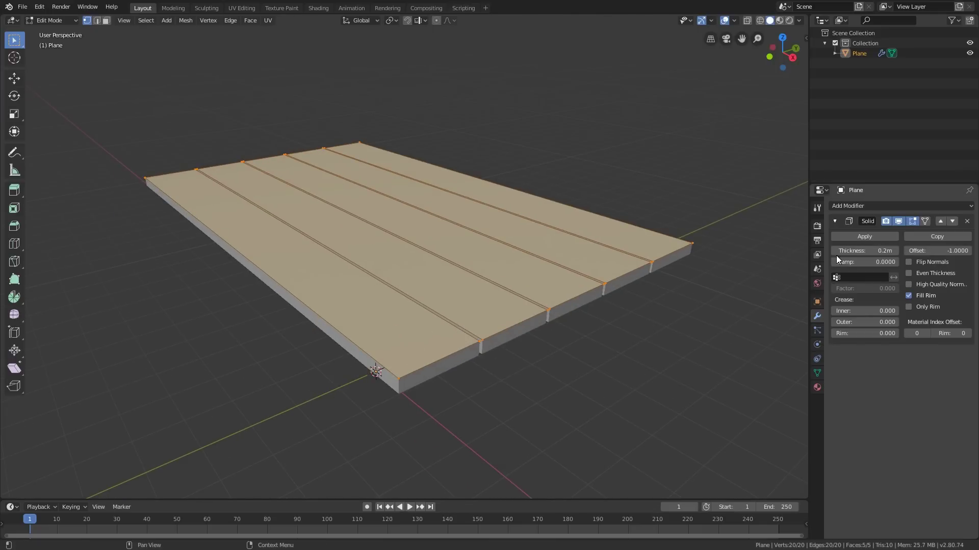
mouse_move(864, 250)
mouse_down()
mouse_move(897, 250)
mouse_move(864, 250)
mouse_up()
middle_drag(539, 272, 528, 288)
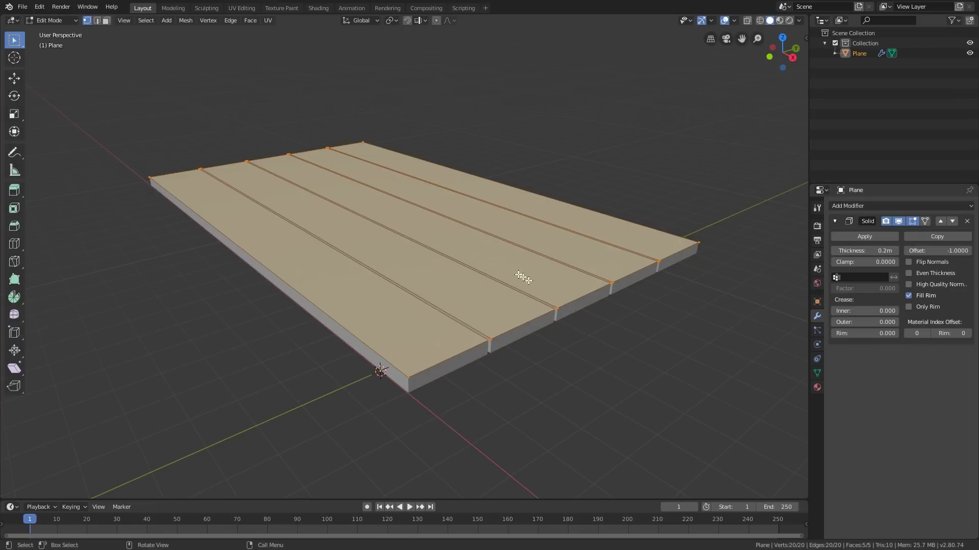
scroll(480, 291, down, 2)
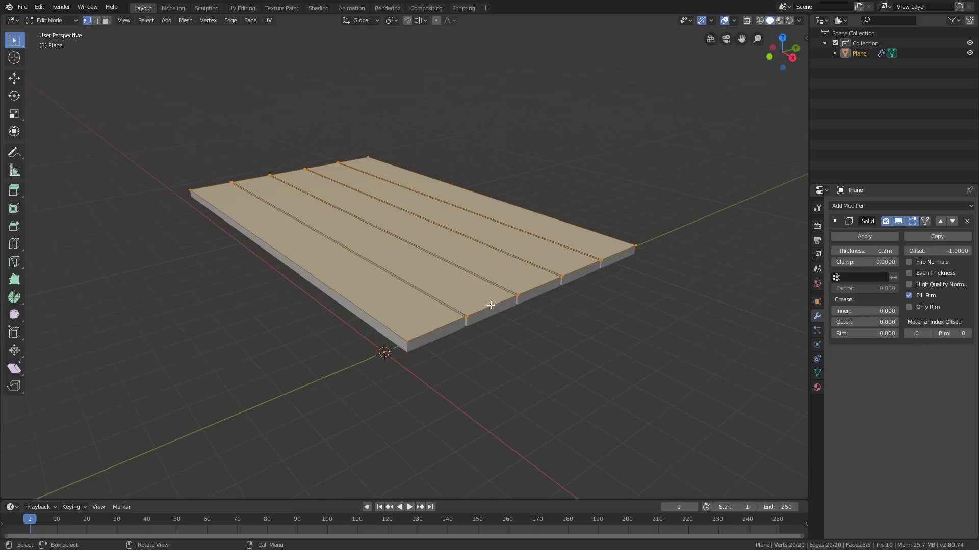
- Return to Object Mode and add a Bevel modifier to the planks after the Solidify modifier
key(Tab)
middle_drag(519, 314, 419, 332)
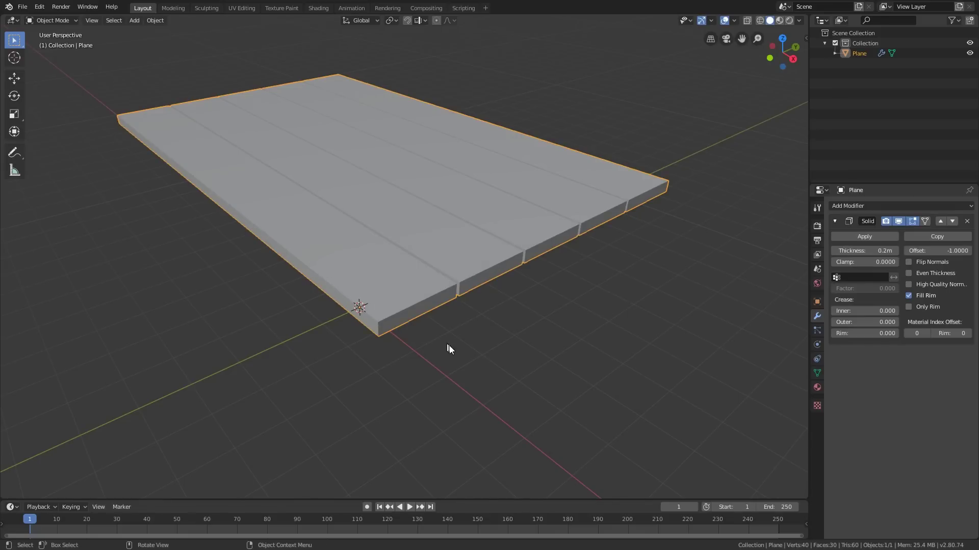
middle_drag(448, 348, 482, 372)
middle_drag(553, 396, 577, 353)
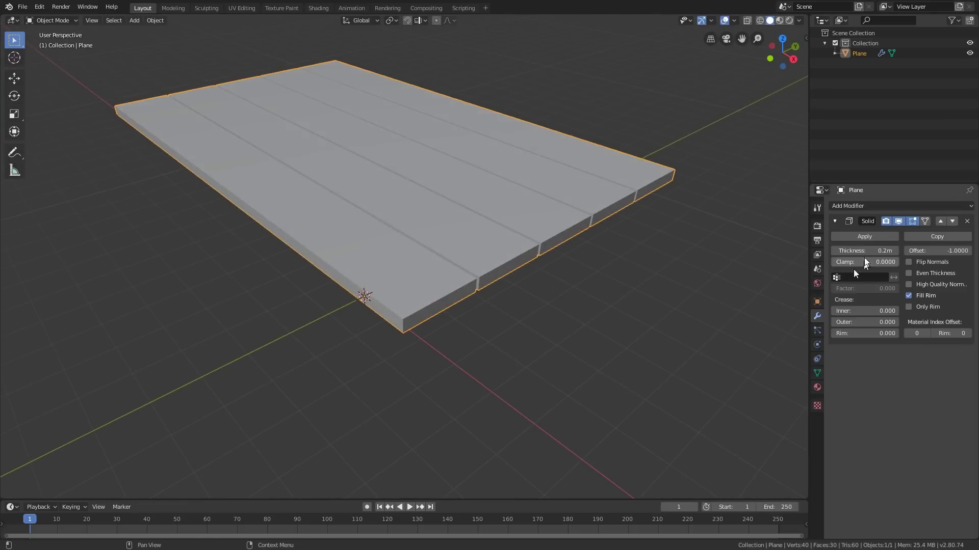
click(871, 206)
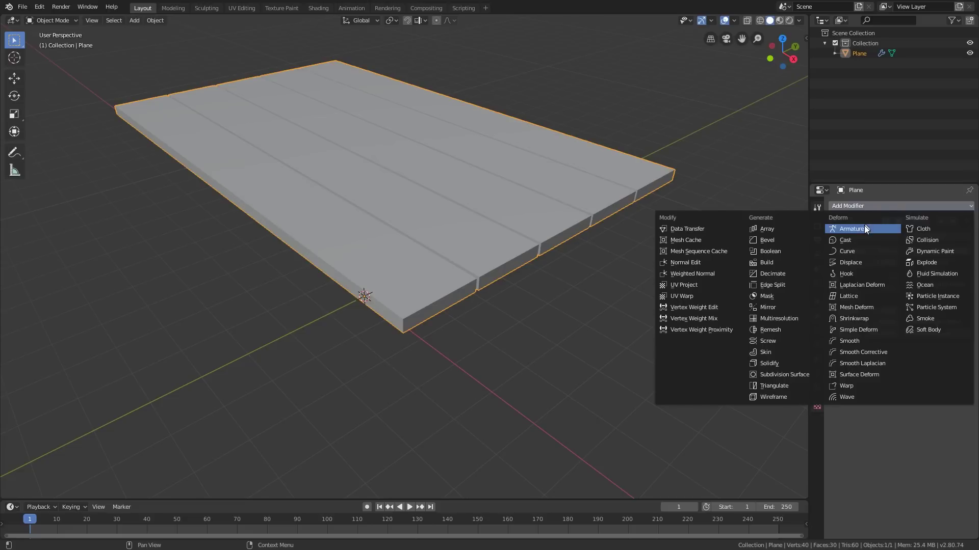
click(768, 240)
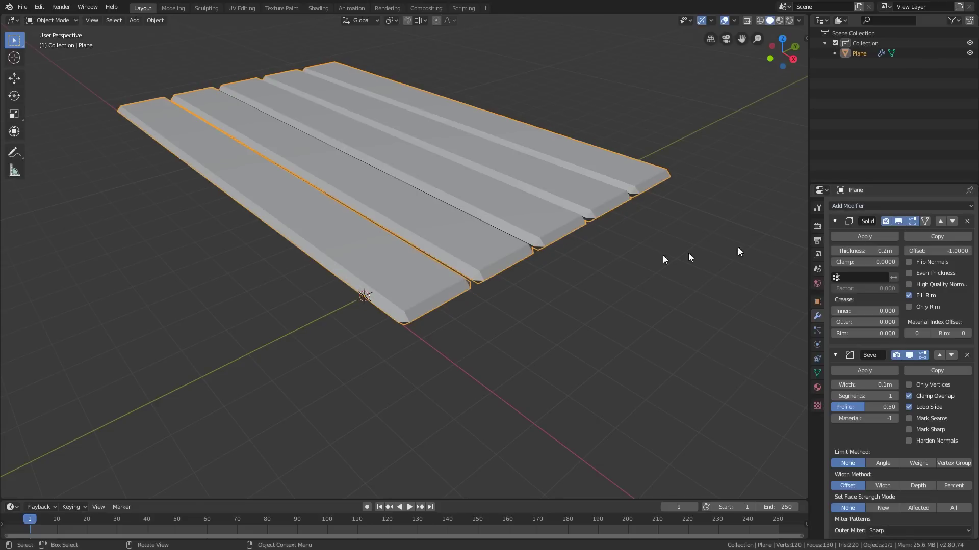
mouse_move(587, 267)
middle_down()
mouse_move(607, 274)
mouse_move(596, 267)
middle_up()
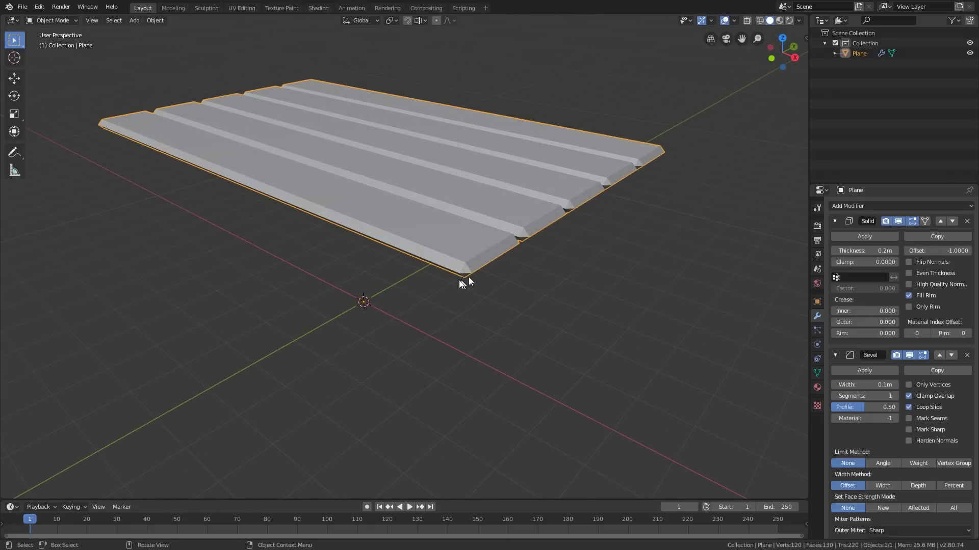
- Set the Bevel modifier's width to 0.015 m
scroll(469, 277, up, 1)
scroll(893, 447, down, 1)
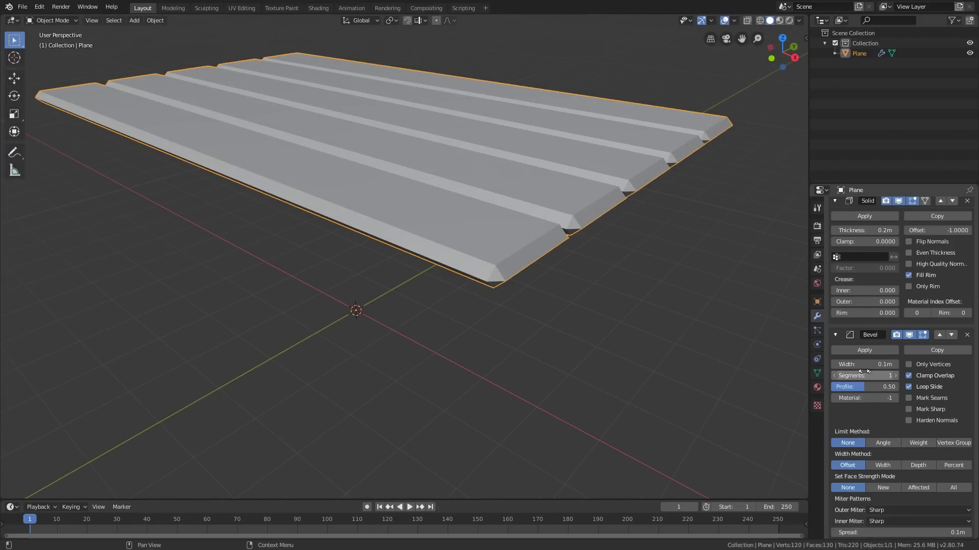
drag(853, 364, 872, 364)
mouse_move(866, 364)
mouse_down()
mouse_move(848, 364)
mouse_move(862, 363)
mouse_up()
click(910, 379)
drag(871, 364, 897, 364)
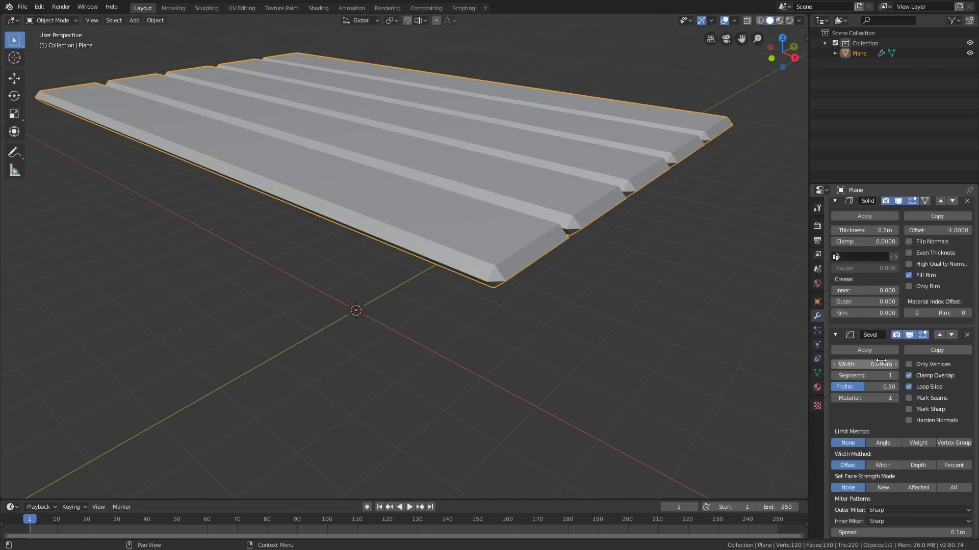
drag(883, 365, 846, 364)
scroll(564, 296, up, 6)
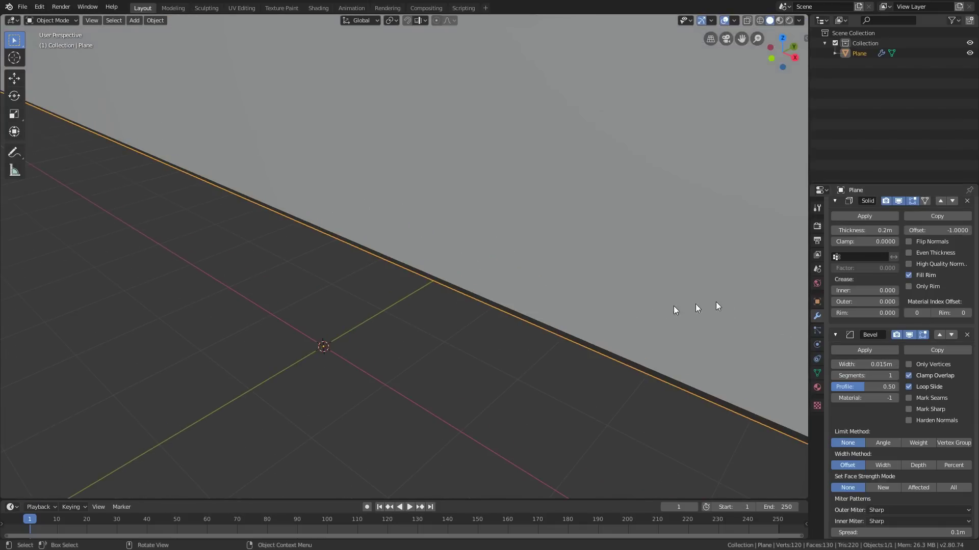
shift+middle_drag(725, 301, 642, 309)
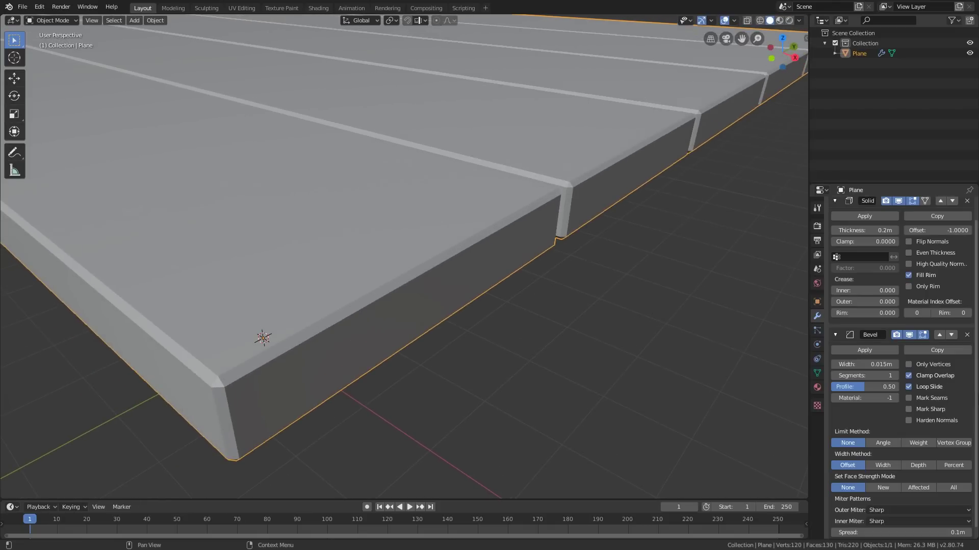
- Try the Bevel modifier with 3 segments and return it to 1 segment
click(893, 378)
click(893, 377)
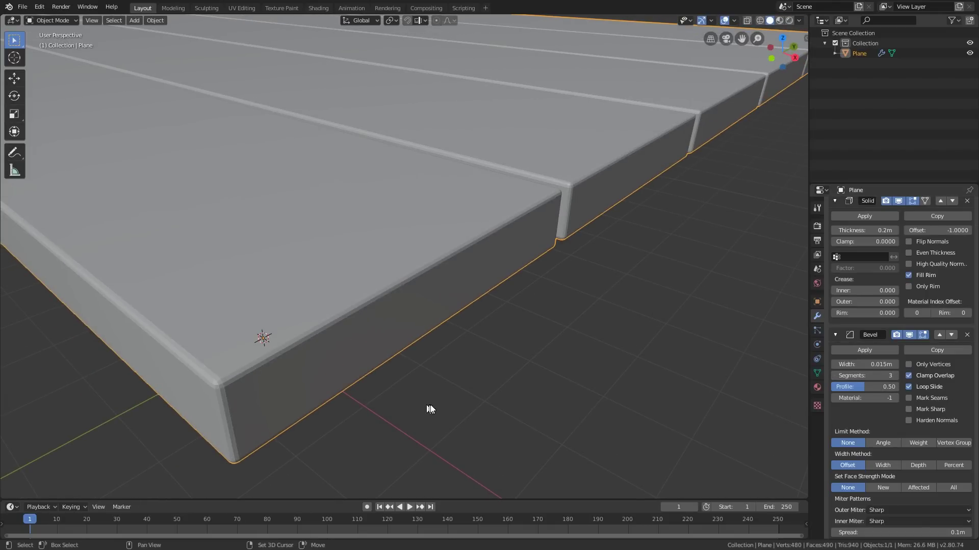
shift+middle_drag(430, 404, 461, 388)
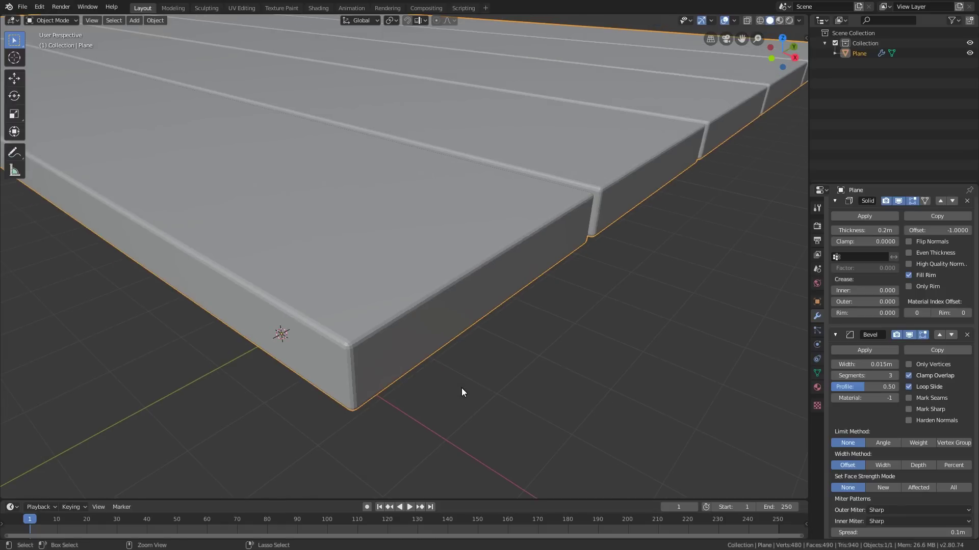
click(833, 378)
click(833, 378)
- Try a vertex-only bevel on the plank corners in Edit Mode, cancel it and return to Object Mode
middle_drag(756, 374, 451, 296)
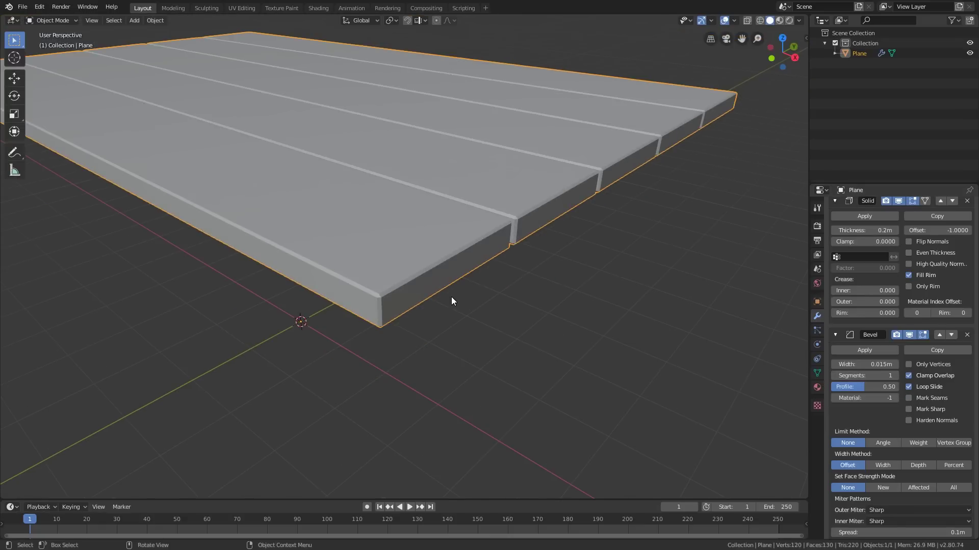
scroll(459, 264, down, 5)
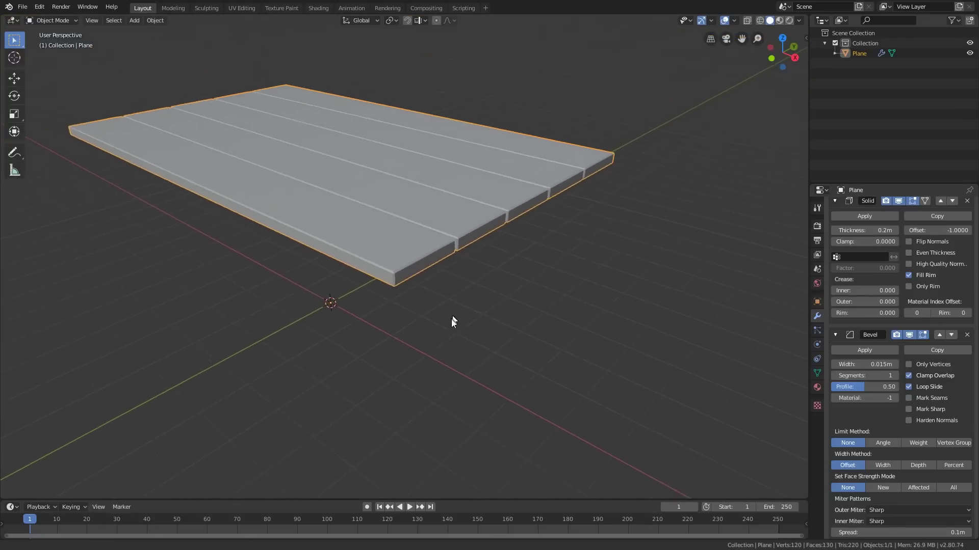
scroll(474, 278, up, 3)
middle_drag(488, 270, 456, 311)
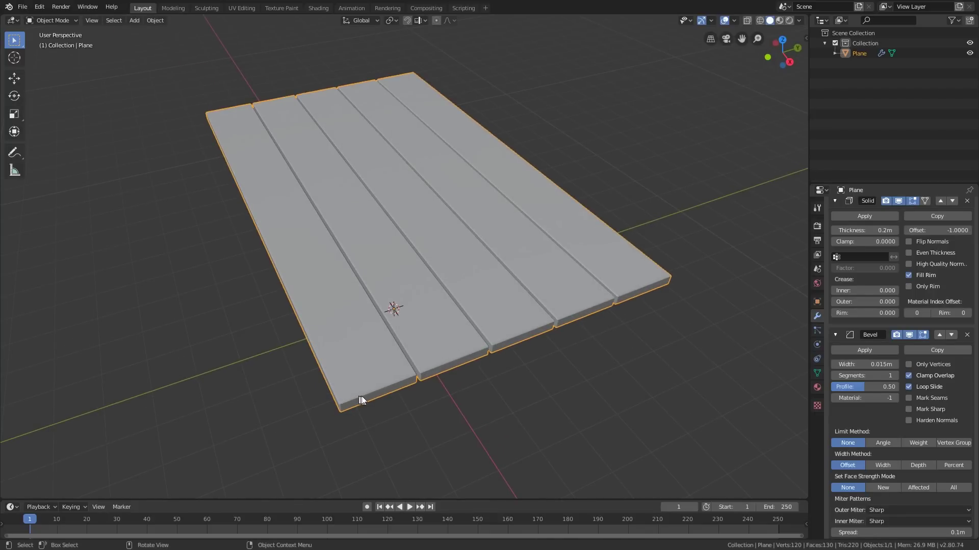
middle_drag(448, 351, 409, 366)
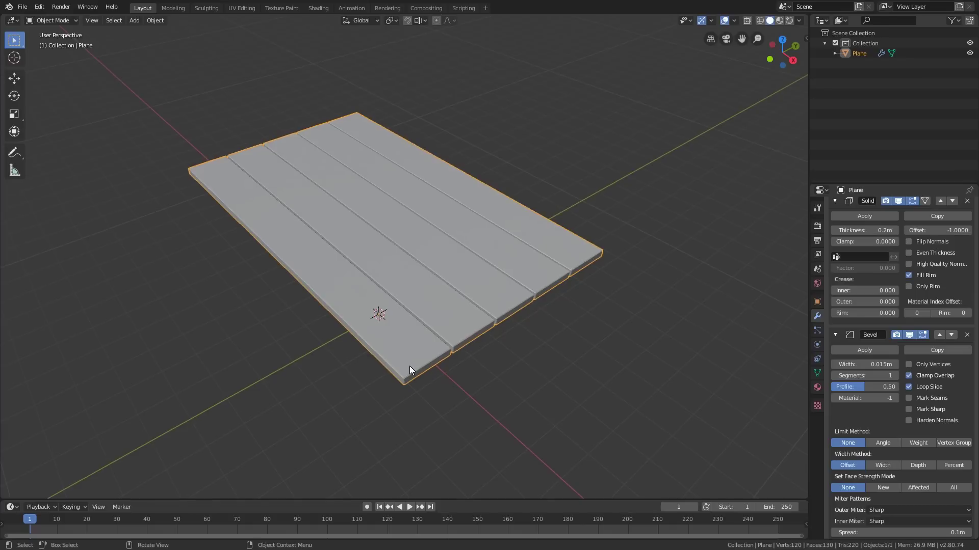
key(Tab)
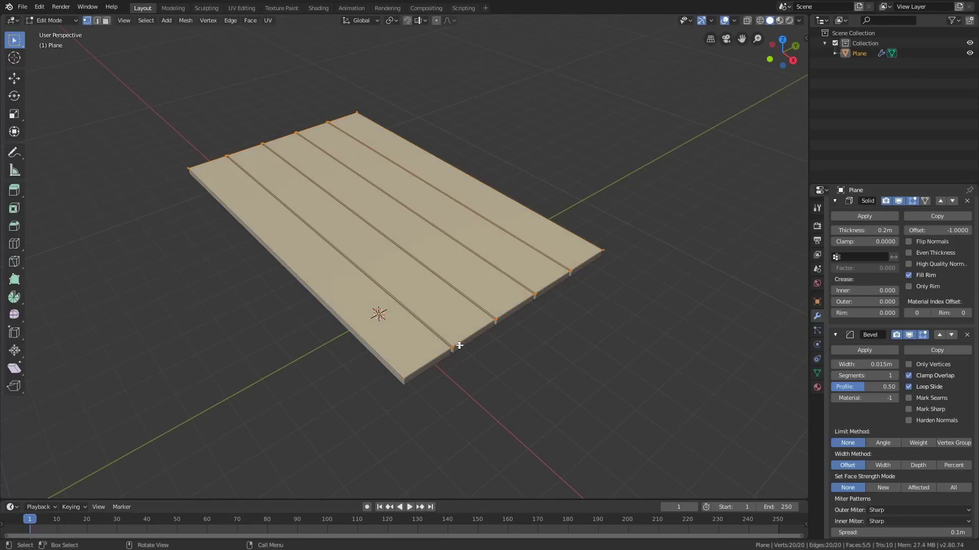
scroll(502, 331, up, 1)
scroll(502, 331, down, 1)
key(ctrl+b)
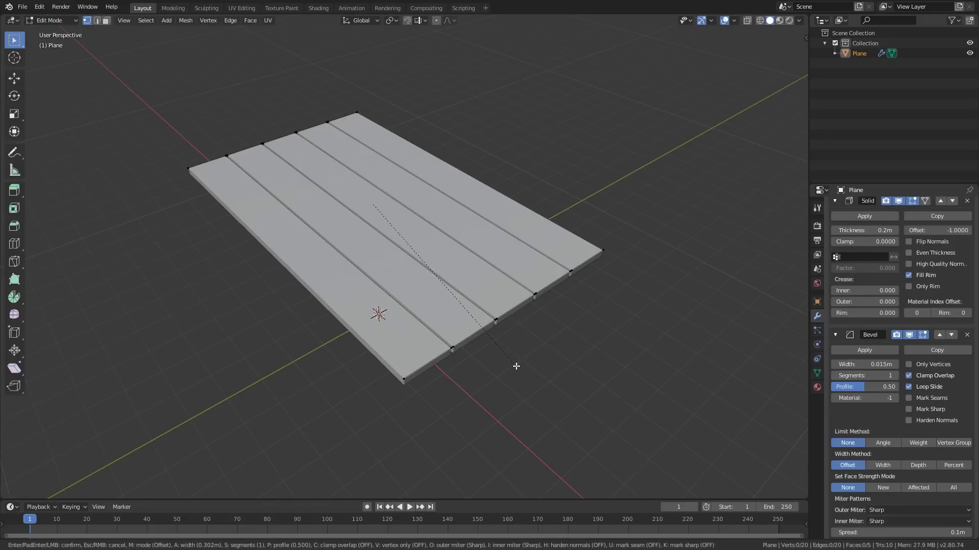
key(v)
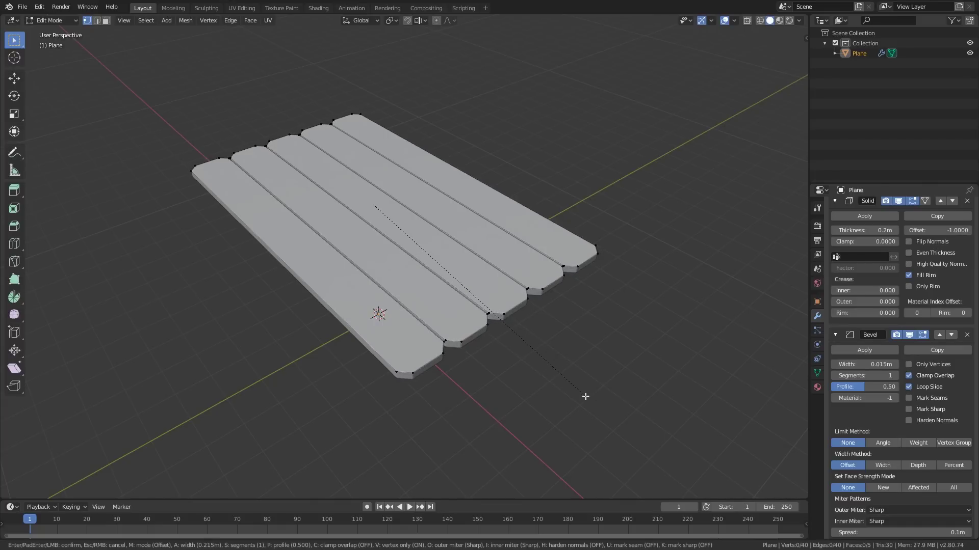
key(Escape)
key(Tab)
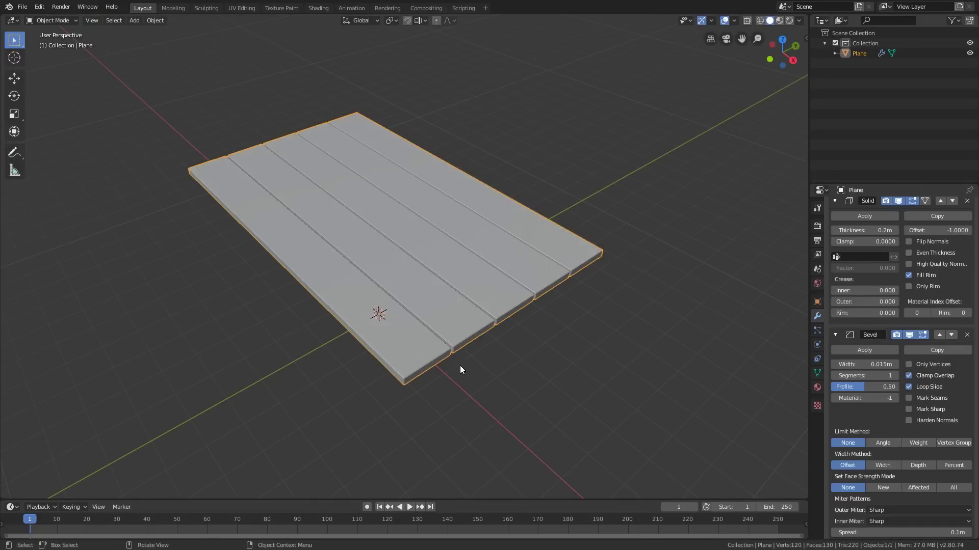
- Add a second Bevel modifier to the planks to round their edges further
middle_drag(460, 366, 457, 371)
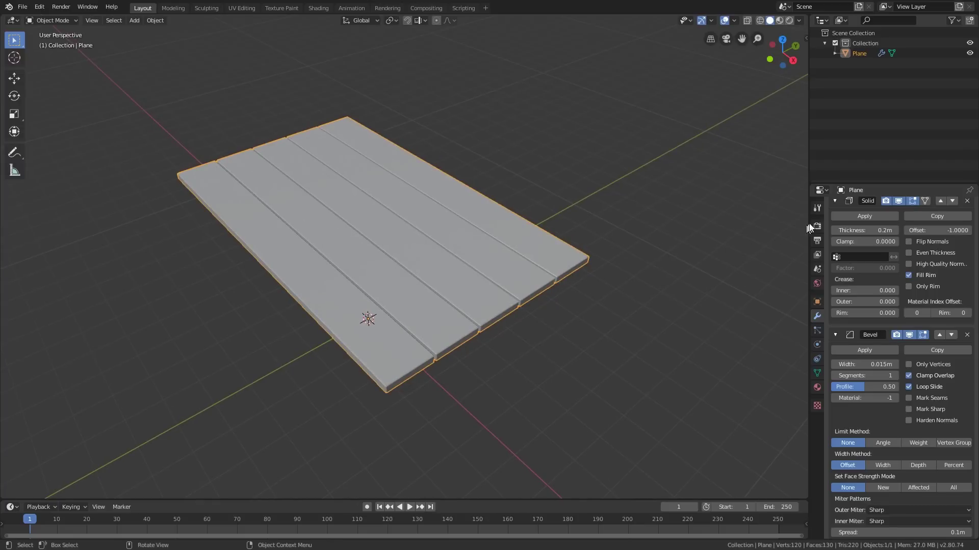
scroll(895, 274, up, 2)
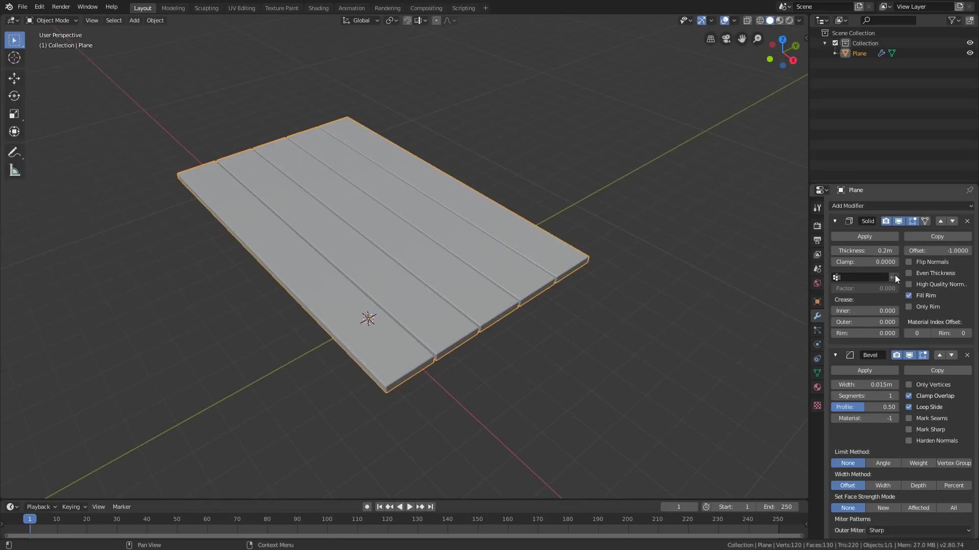
click(891, 206)
click(783, 240)
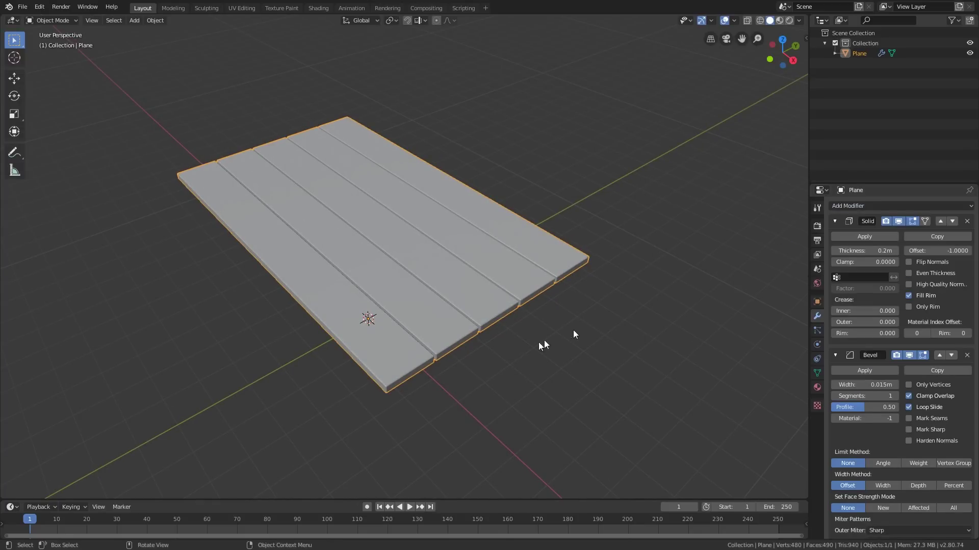
scroll(390, 410, up, 3)
shift+middle_drag(438, 408, 422, 268)
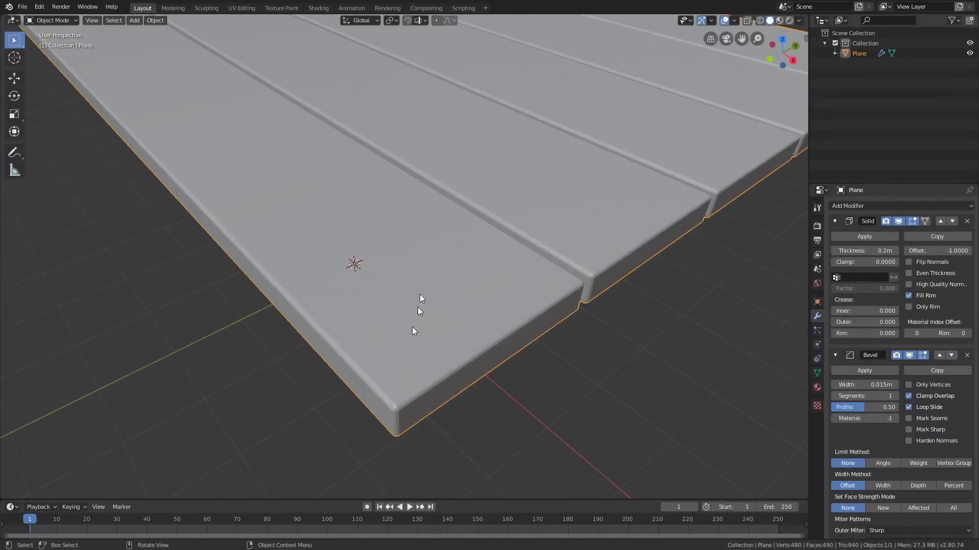
shift+middle_drag(409, 418, 398, 317)
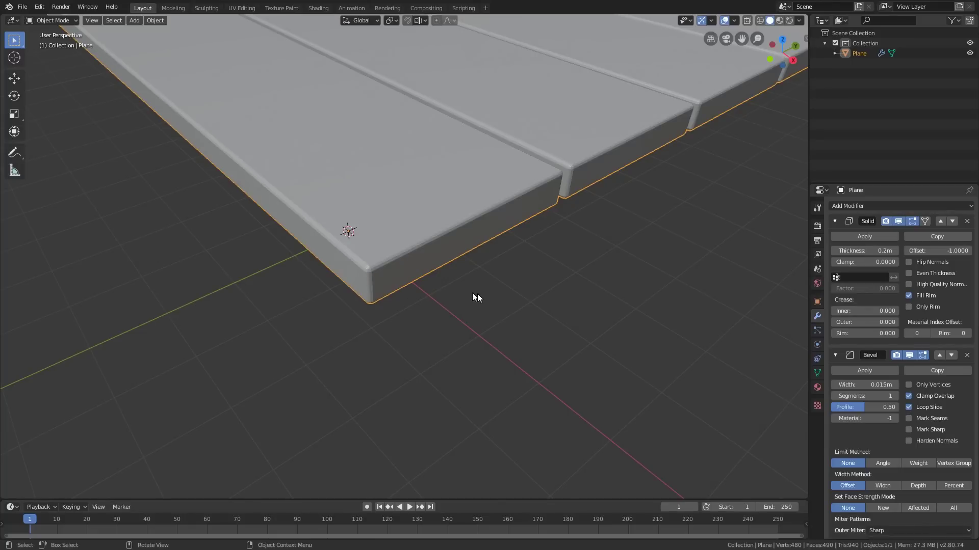
- Examine the second Bevel modifier's settings and compare the plank corners in Edit Mode and Object Mode
scroll(900, 378, down, 8)
scroll(904, 391, down, 3)
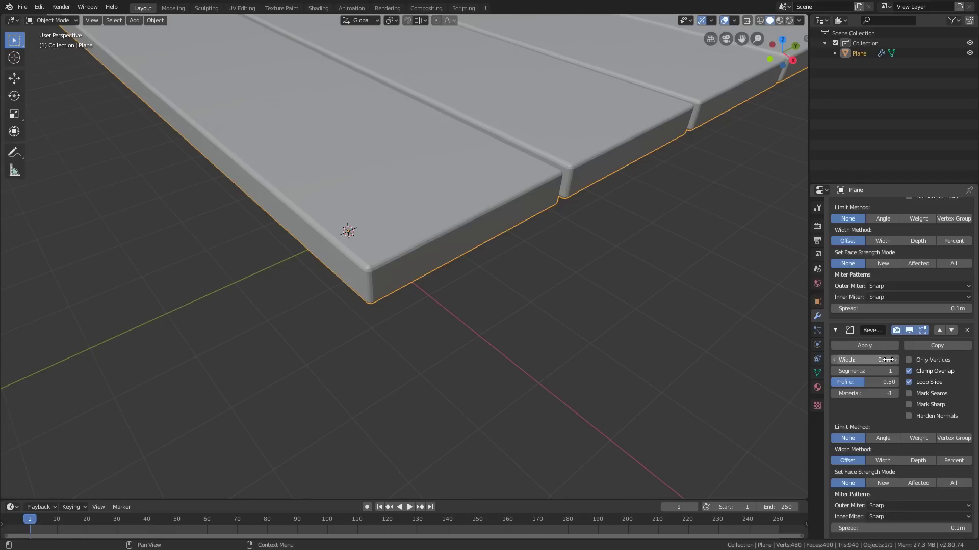
scroll(891, 360, up, 1)
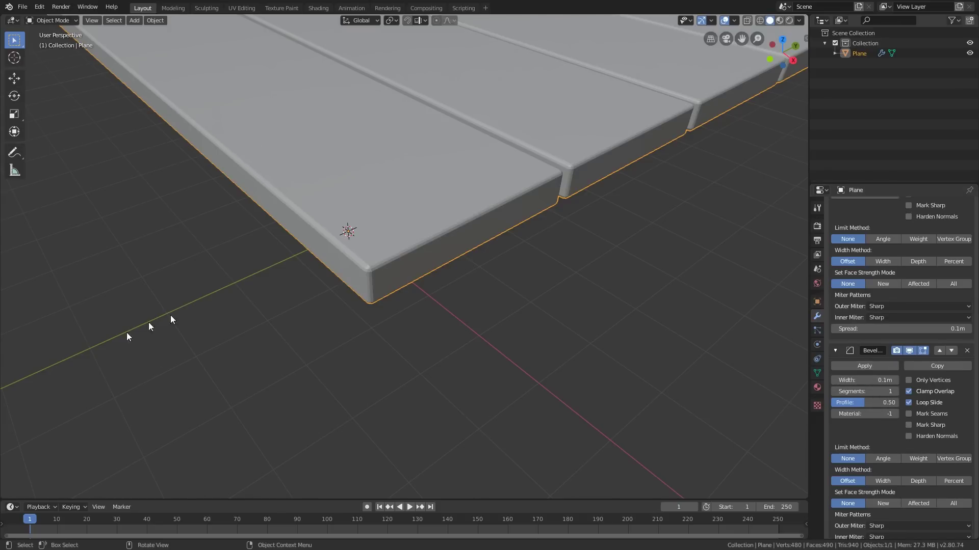
shift+middle_drag(472, 235, 487, 255)
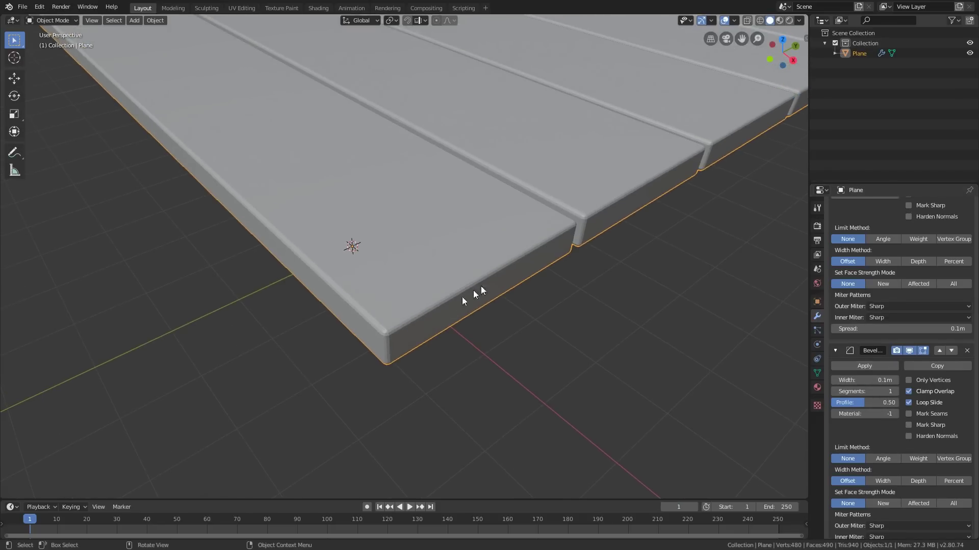
key(Tab)
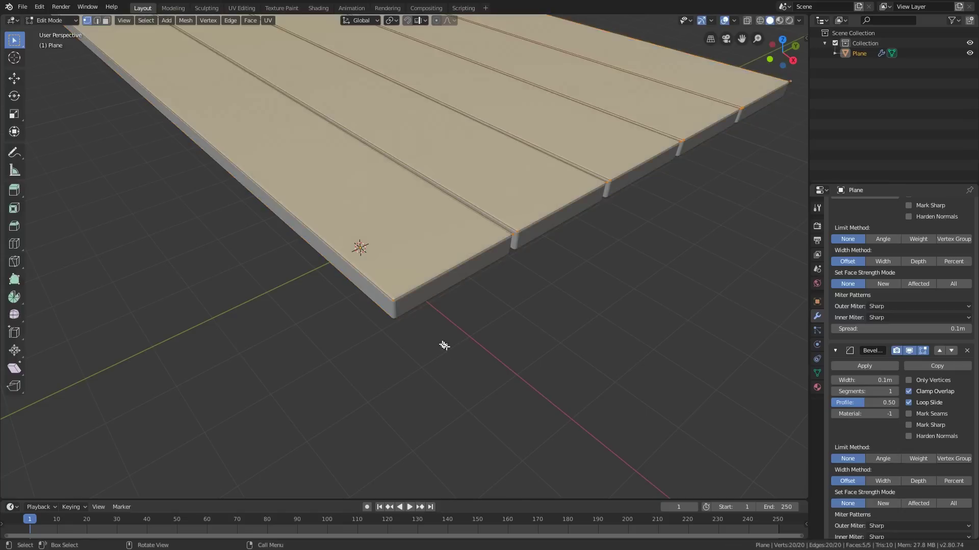
shift+middle_drag(388, 309, 392, 324)
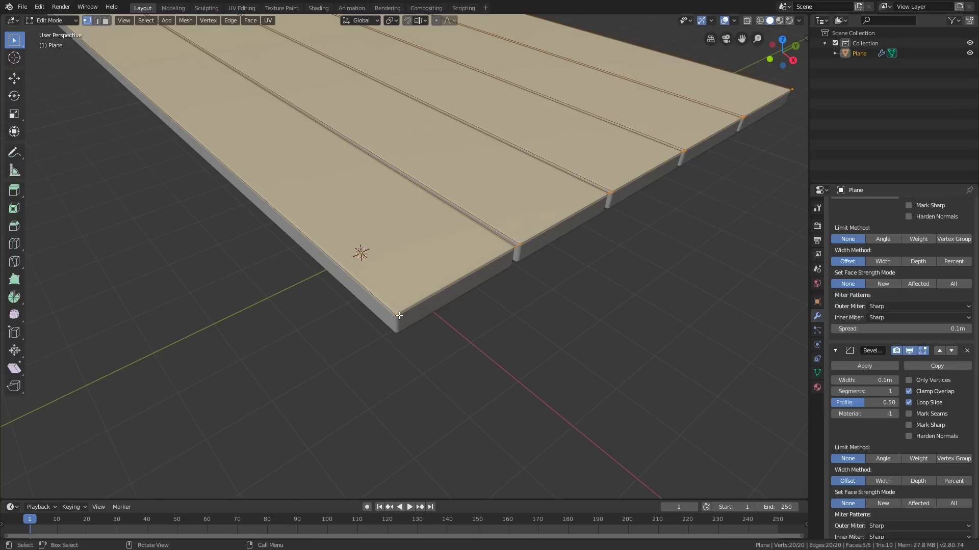
key(Tab)
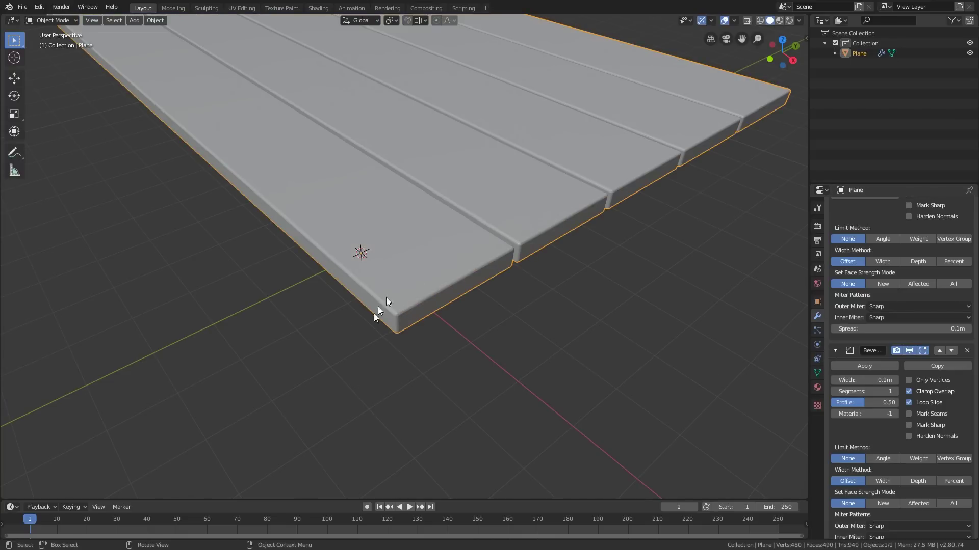
- Move the second Bevel modifier to the top of the modifier stack, above Solidify and the other Bevel
scroll(866, 398, up, 10)
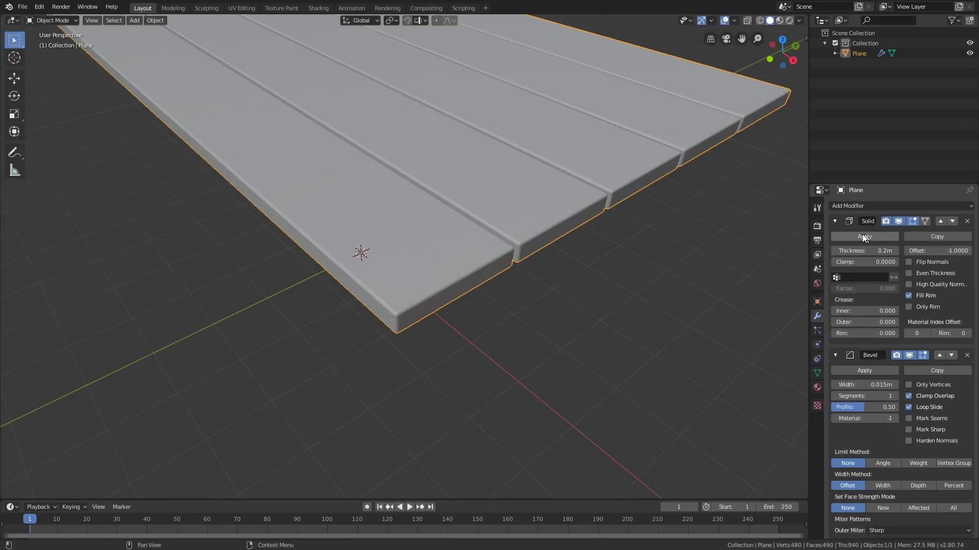
scroll(869, 383, down, 1)
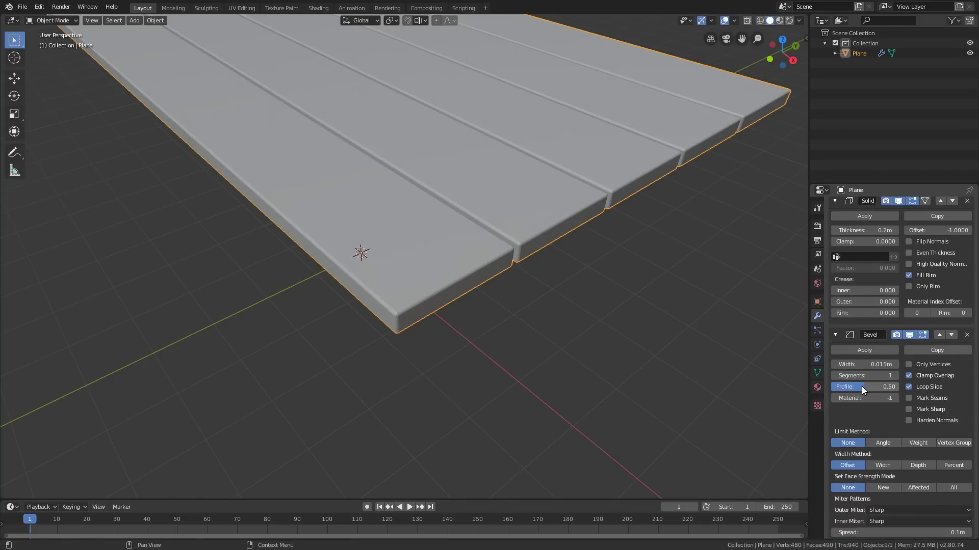
scroll(885, 387, down, 1)
scroll(898, 402, down, 3)
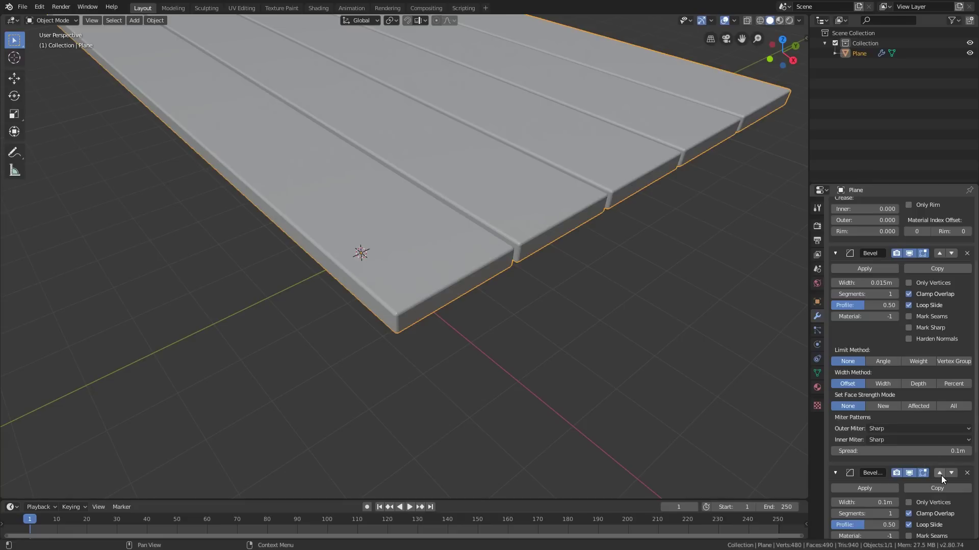
scroll(937, 474, down, 1)
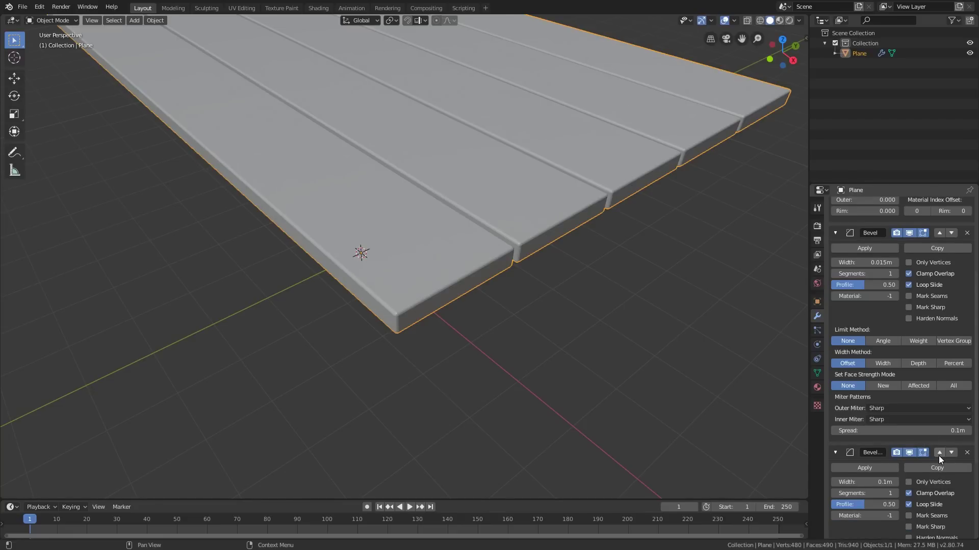
click(938, 456)
scroll(938, 456, up, 6)
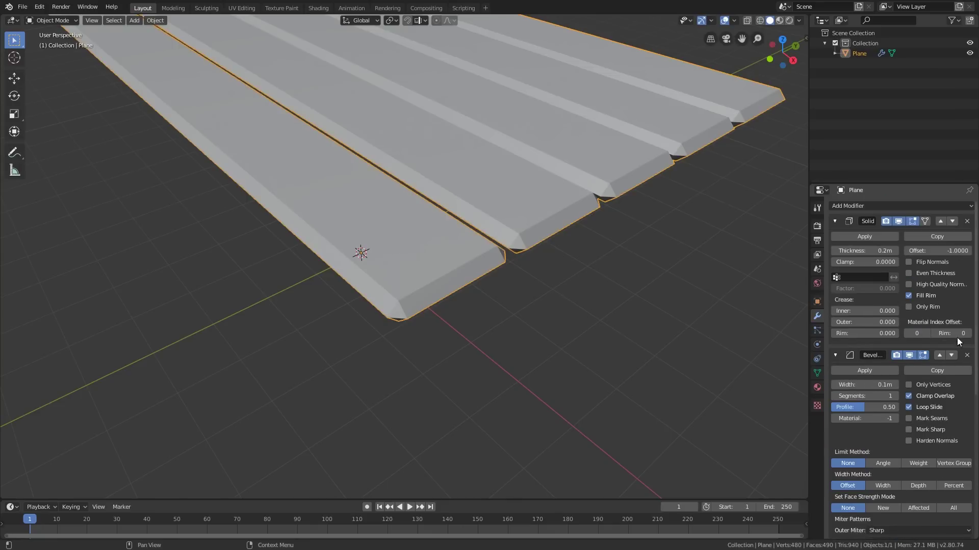
click(939, 356)
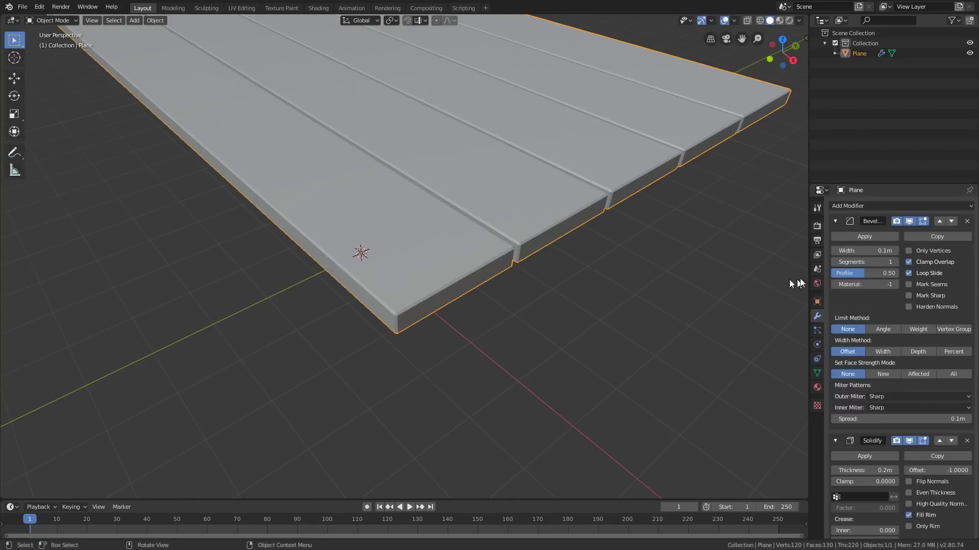
- Restrict the topmost Bevel modifier to vertices only and keep its width at 0.1 m to cut the plank corners
click(908, 251)
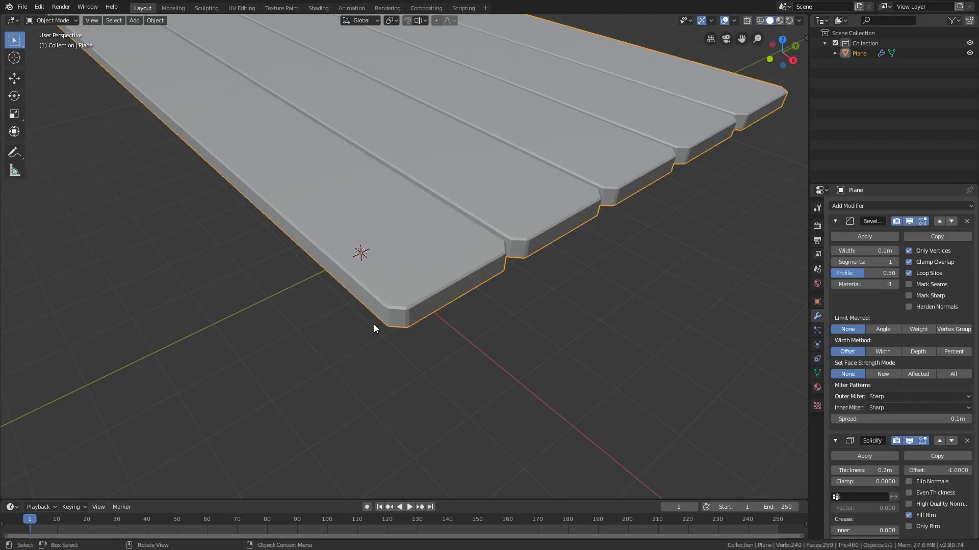
shift+middle_drag(399, 314, 403, 333)
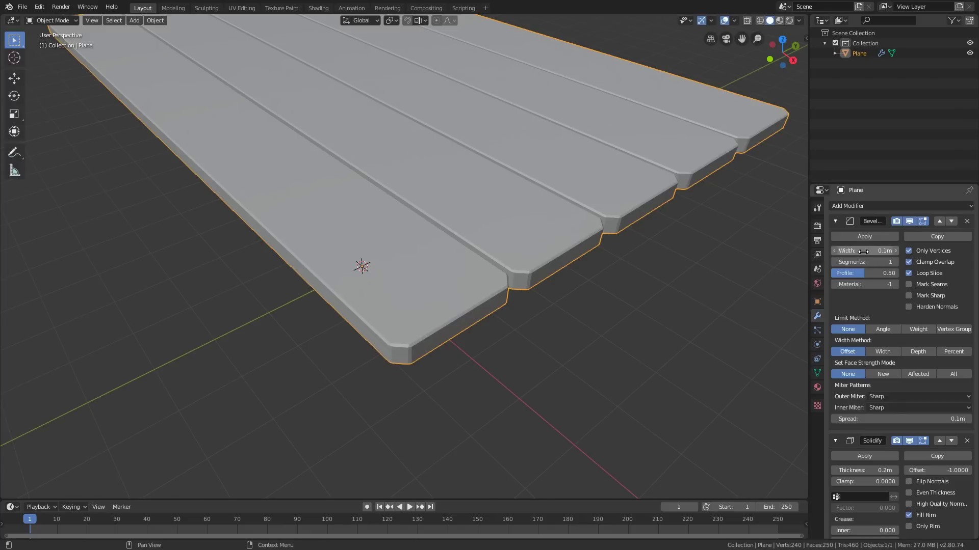
mouse_move(865, 251)
mouse_down()
mouse_move(933, 251)
mouse_move(864, 250)
mouse_move(887, 250)
mouse_move(875, 251)
mouse_up()
scroll(610, 271, up, 4)
scroll(620, 291, down, 5)
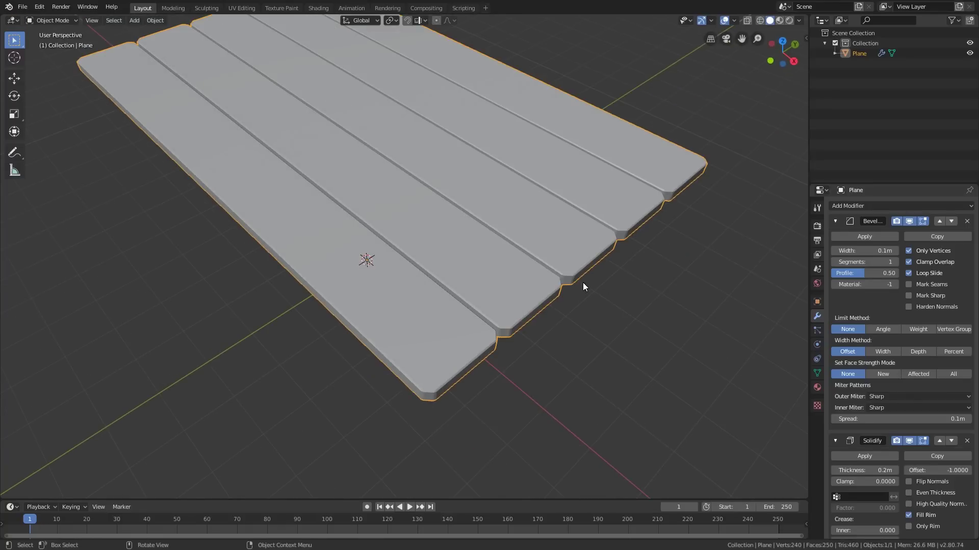
middle_drag(583, 282, 516, 334)
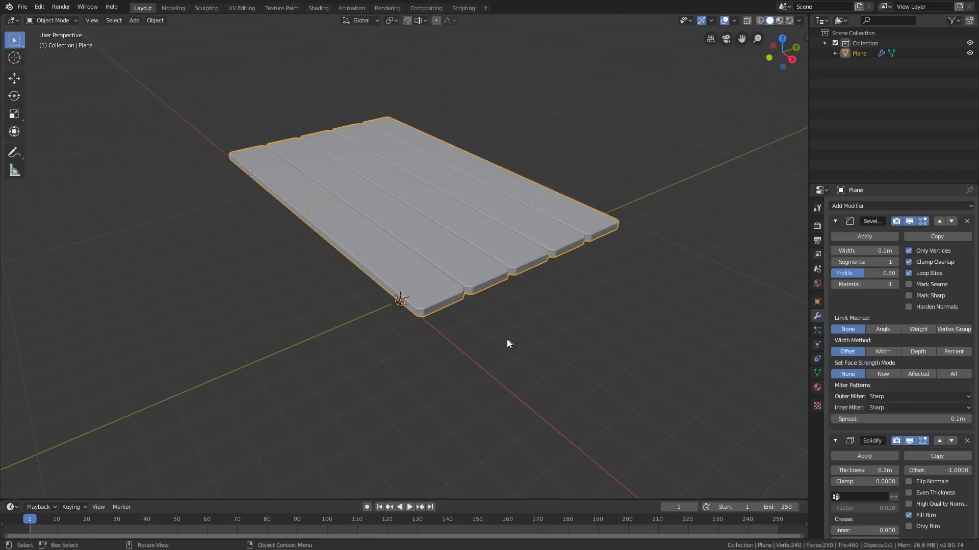
- Enter Edit Mode on the planks, try the vertex, edge and face selection modes, and finish in face selection
key(Tab)
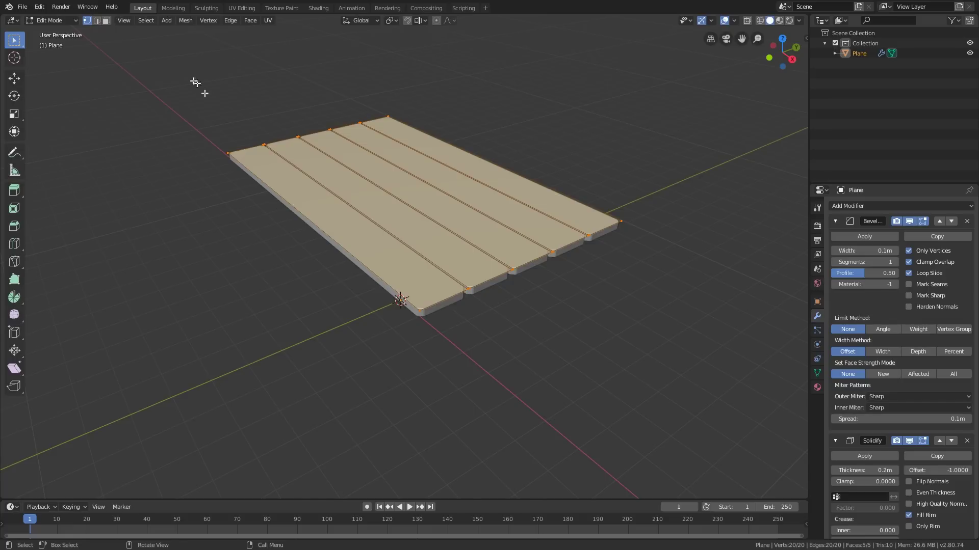
click(106, 21)
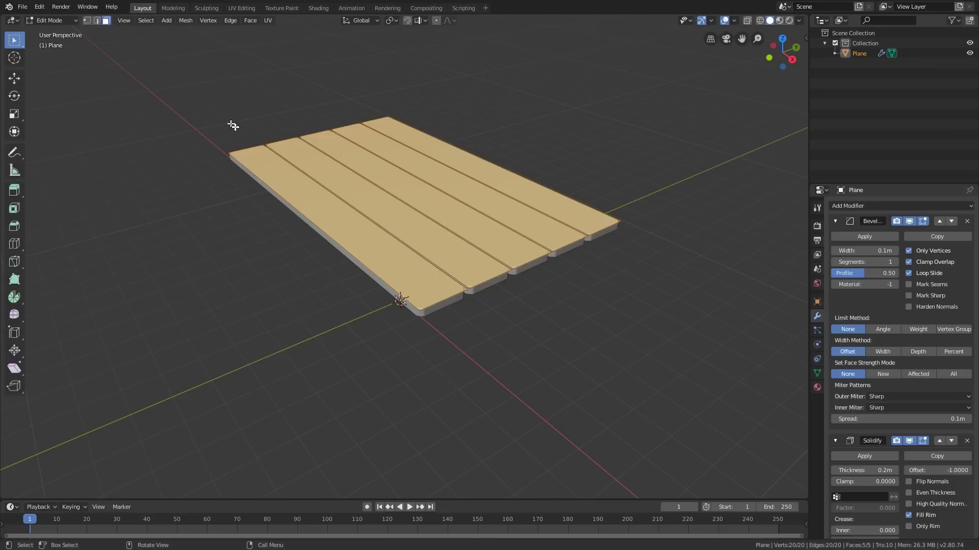
key(1)
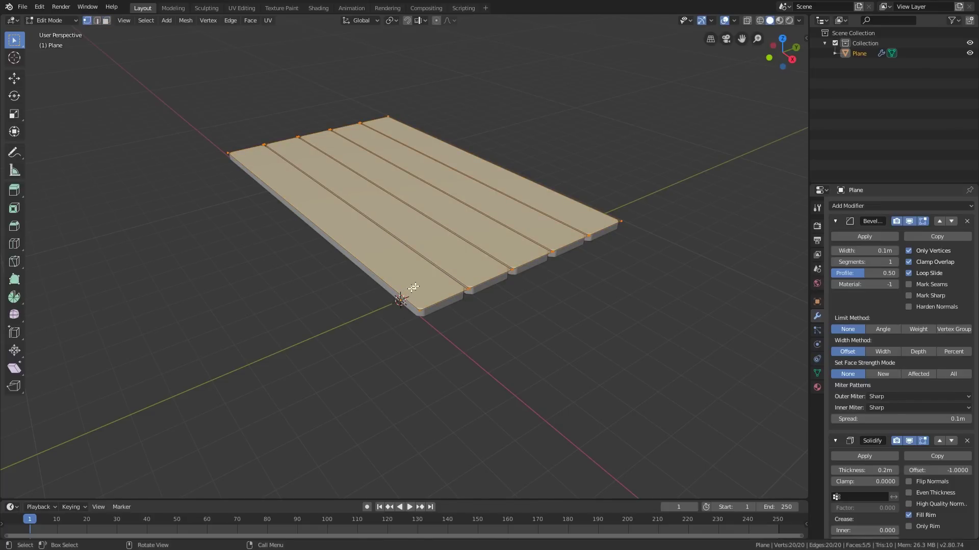
key(3)
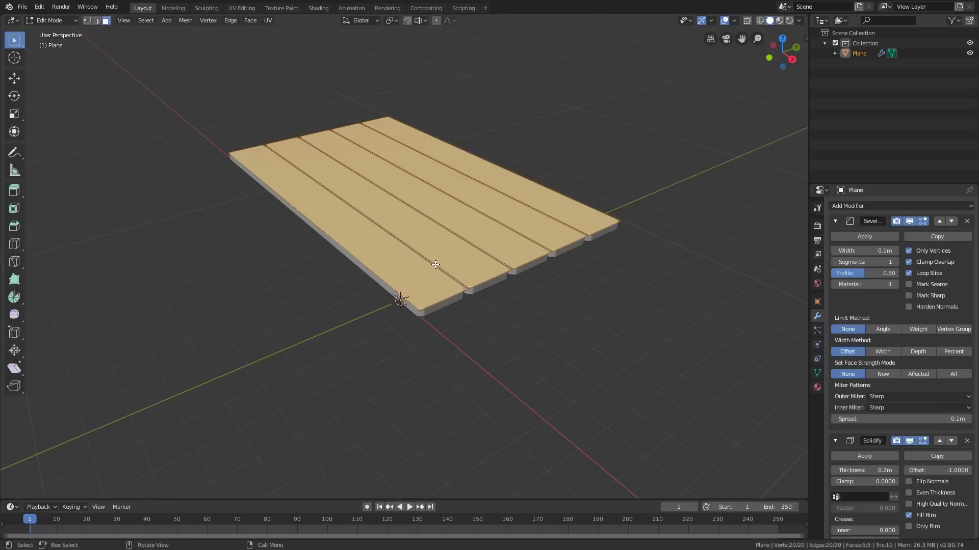
key(1)
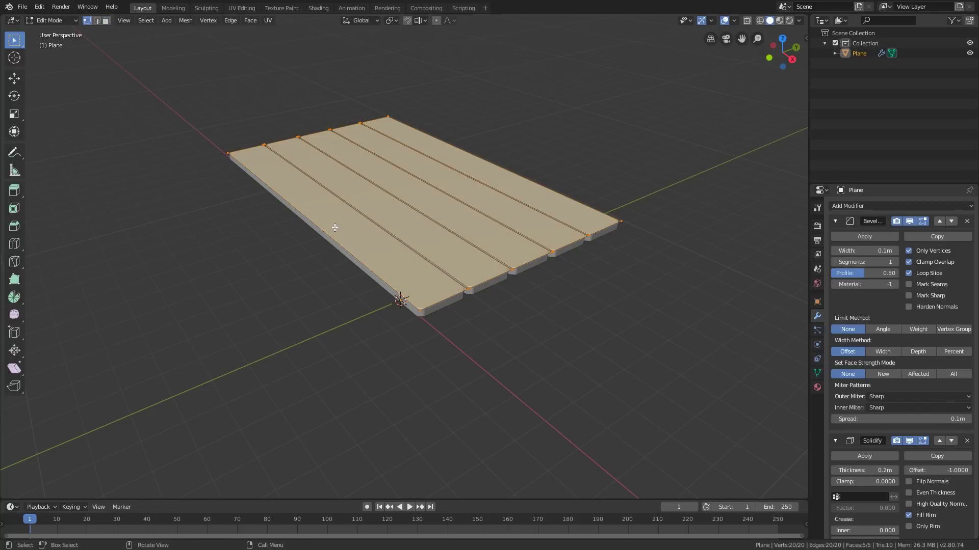
key(2)
key(3)
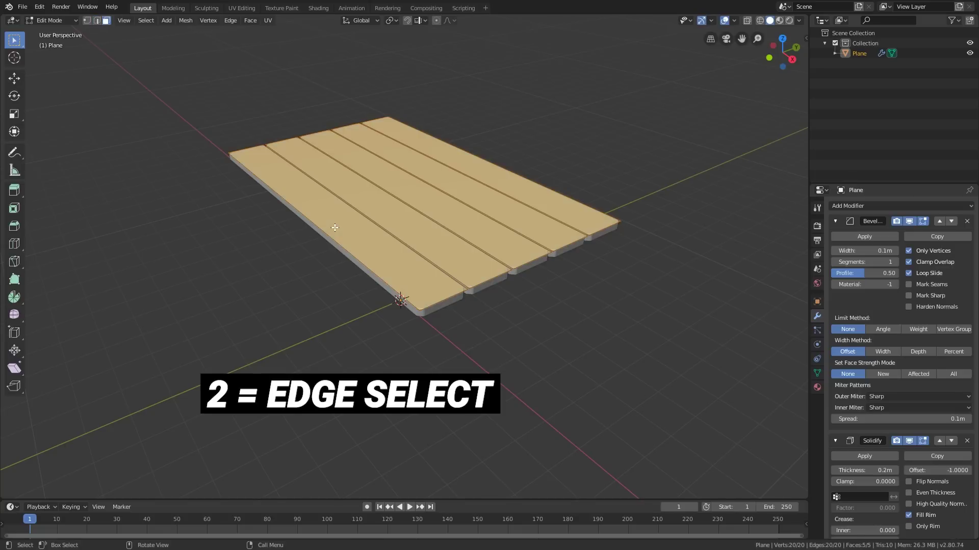
- Select the two outermost adjacent planks on one side and duplicate them straight down along Z, below the surface
click(335, 227)
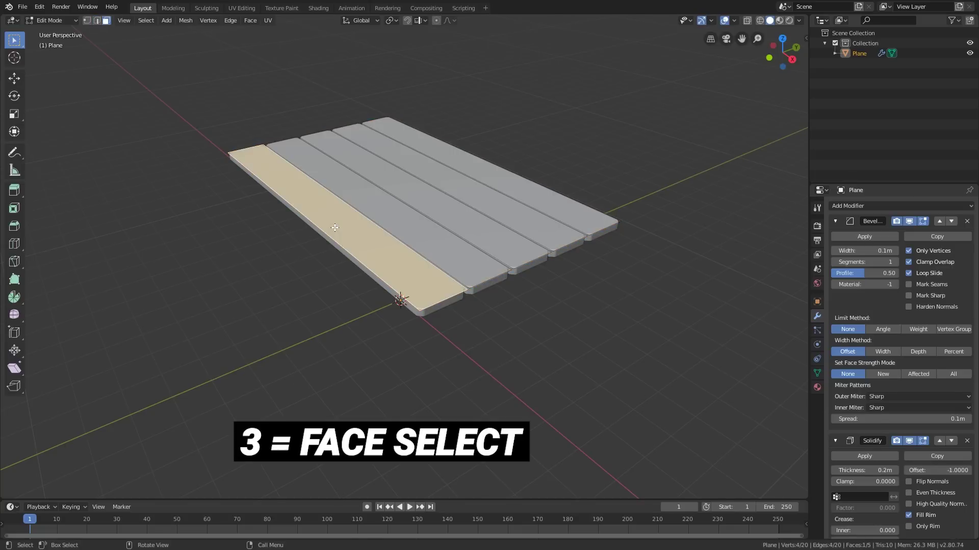
shift+click(390, 212)
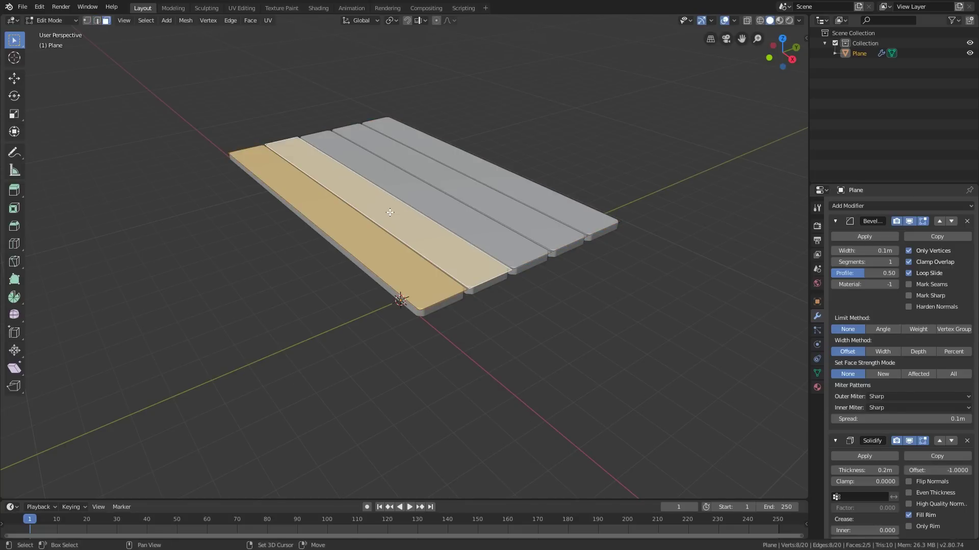
shift+middle_drag(390, 212, 476, 256)
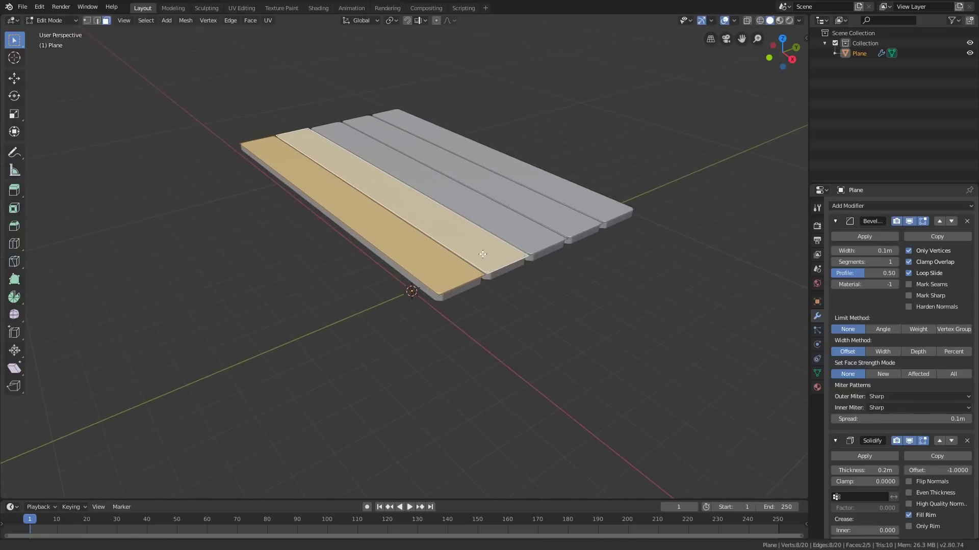
key(e)
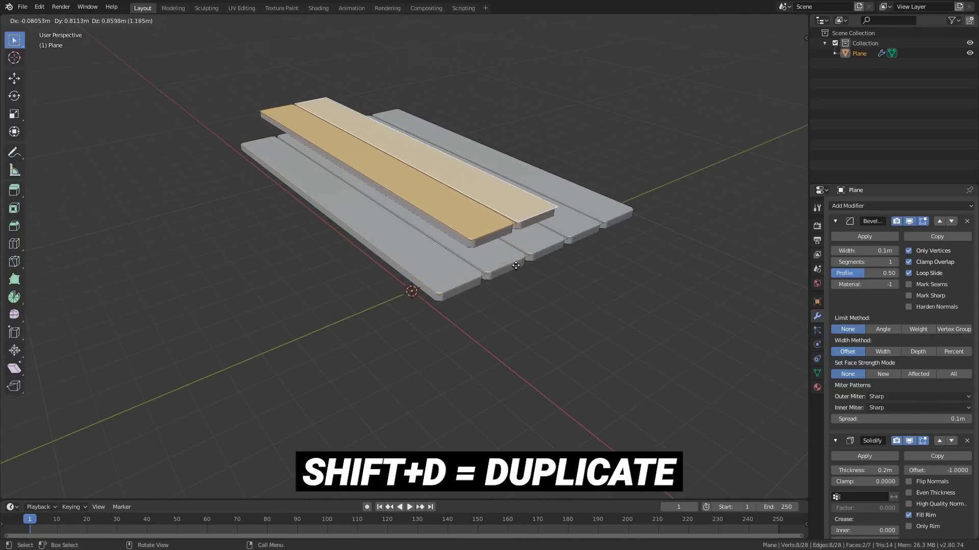
key(z)
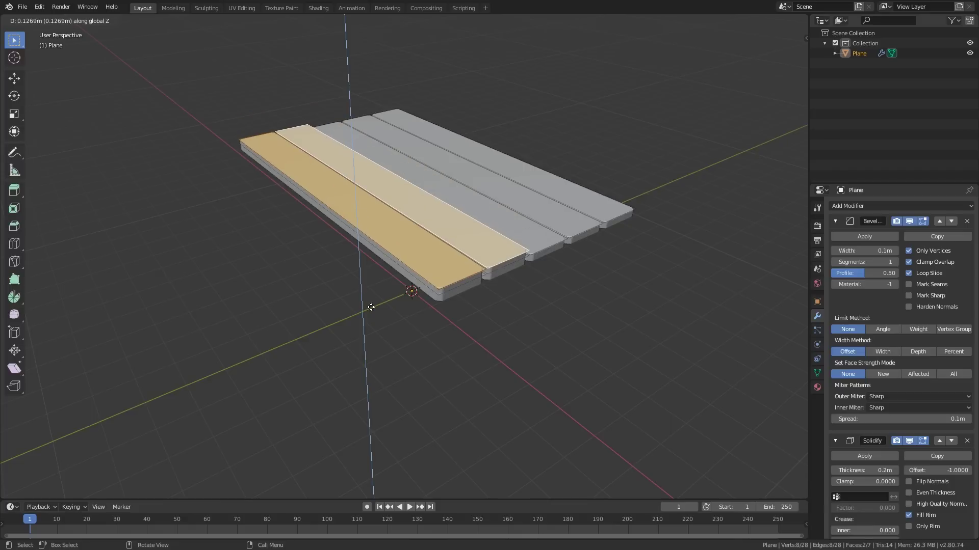
key(ctrl)
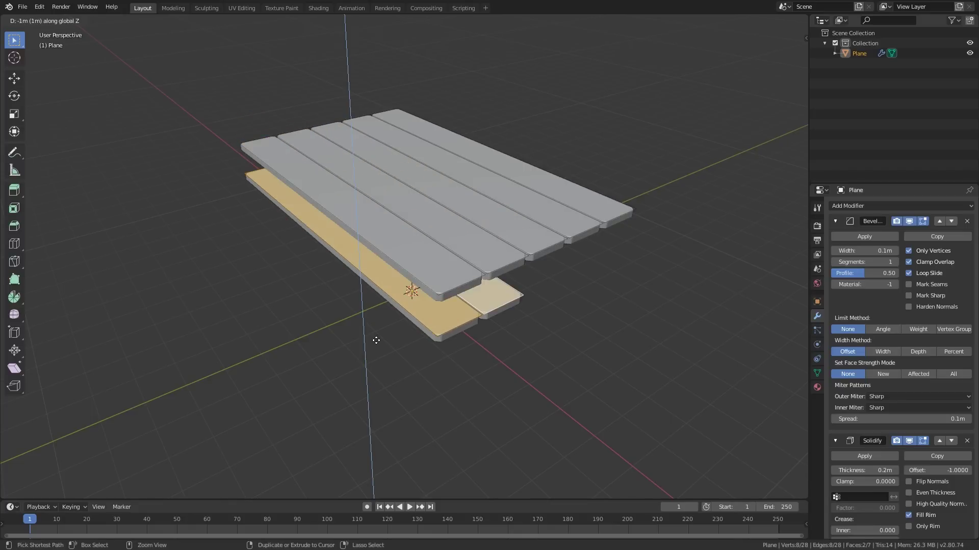
click(378, 367)
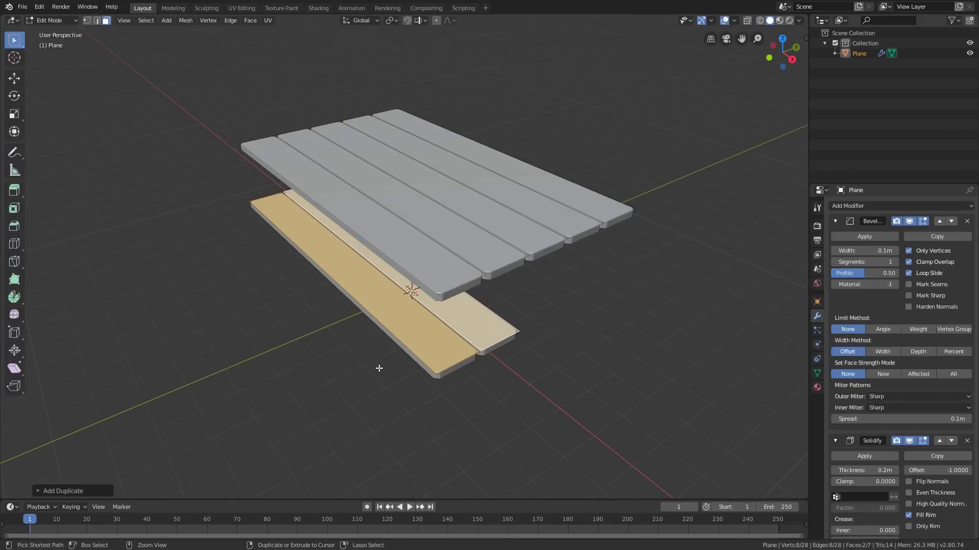
middle_drag(378, 367, 532, 308)
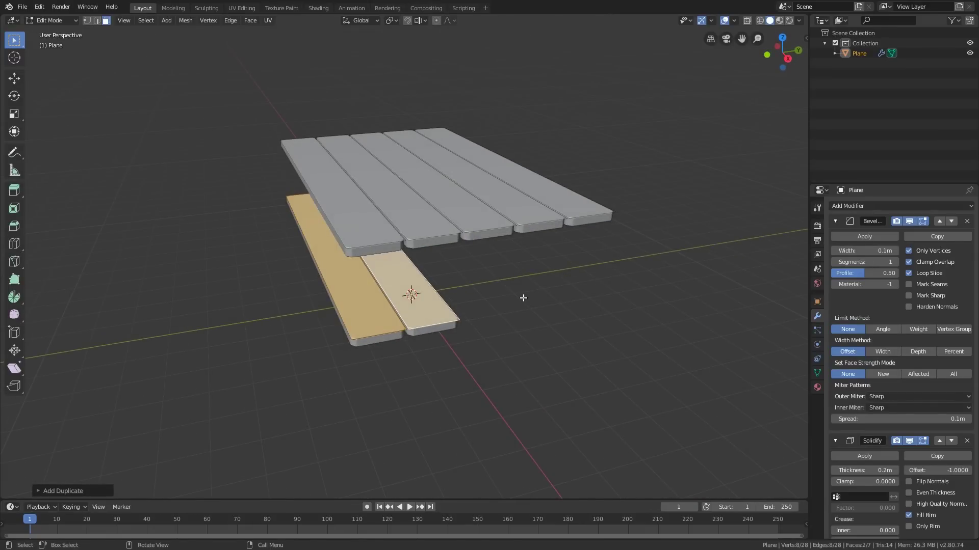
- Move the two duplicated planks outward beside the raised surface, by -2 m along Y
key(g)
key(y)
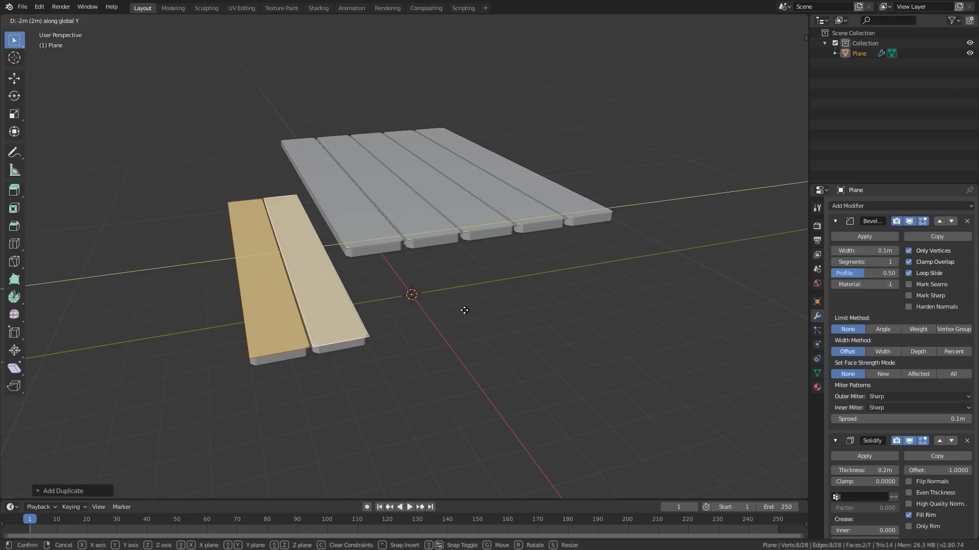
click(457, 312)
middle_drag(457, 313, 494, 331)
scroll(493, 331, down, 2)
middle_drag(557, 332, 377, 362)
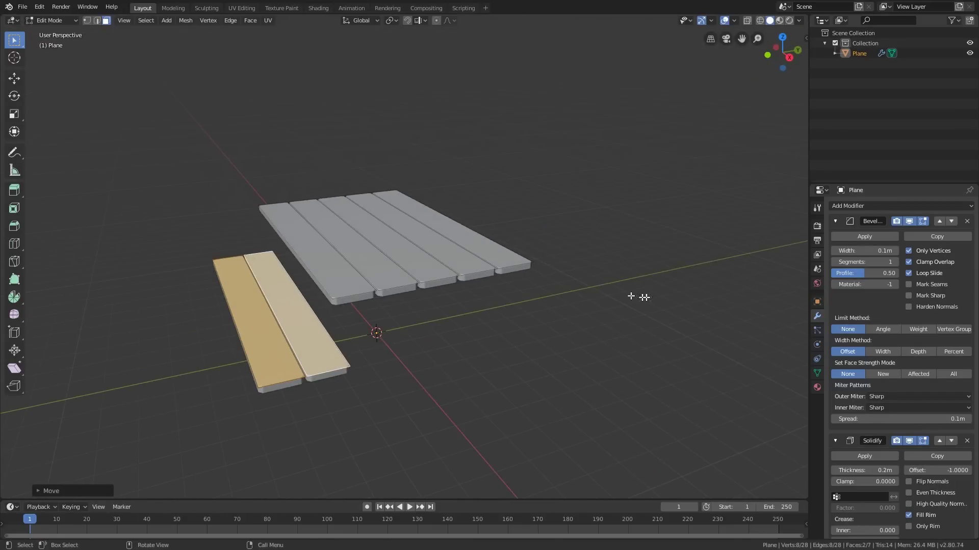
middle_drag(631, 296, 559, 307)
middle_drag(295, 323, 405, 304)
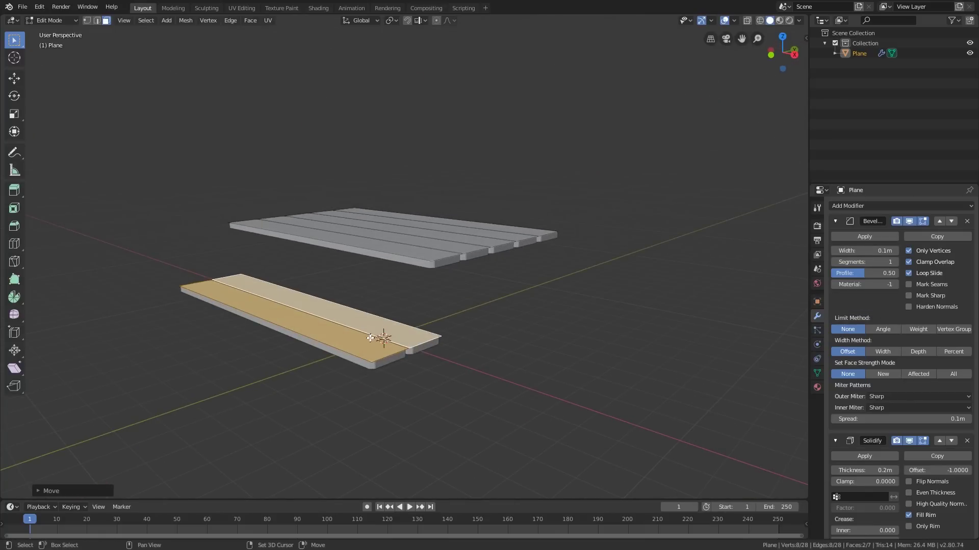
- Try duplicating the two lower planks along Y to the opposite side of the surface, and delete the copy
key(shift+d)
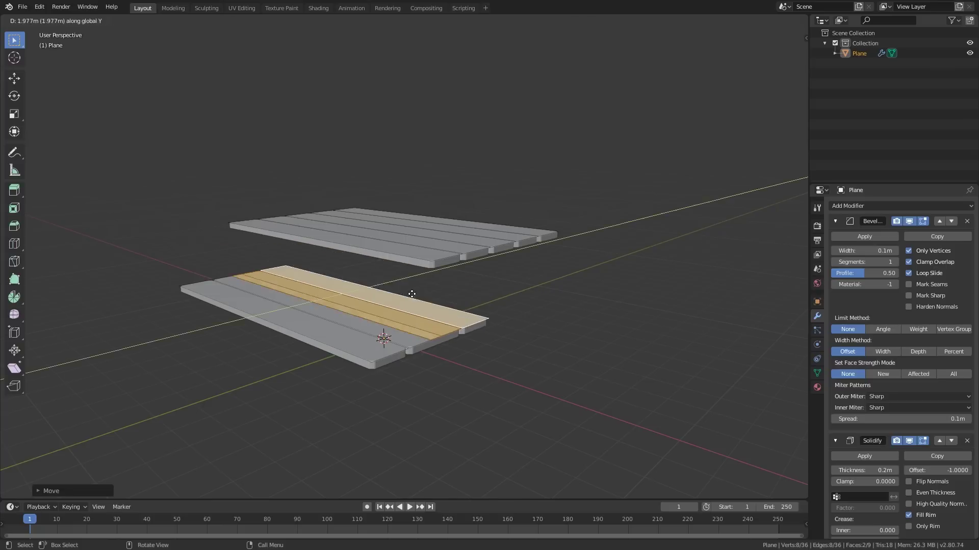
key(y)
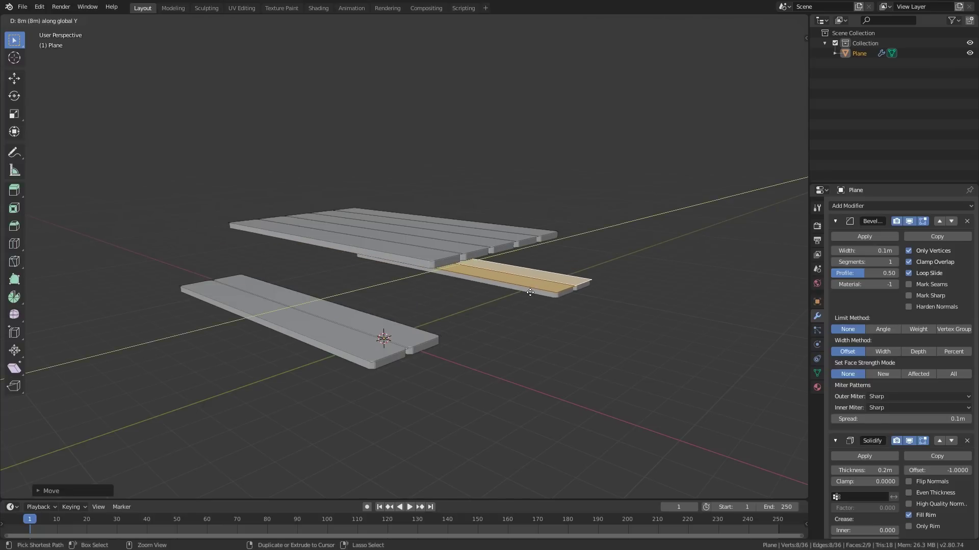
click(579, 285)
middle_drag(579, 284, 450, 328)
key(x)
click(457, 279)
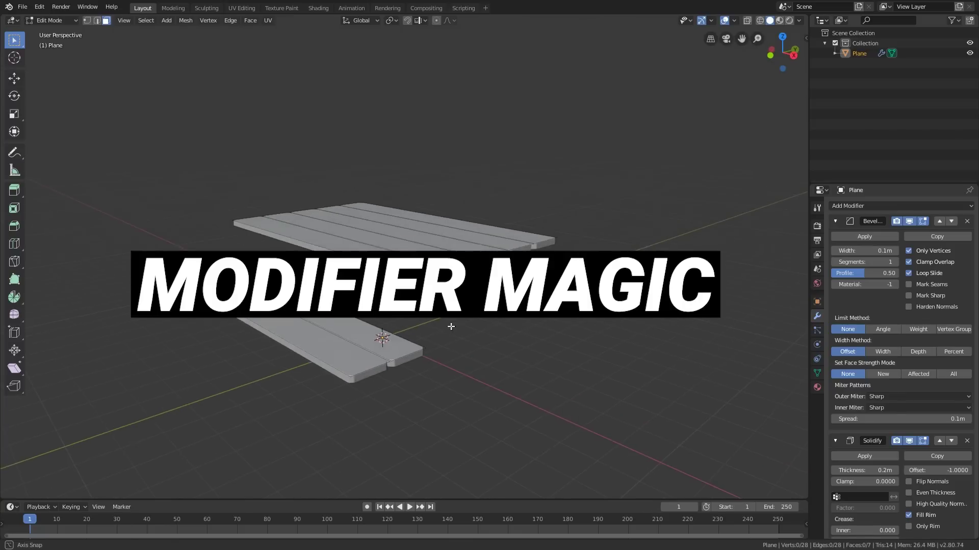
- Add a Mirror modifier to the plank object and bring its axis settings into view
click(876, 203)
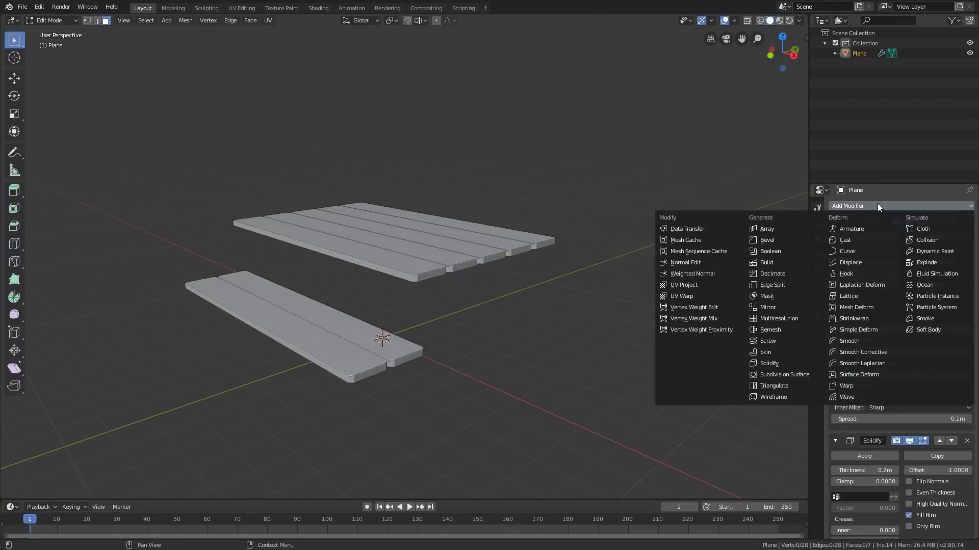
click(785, 311)
scroll(881, 296, down, 8)
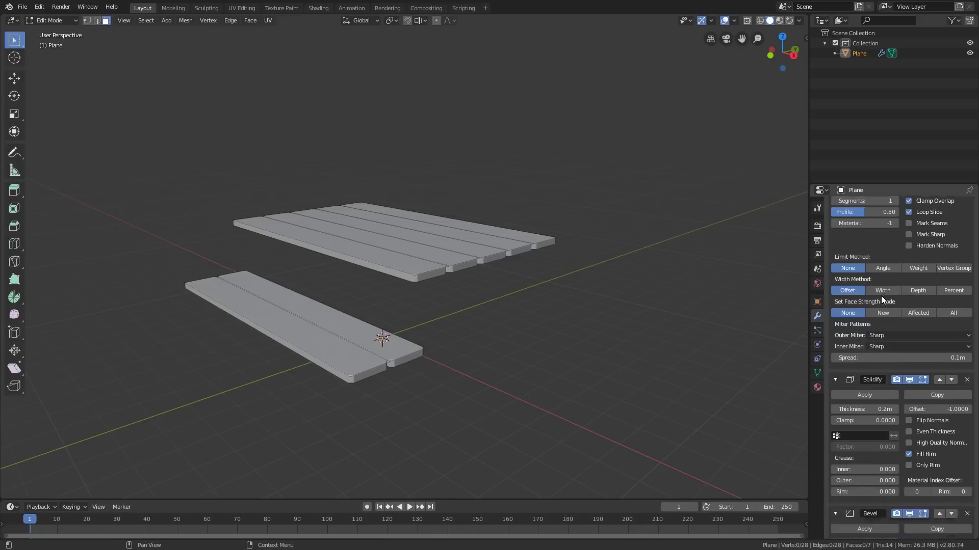
scroll(888, 298, down, 6)
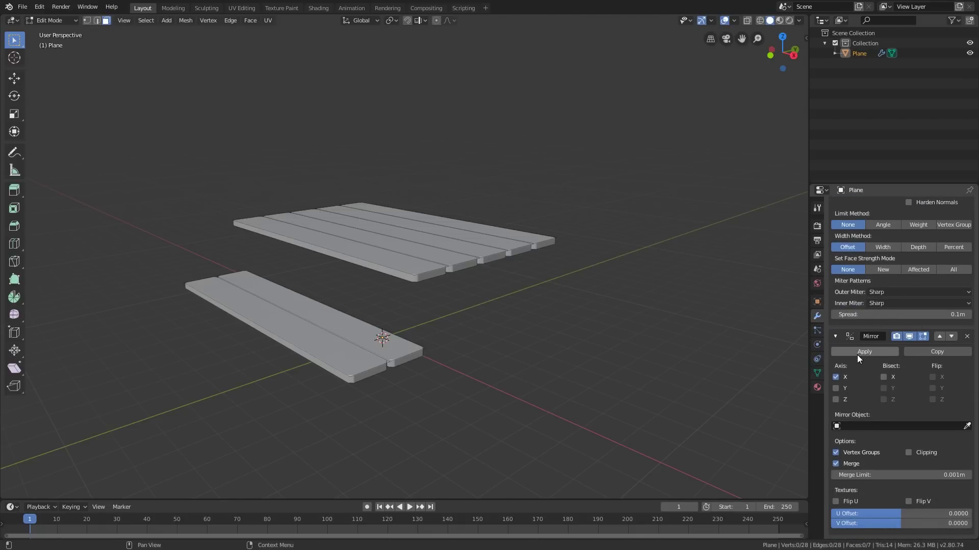
- Select the inner plank of the lower row and set the Mirror modifier's axis to Y instead of X
mouse_move(548, 387)
middle_down()
mouse_move(555, 396)
mouse_move(610, 373)
mouse_move(651, 387)
mouse_move(538, 395)
middle_up()
click(363, 352)
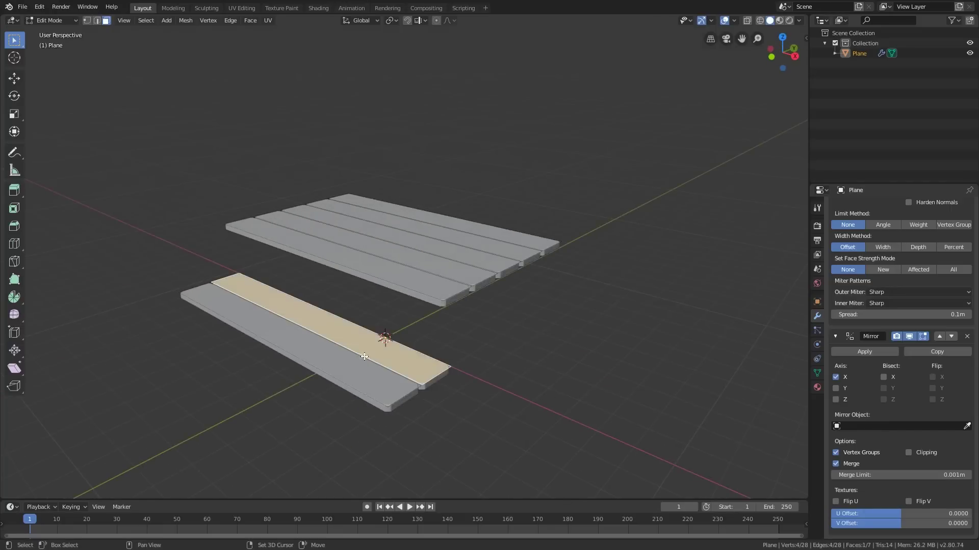
shift+middle_drag(364, 357, 369, 349)
key(g)
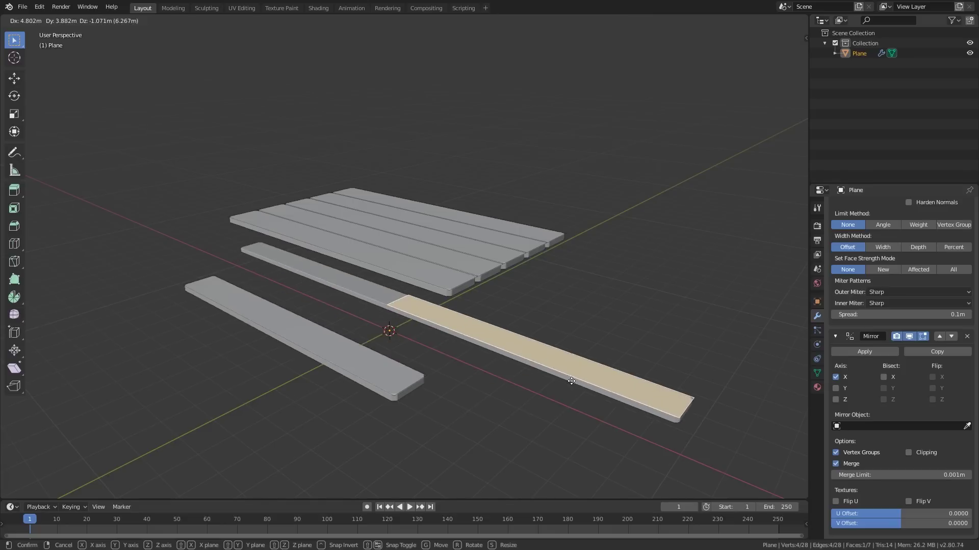
right_click(571, 381)
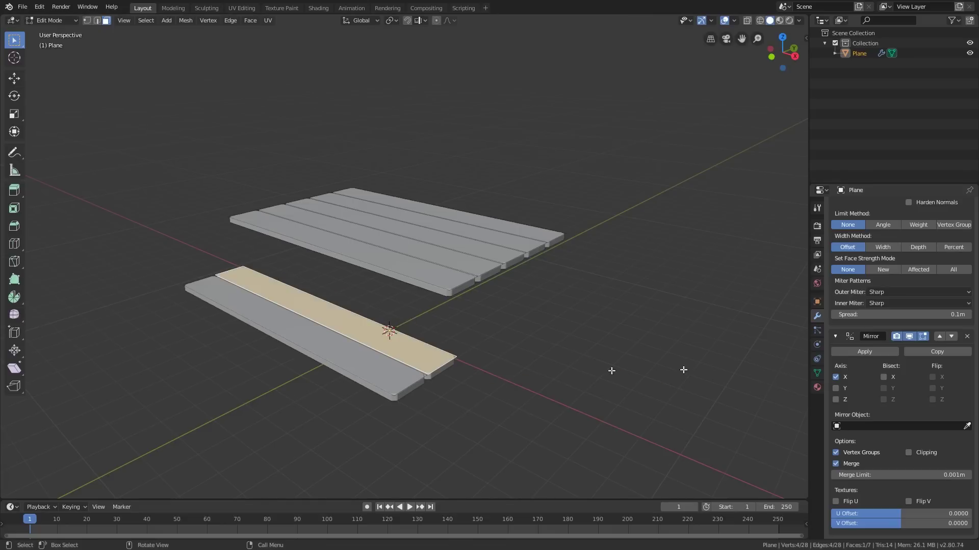
click(836, 378)
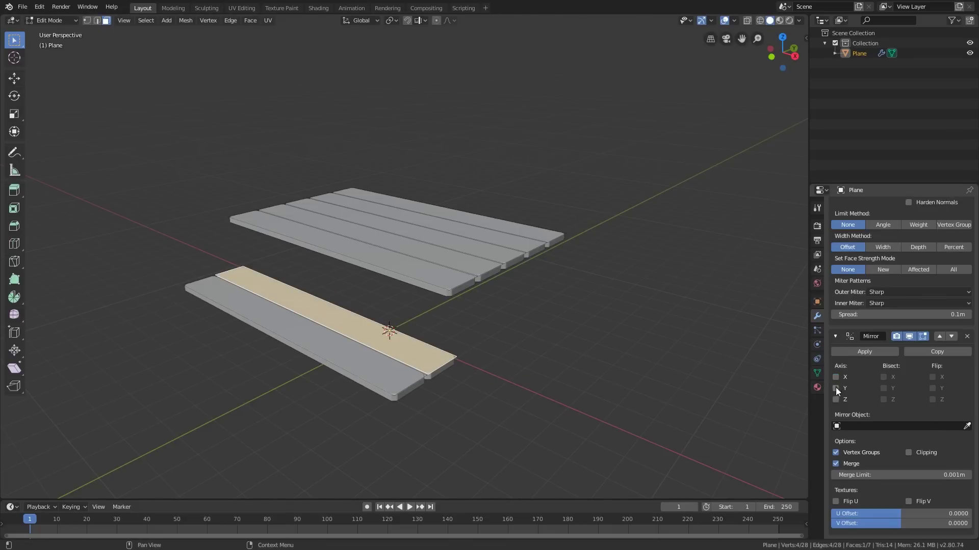
click(836, 388)
middle_drag(341, 291, 521, 310)
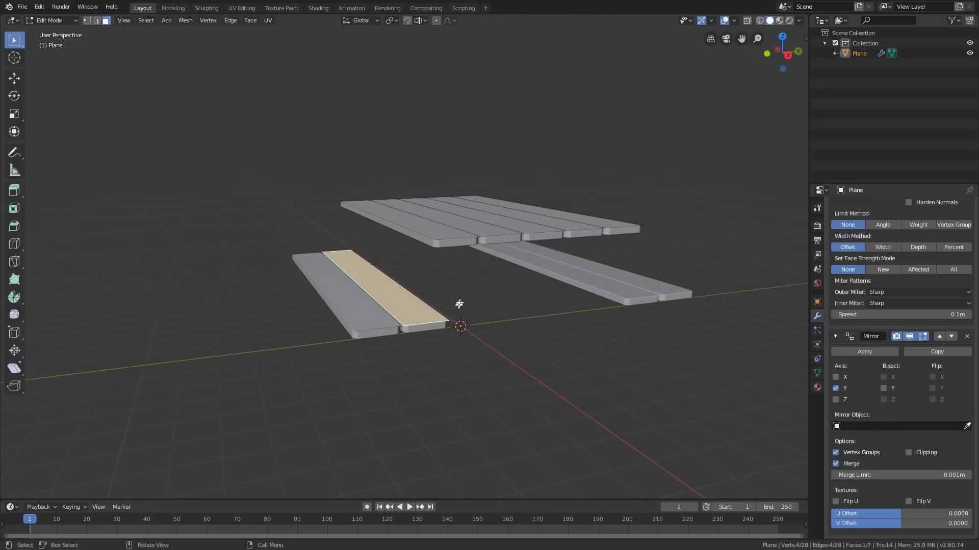
middle_drag(427, 363, 512, 361)
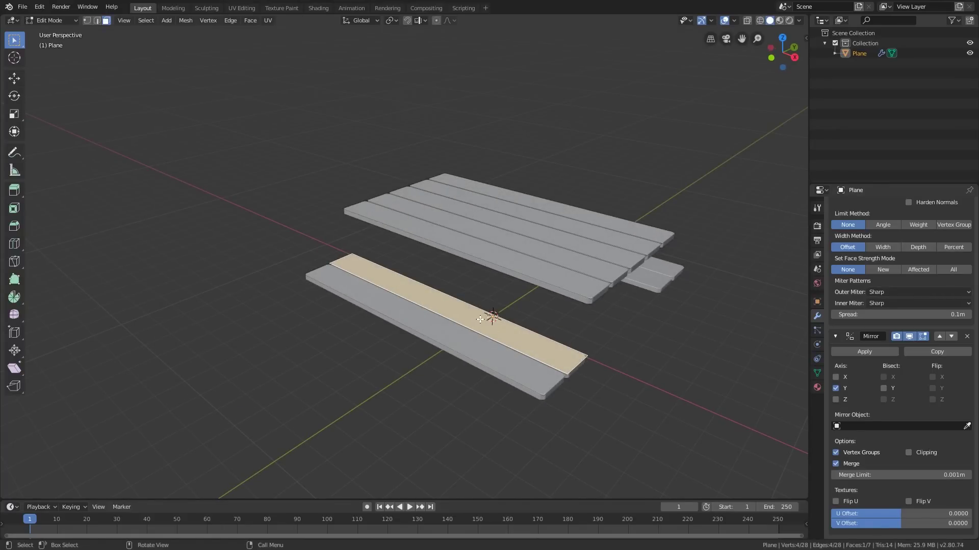
- Duplicate the selected lower plank in place and rotate the copy -90° about the global Y axis to stand it upright
shift+middle_drag(480, 319, 570, 331)
key(shift+d)
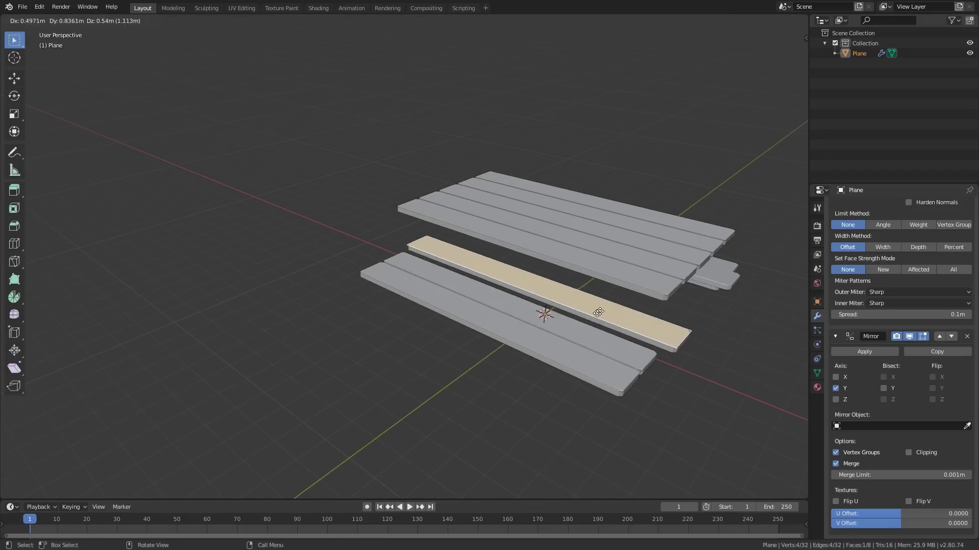
right_click(614, 297)
shift+middle_drag(681, 358, 653, 386)
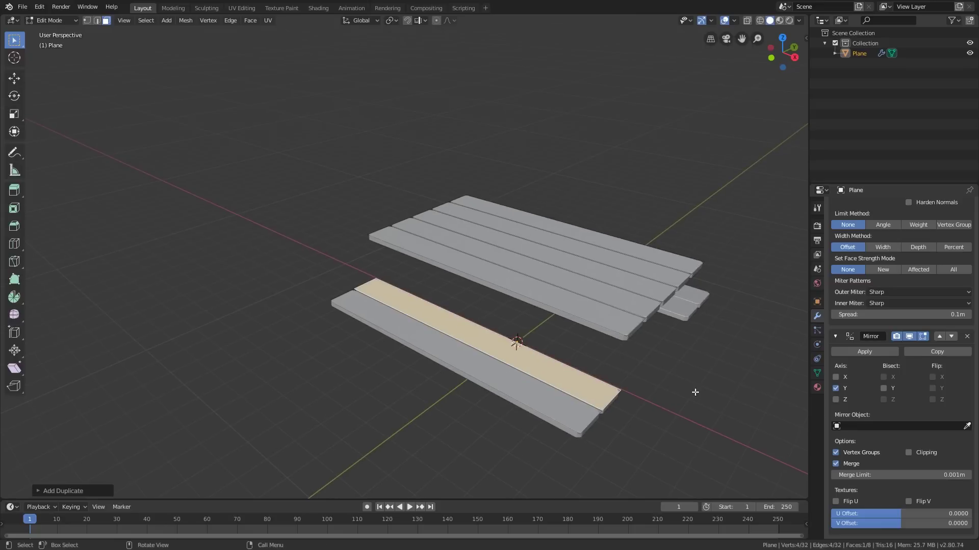
key(r)
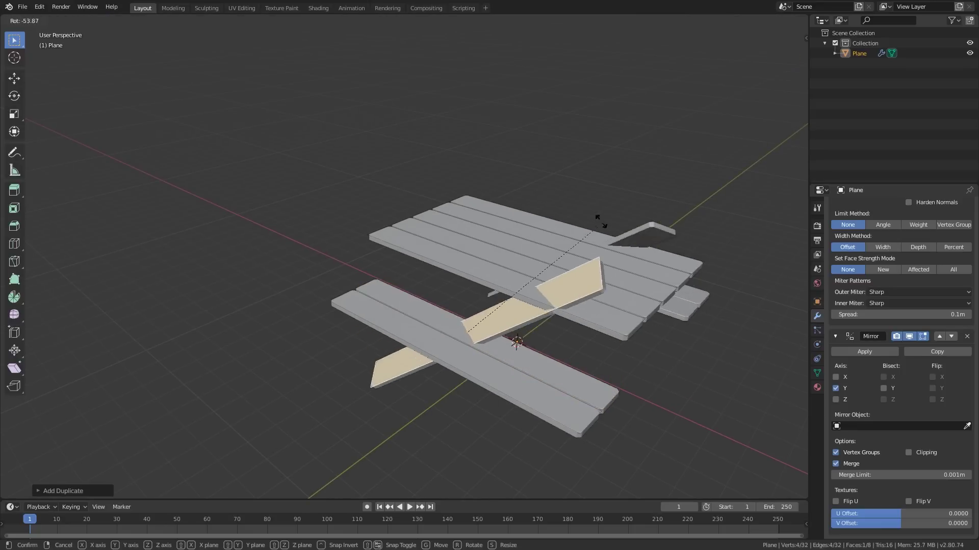
key(y)
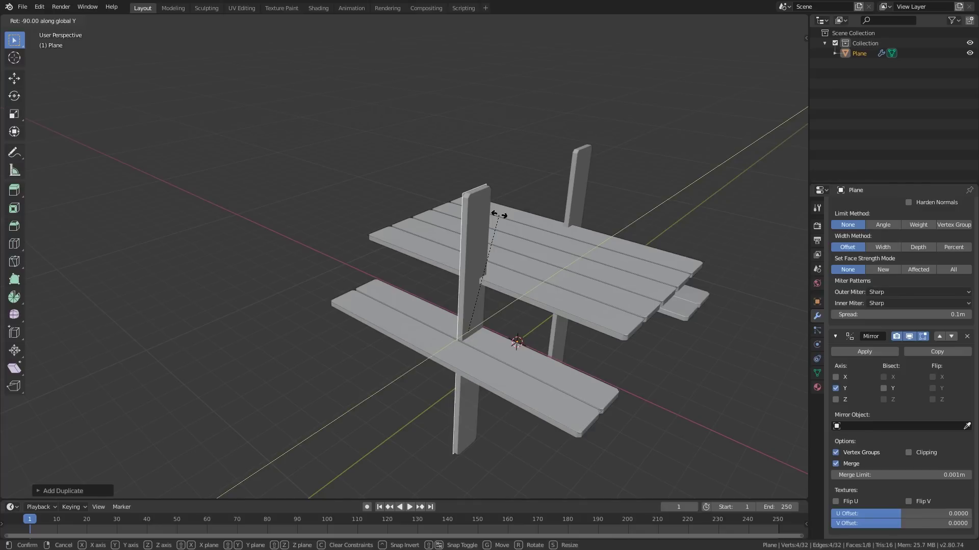
click(499, 215)
- Move the upright plank along X to near the end of the planks to serve as a leg
middle_drag(498, 212, 220, 140)
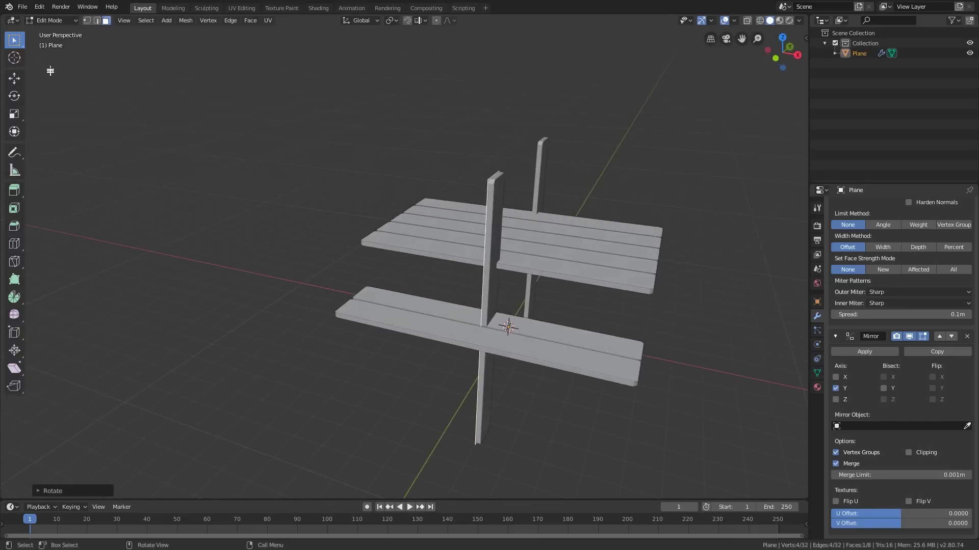
click(14, 78)
middle_drag(345, 234, 453, 280)
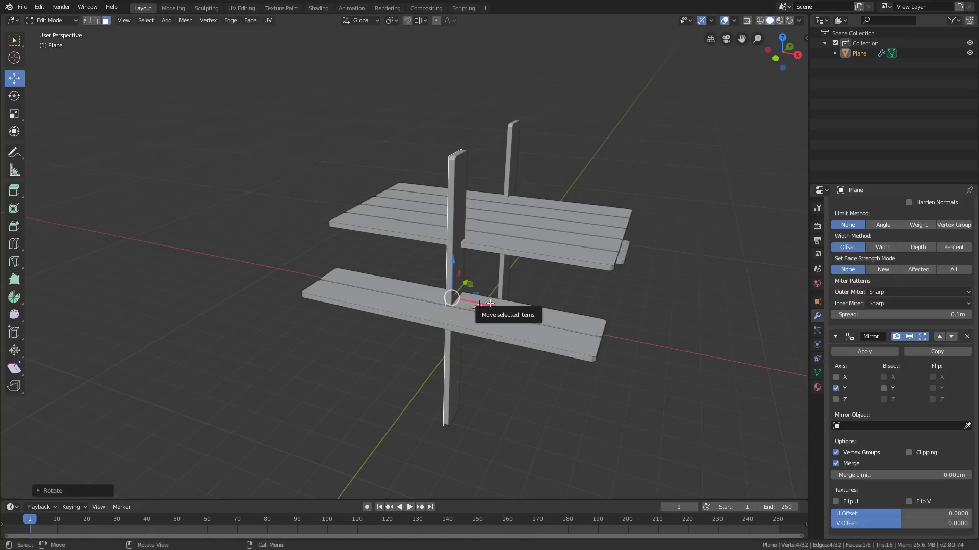
drag(490, 304, 614, 338)
shift+middle_drag(696, 331, 571, 286)
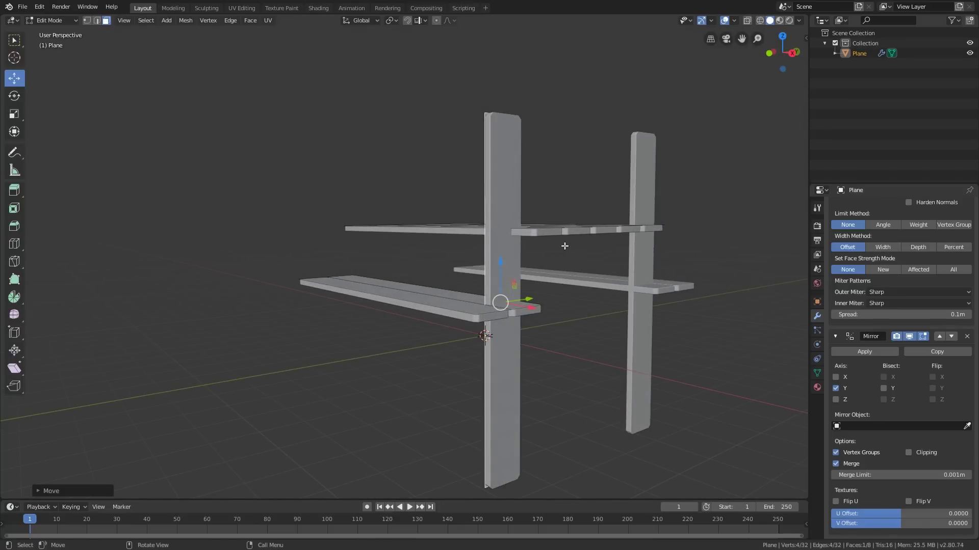
- In the right orthographic view, rotate the upright leg so its upper end leans inward toward the table's centre
key(KP_1)
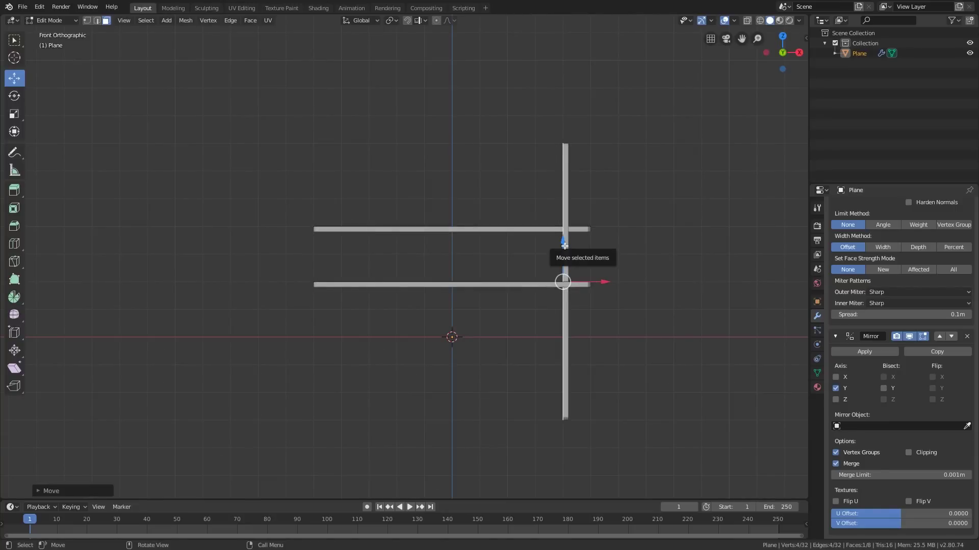
key(KP_3)
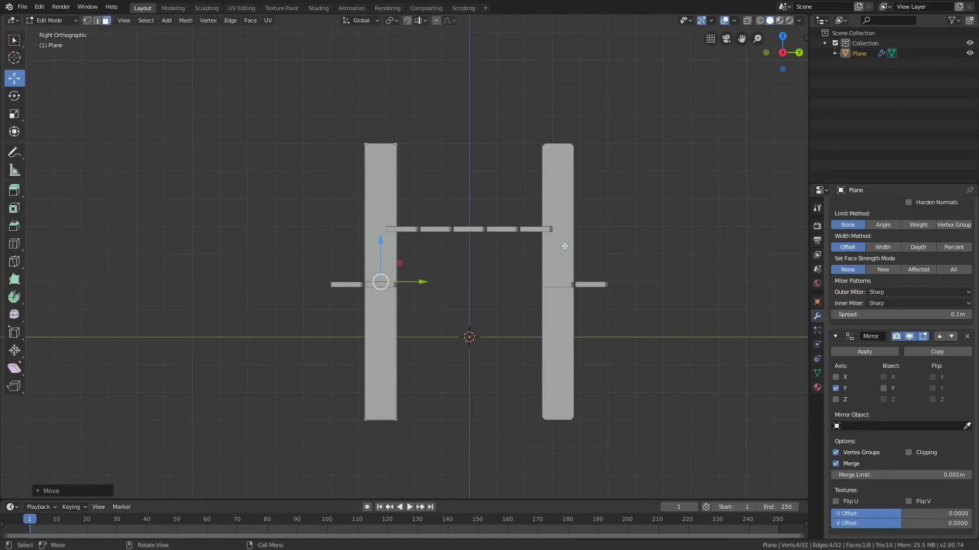
key(r)
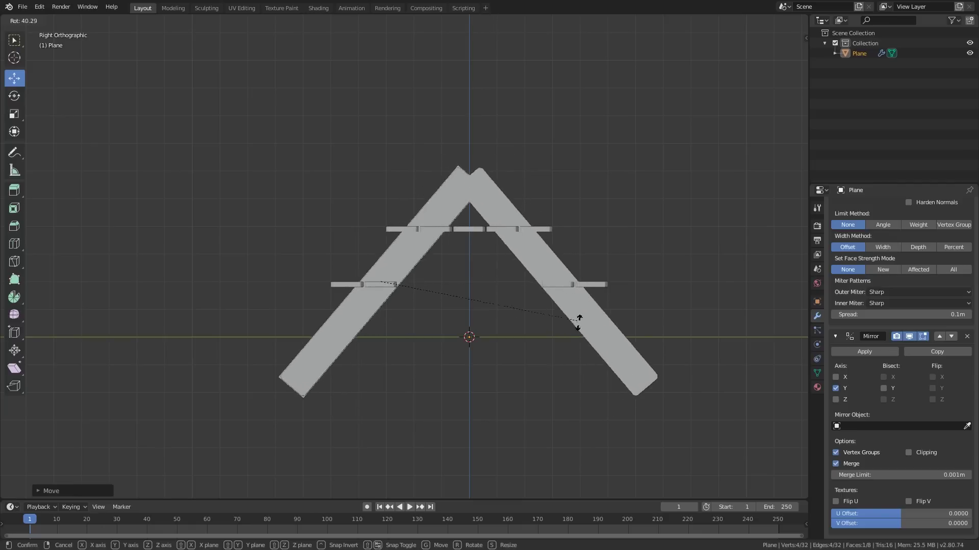
click(578, 301)
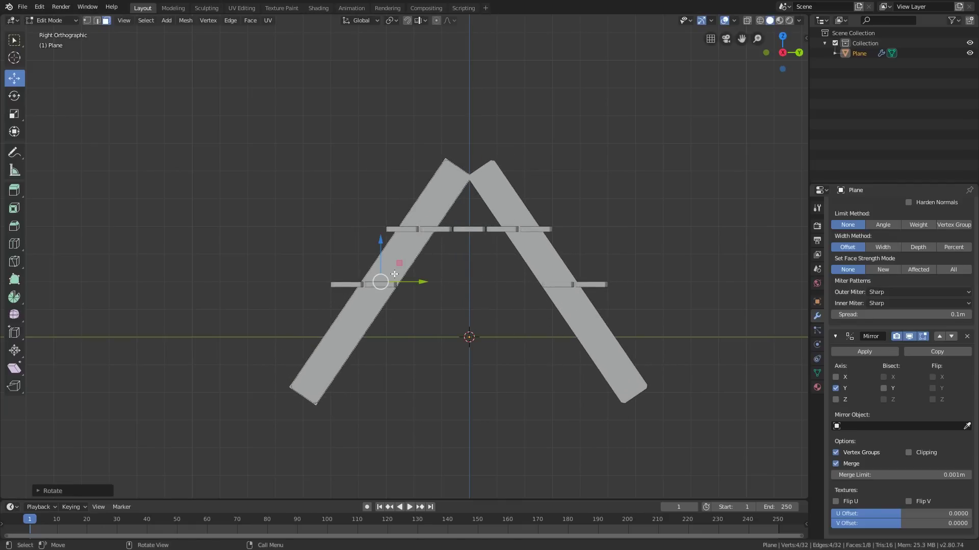
- Move the tilted leg down by about 2.6 m so its upper end sits just under the tabletop
key(g)
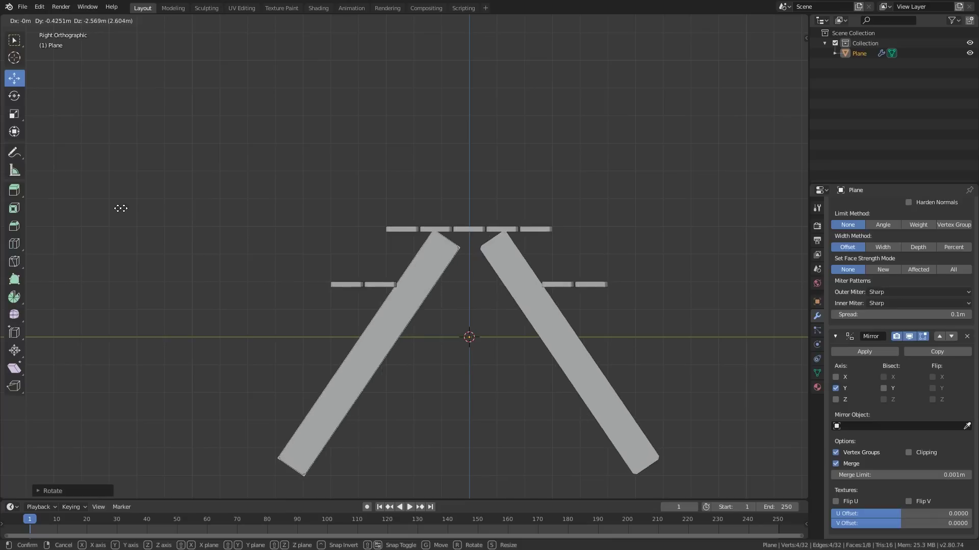
click(144, 221)
shift+middle_drag(406, 279, 382, 254)
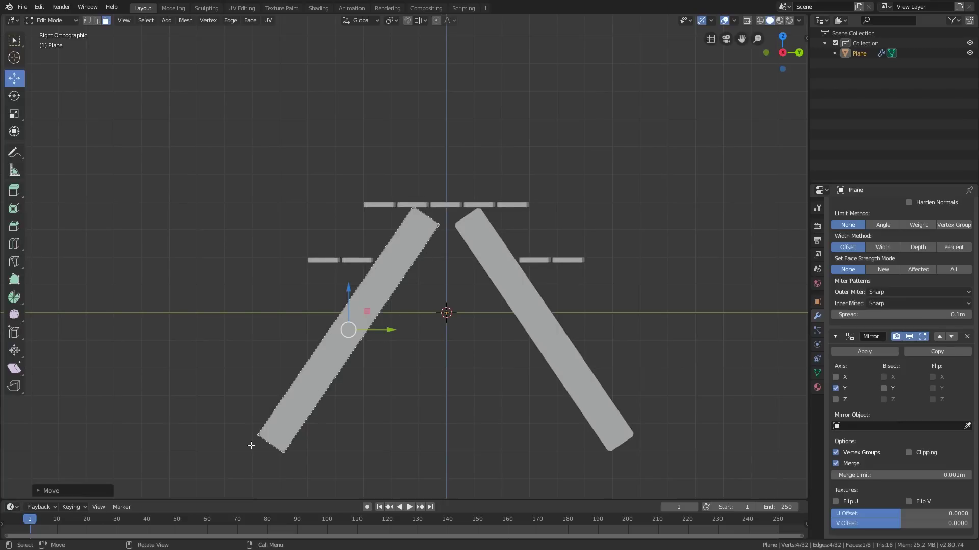
- Shorten the leg by edge-sliding its bottom end edge up to the ground line
key(2)
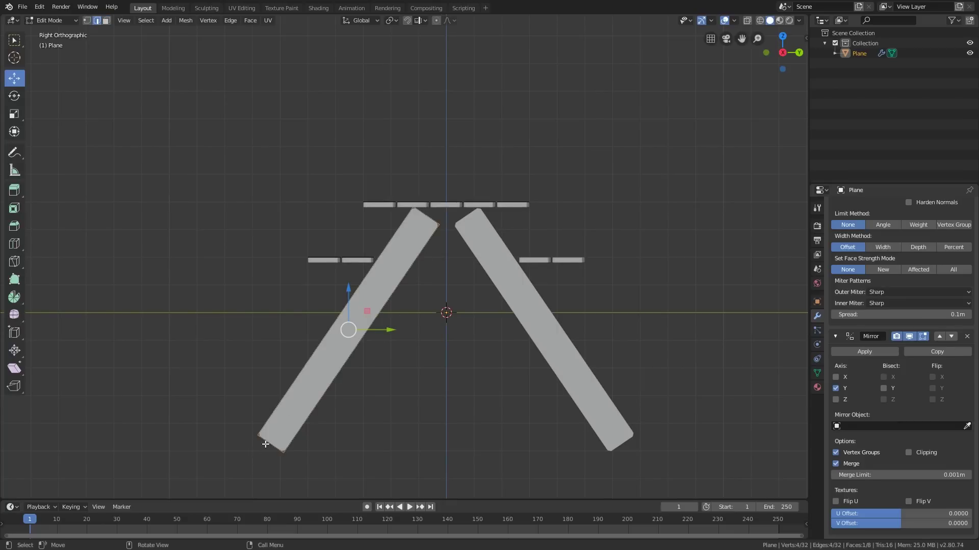
click(270, 444)
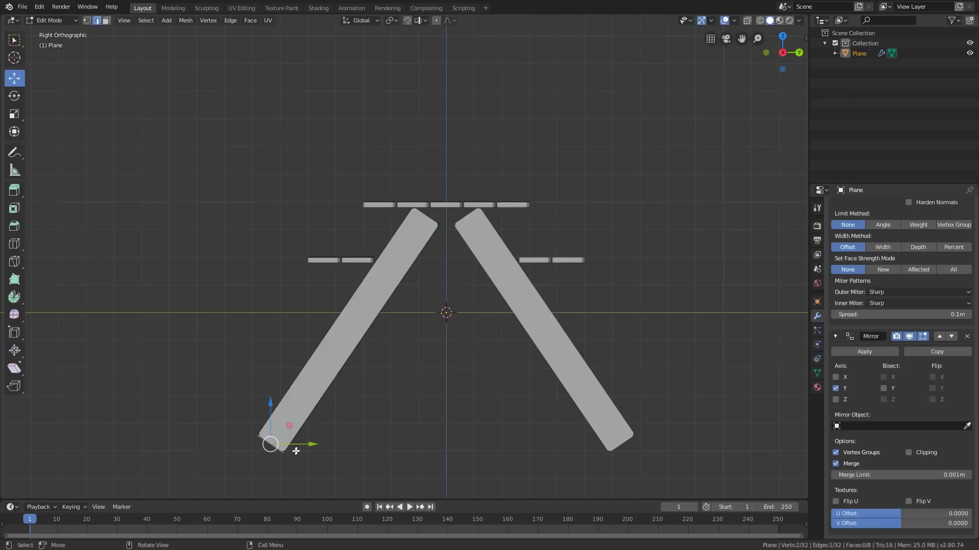
key(g)
key(g)
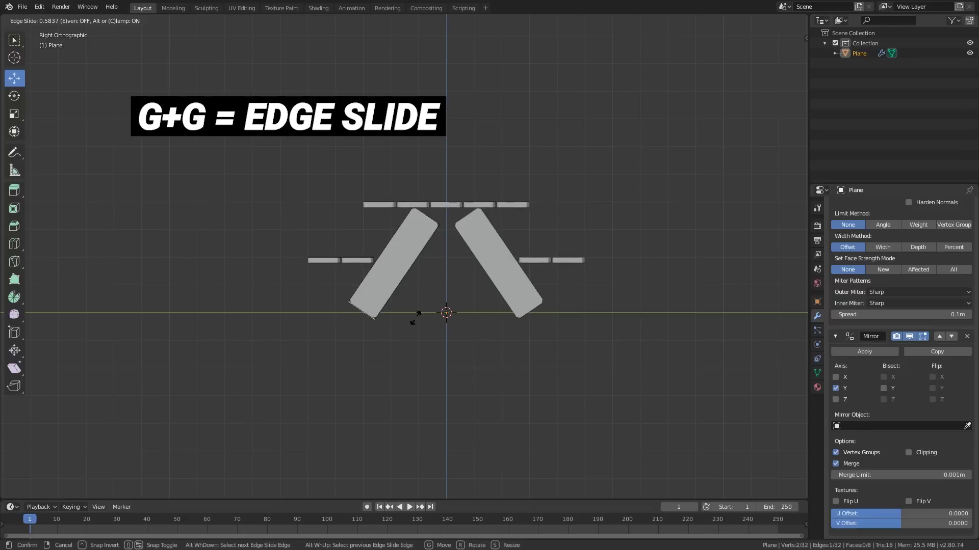
click(430, 287)
- Move the leg's outer bottom vertex down and outward to level the foot with the ground line
scroll(400, 308, up, 1)
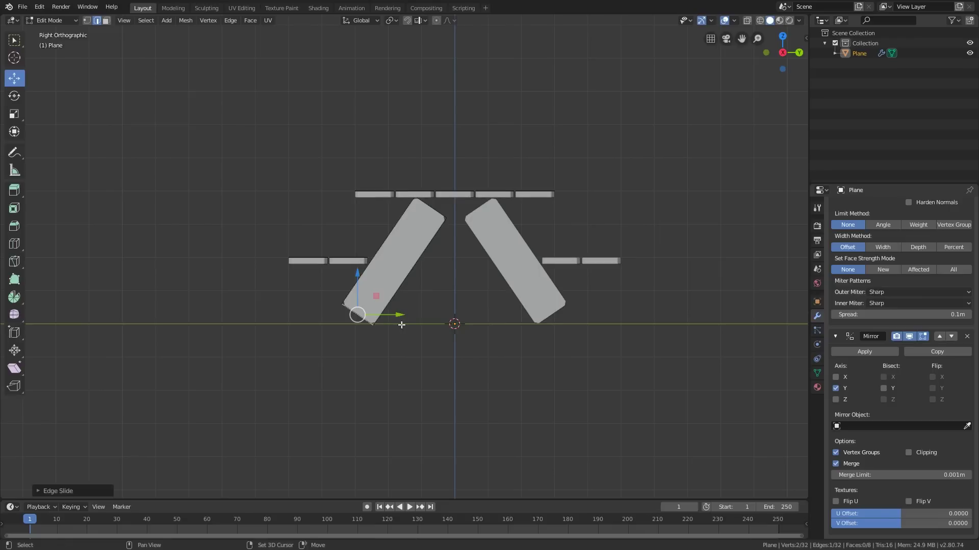
scroll(401, 325, up, 3)
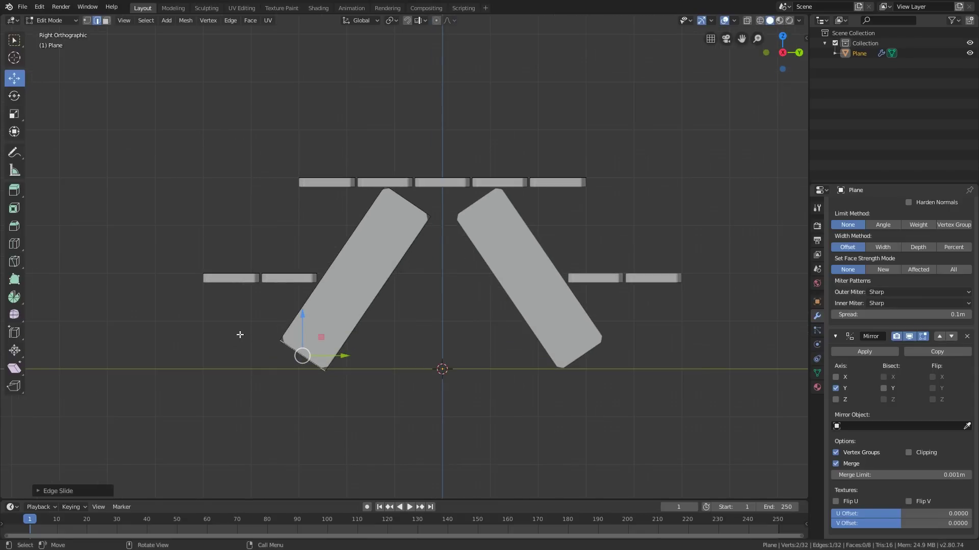
key(1)
click(280, 340)
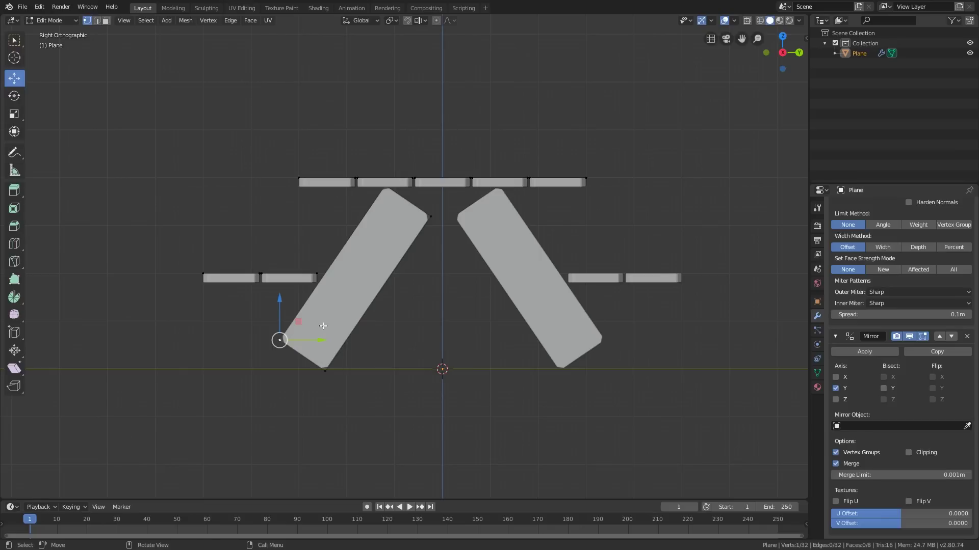
key(g)
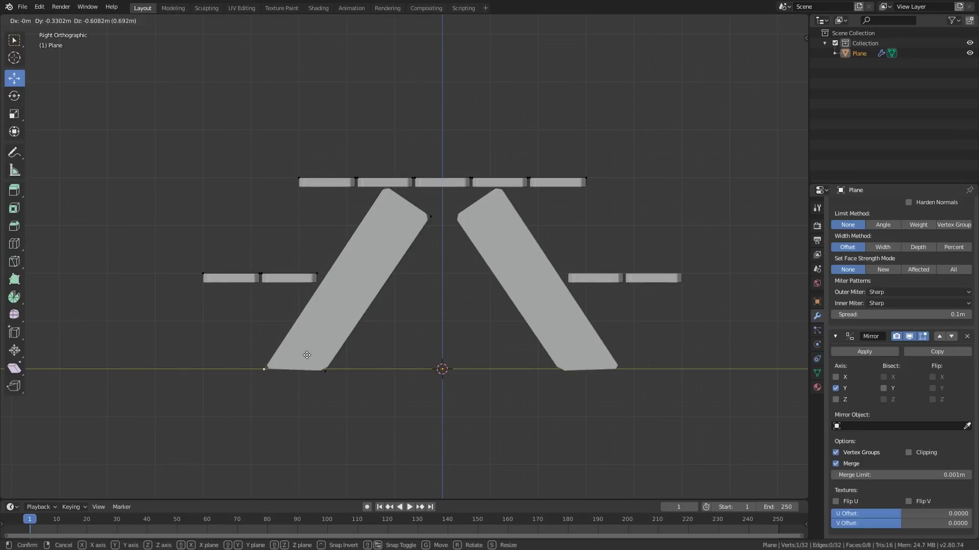
click(306, 357)
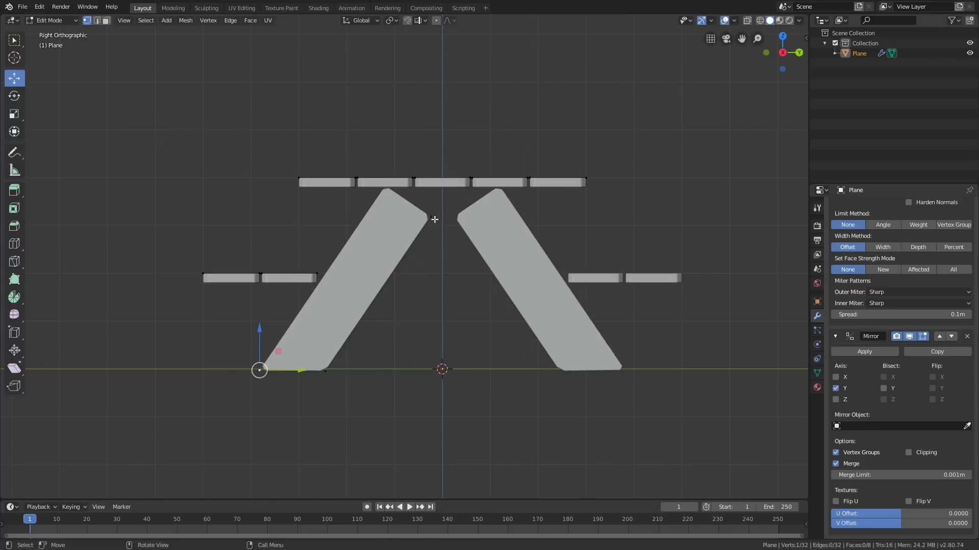
- Raise the leg's inner top vertex and move it slightly inward to level the top against the tabletop's underside
click(431, 217)
key(g)
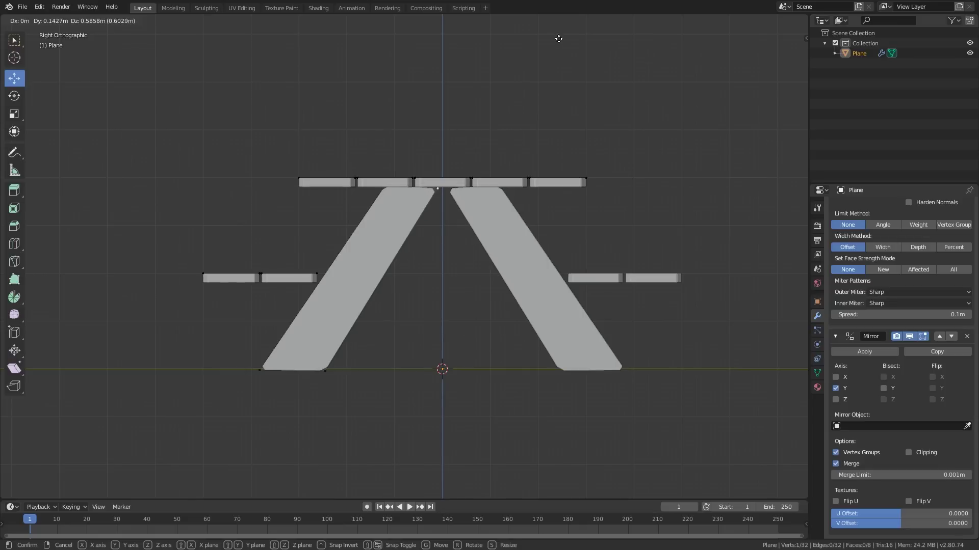
click(585, 35)
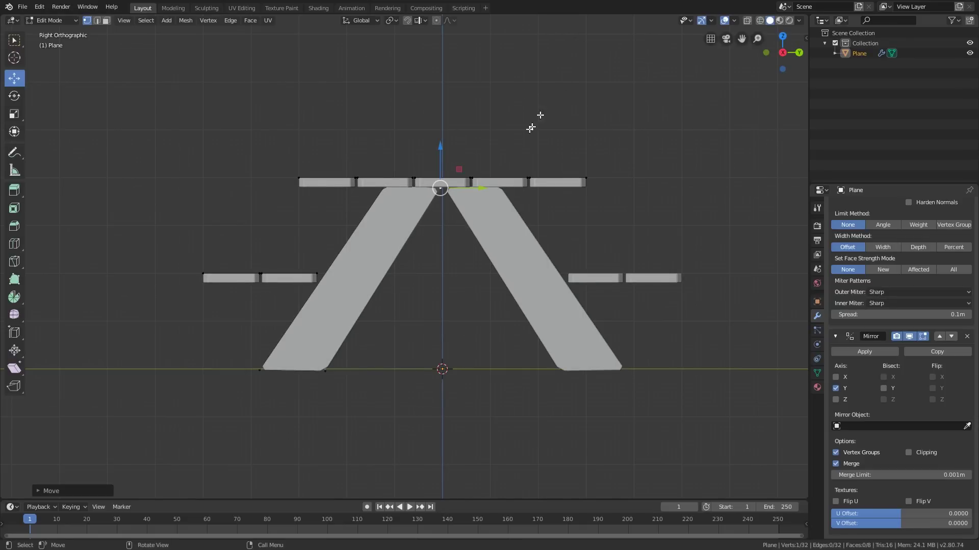
- Select the leg's long inner edge and move it outward along Y to make the leg narrower
key(2)
click(393, 291)
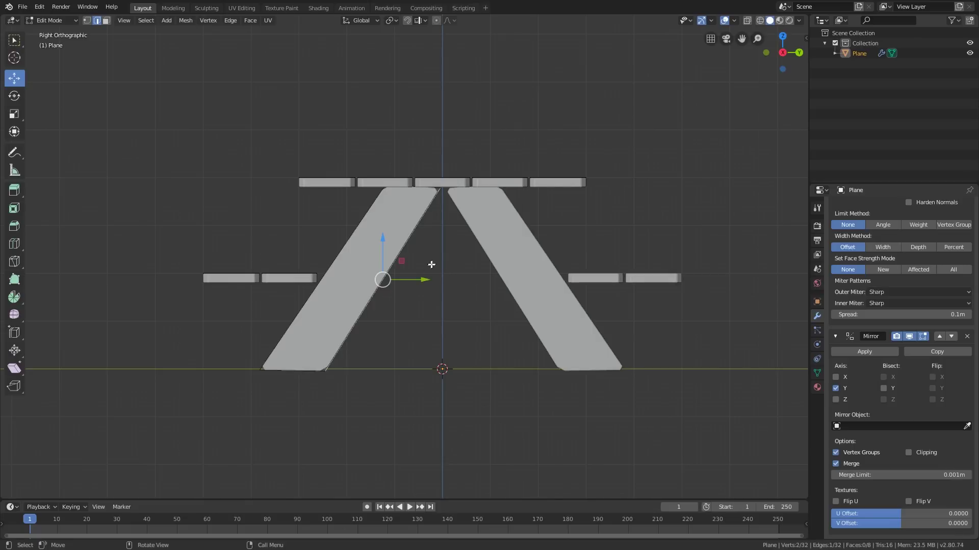
drag(423, 279, 370, 284)
shift+middle_drag(385, 283, 383, 310)
scroll(451, 319, down, 4)
- Select the leg's inner top vertex and move it slightly inward along Y
middle_drag(437, 325, 443, 232)
key(a)
click(444, 212)
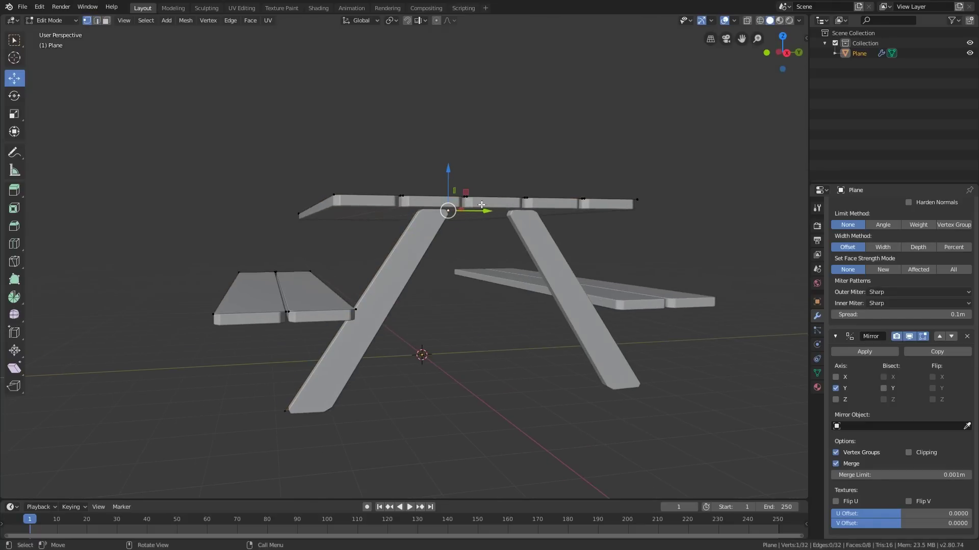
shift+drag(482, 211, 552, 208)
- Select the leg's two bottom vertices and raise them slightly along Z to rest the foot on the ground line
key(3)
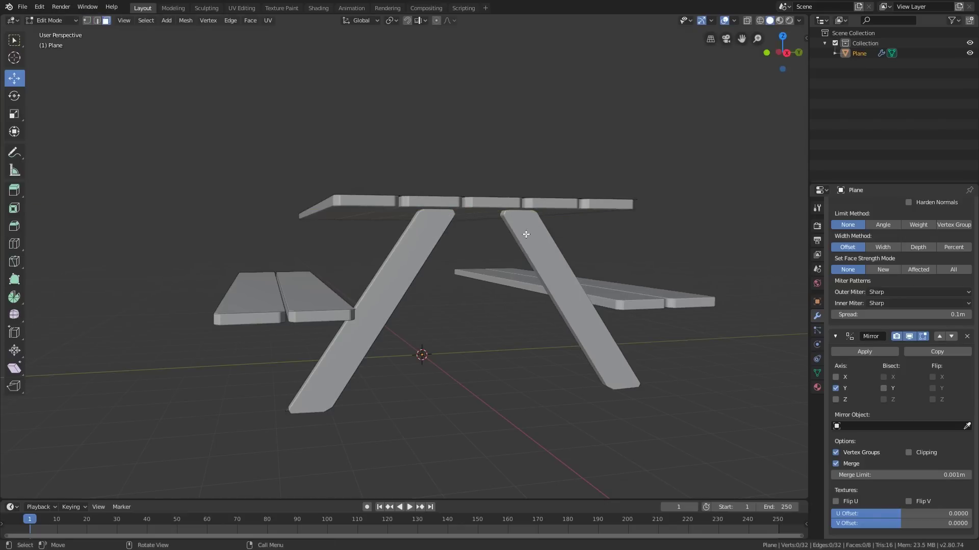
key(1)
key(KP_3)
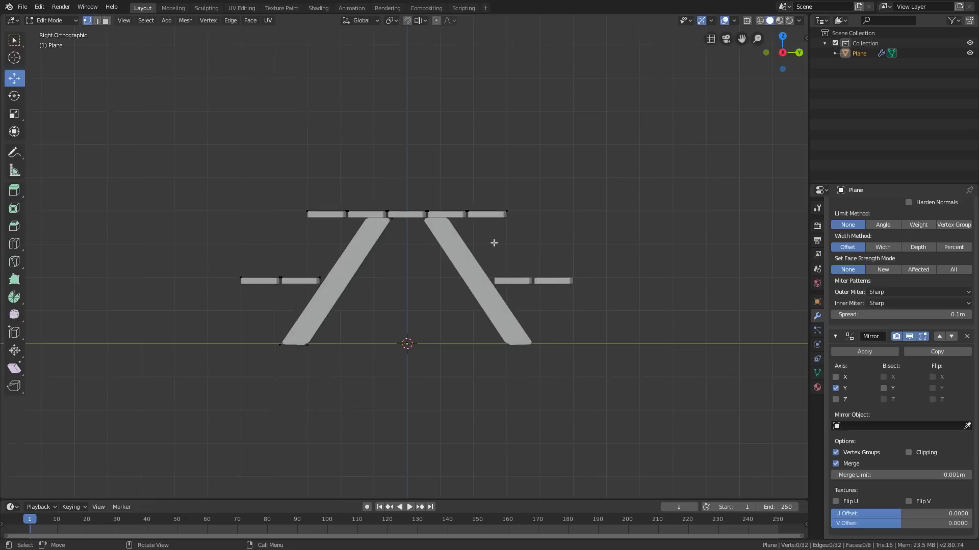
scroll(476, 233, up, 1)
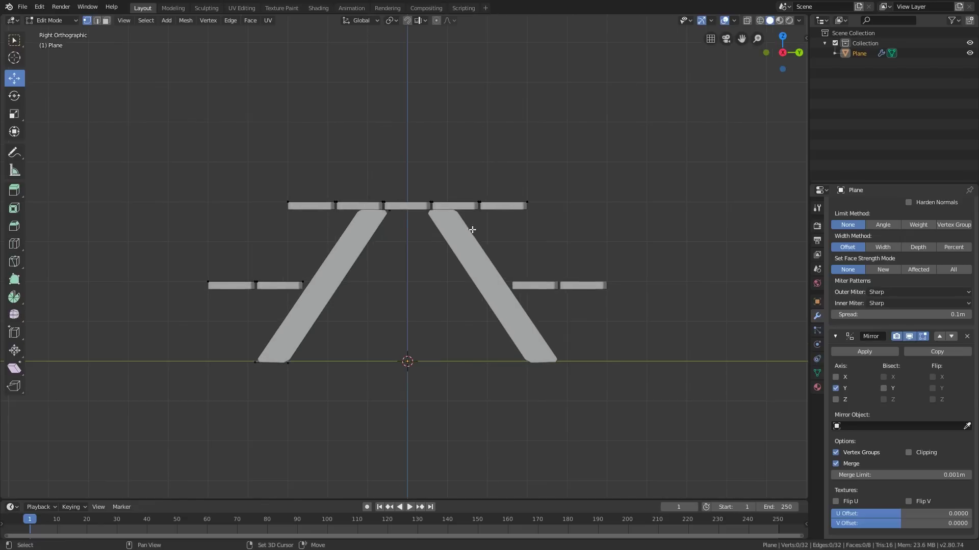
shift+middle_drag(394, 330, 382, 308)
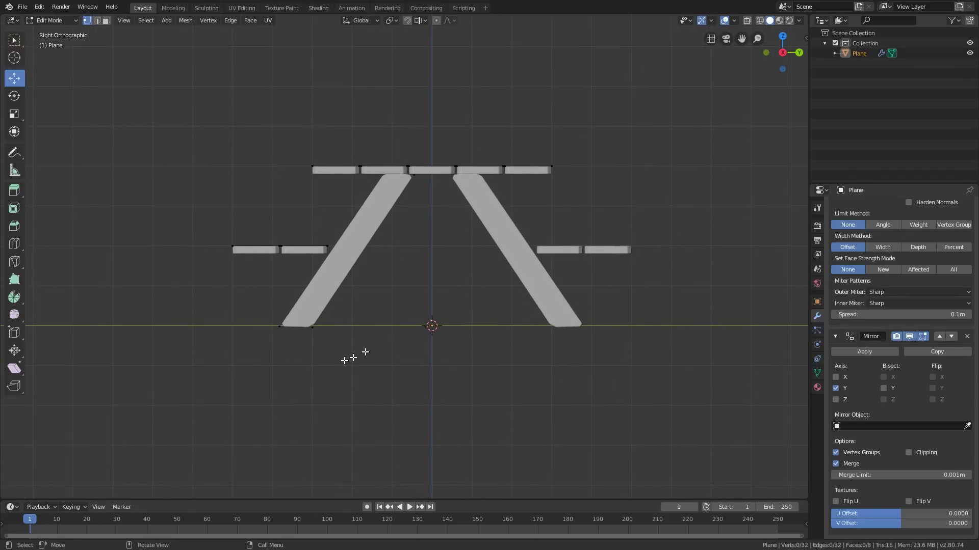
scroll(312, 332, up, 2)
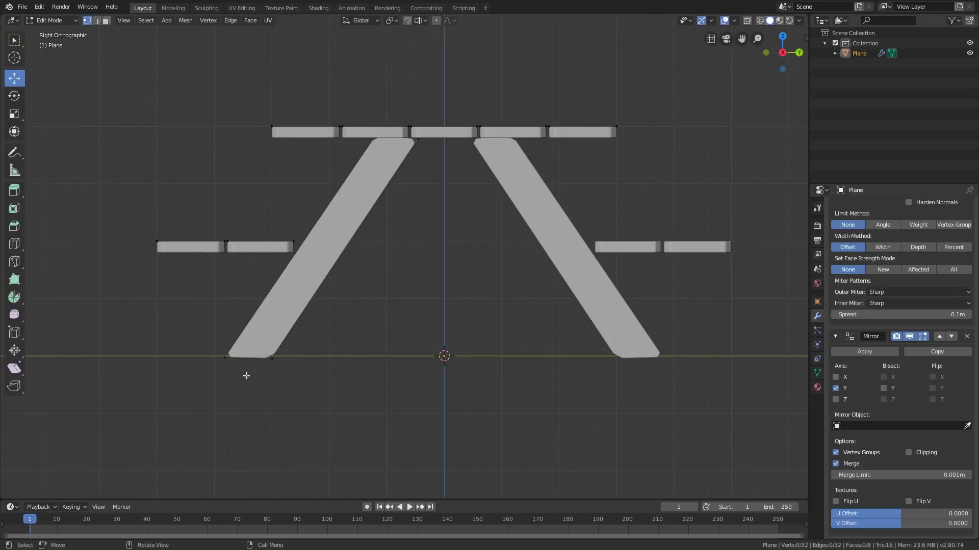
click(268, 358)
shift+click(225, 357)
drag(249, 317, 248, 298)
scroll(276, 388, up, 1)
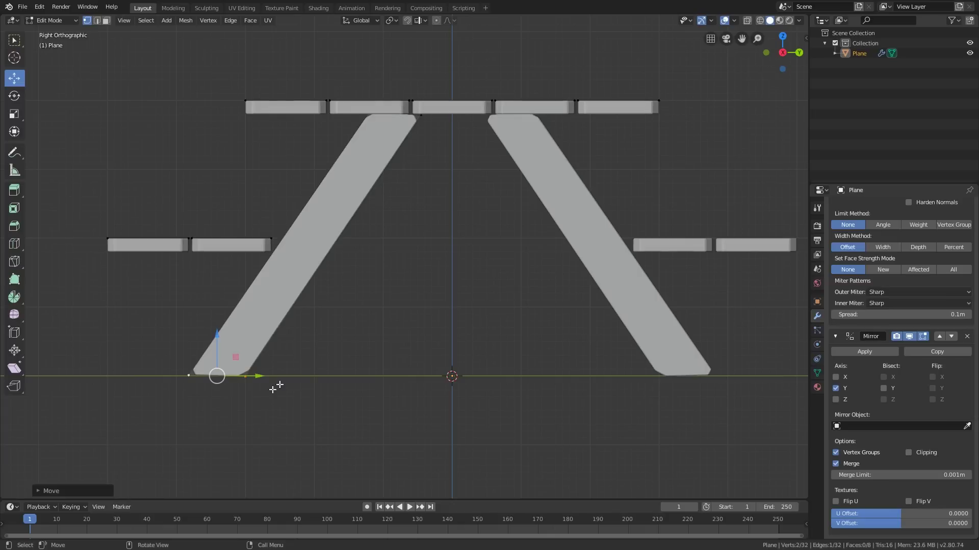
key(Tab)
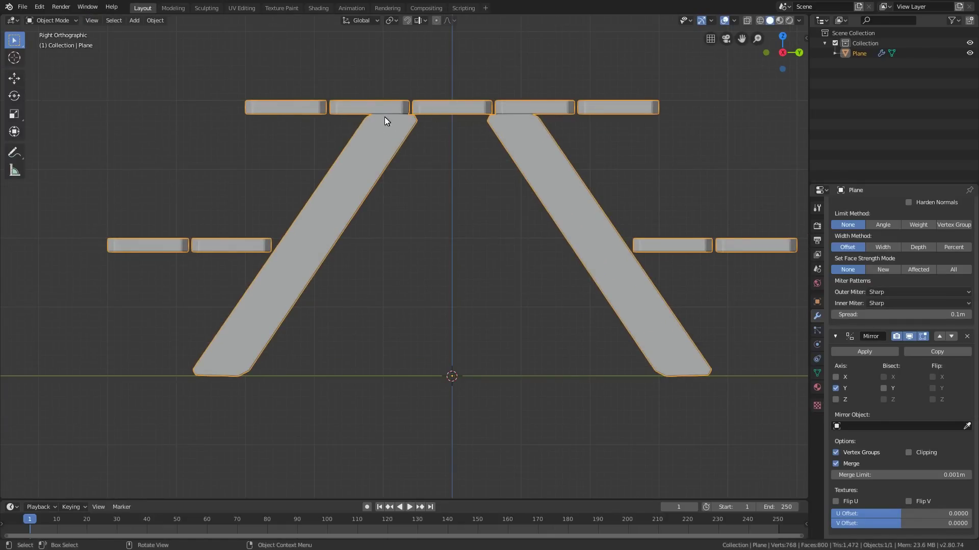
- Set the limit method of the first, vertices-only Bevel modifier to Weight
middle_drag(384, 117, 559, 268)
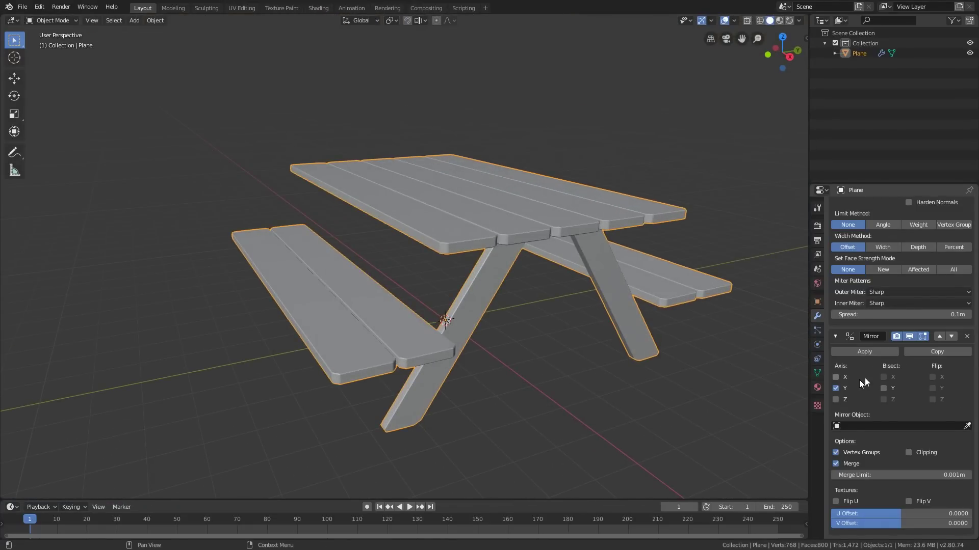
scroll(871, 389, up, 12)
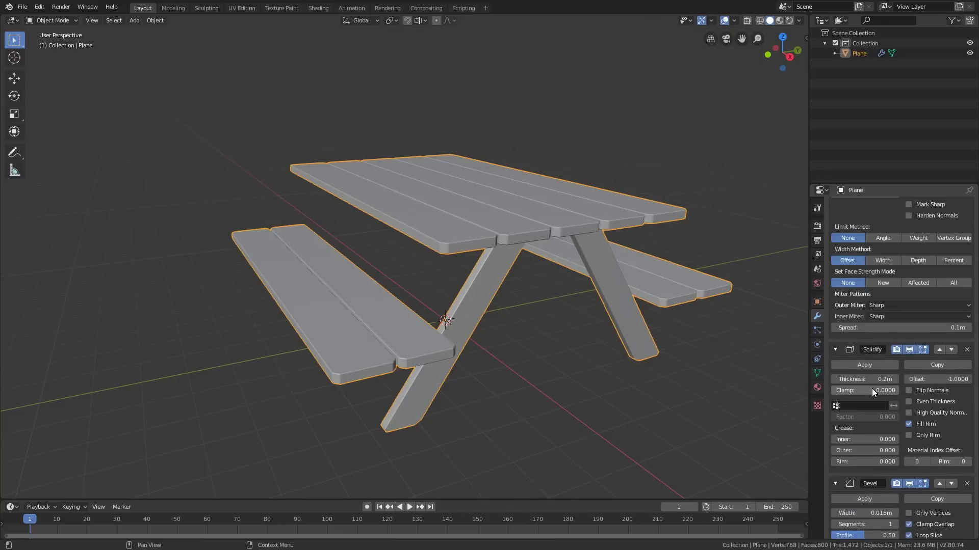
scroll(872, 388, up, 4)
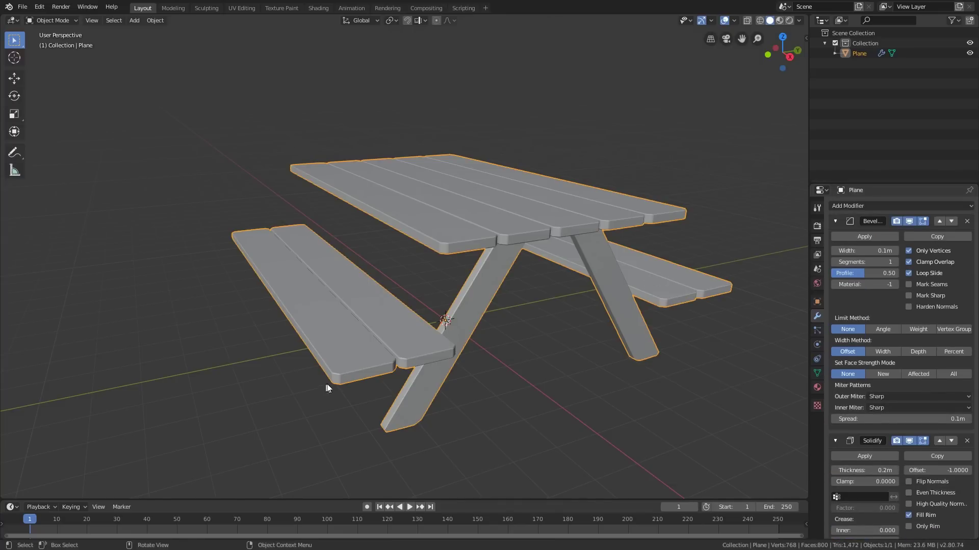
shift+middle_drag(396, 324, 453, 339)
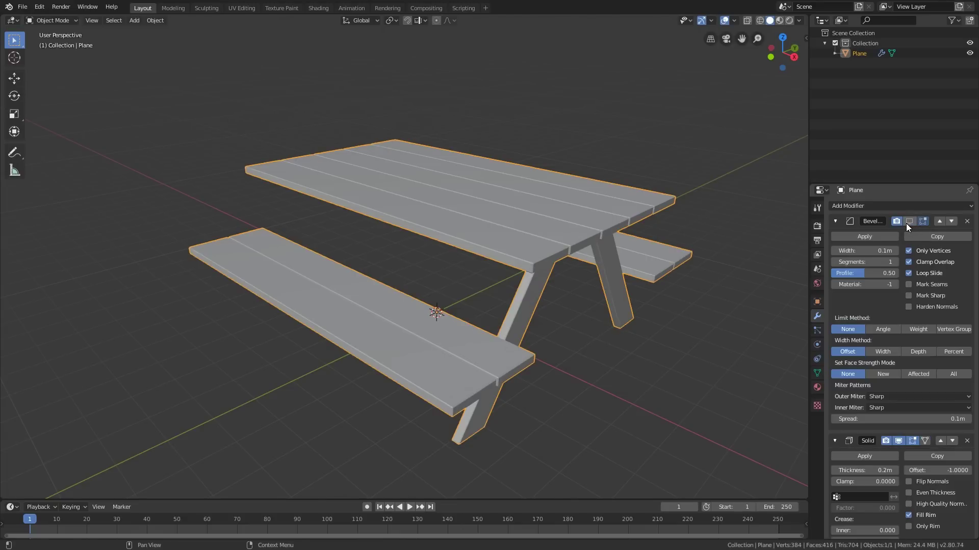
shift+middle_drag(656, 305, 611, 287)
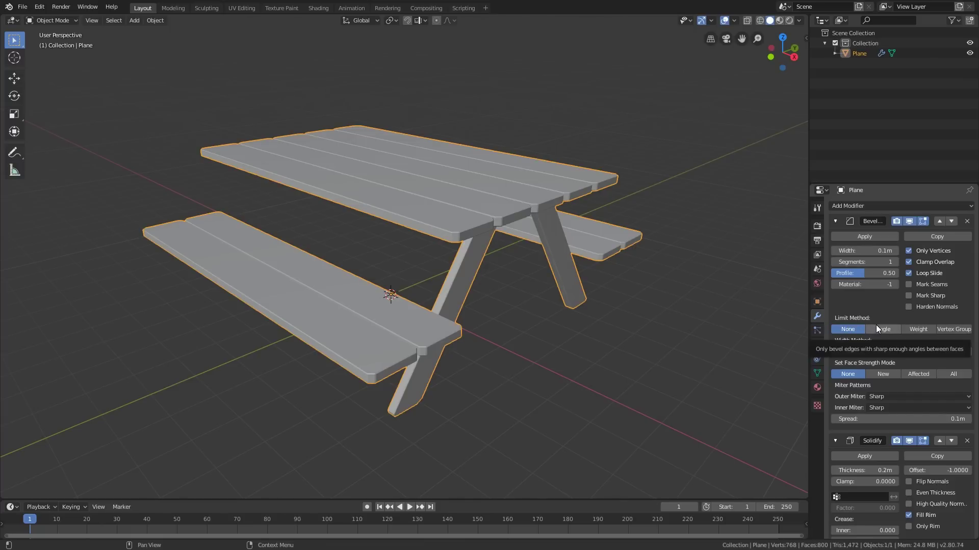
click(911, 329)
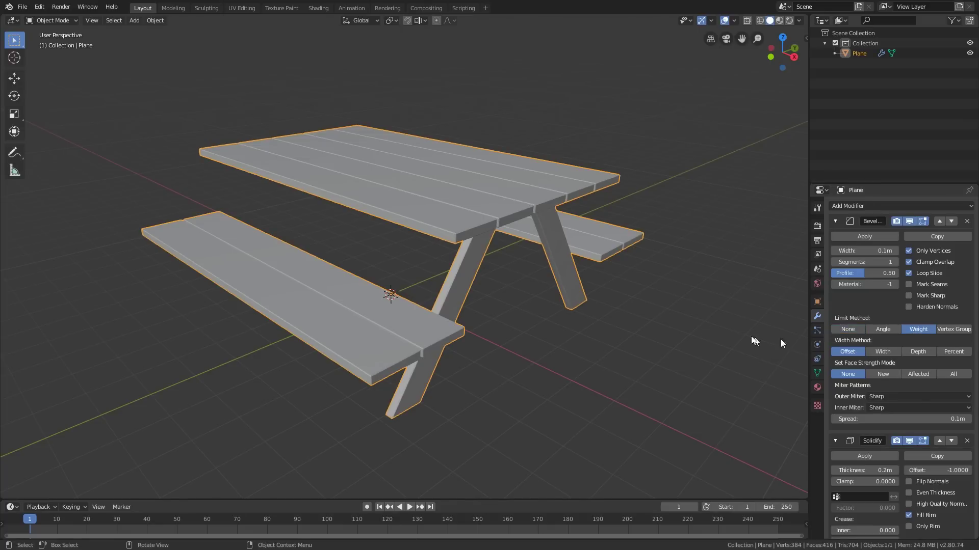
middle_drag(680, 338, 637, 363)
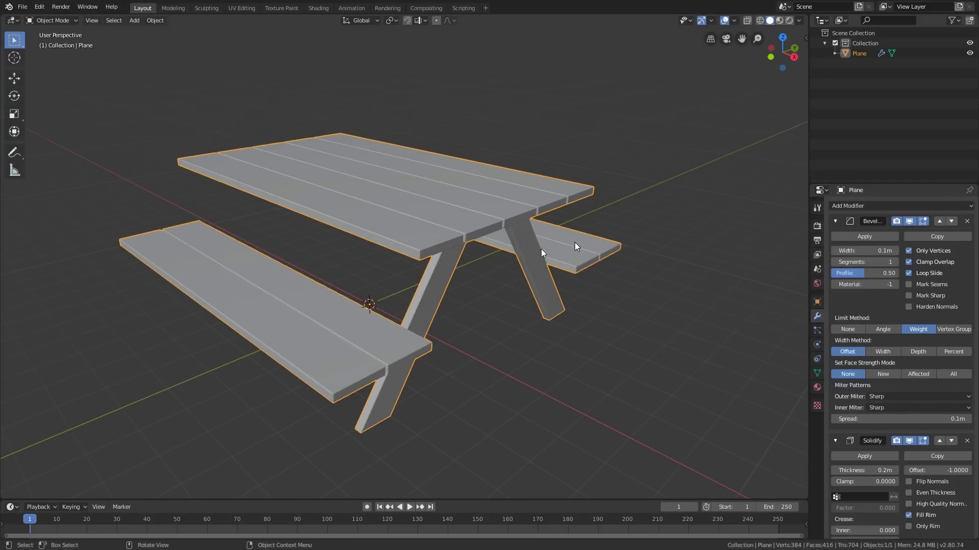
- Select the whole mesh and set the vertices' mean bevel weight to 1.00
key(Tab)
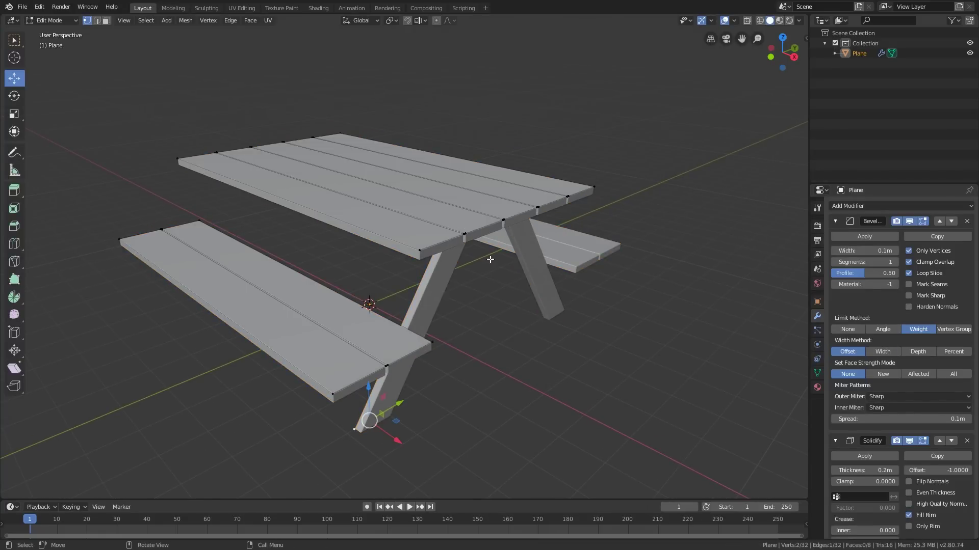
key(a)
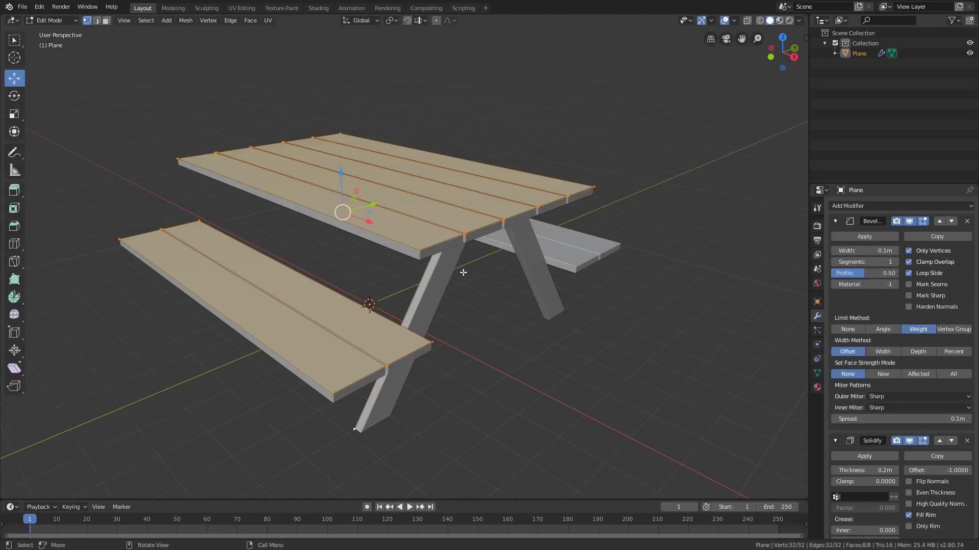
key(n)
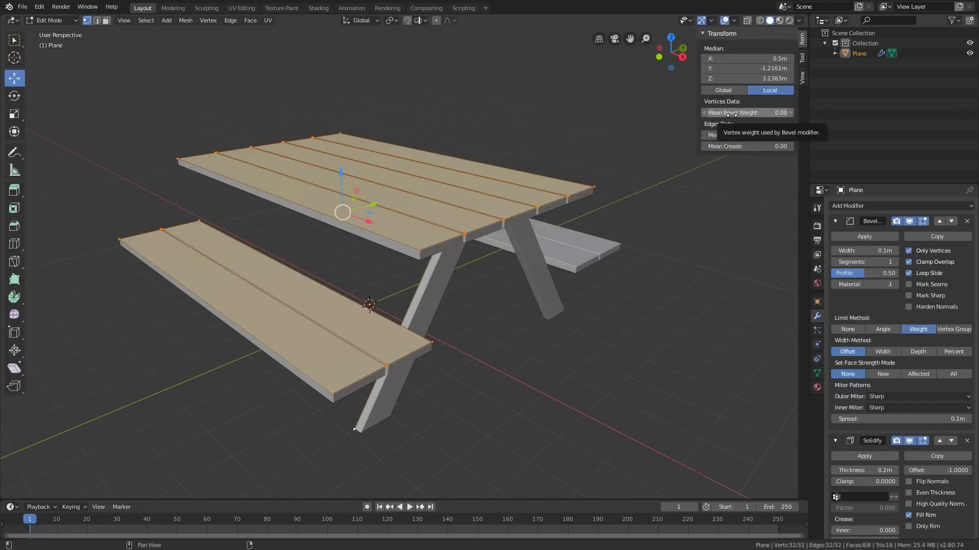
drag(731, 115, 775, 114)
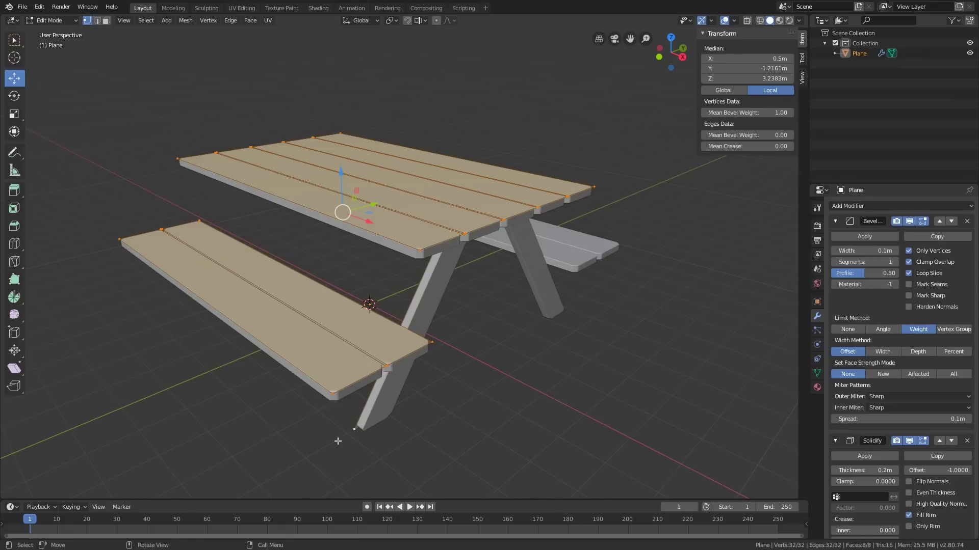
- Select the leg's four corner vertices with X-ray display on and set their mean bevel weight to 0.00
click(354, 430)
mouse_move(398, 416)
middle_down()
mouse_move(453, 221)
mouse_move(449, 202)
middle_up()
scroll(437, 129, up, 1)
key(alt+z)
middle_drag(433, 129, 432, 204)
scroll(432, 208, up, 1)
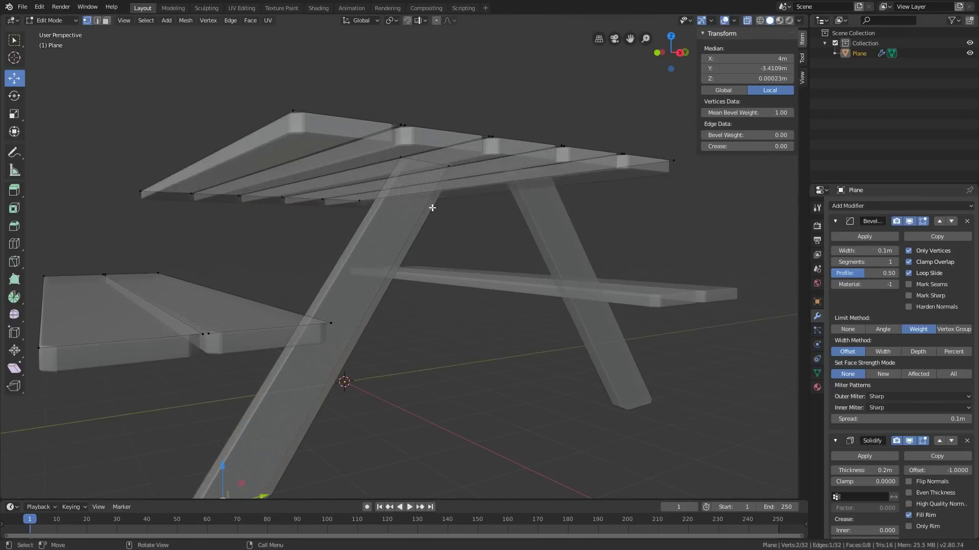
shift+click(393, 158)
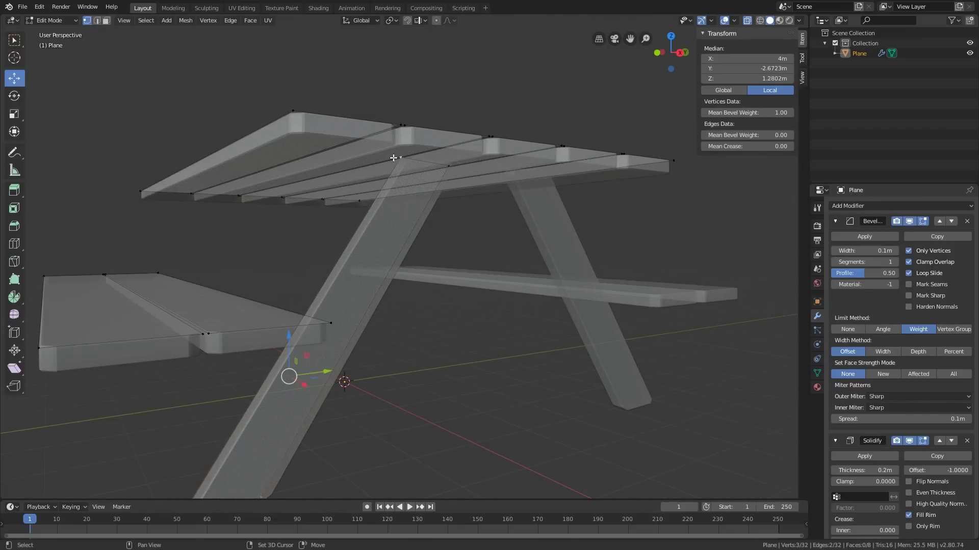
shift+click(449, 163)
scroll(451, 164, down, 1)
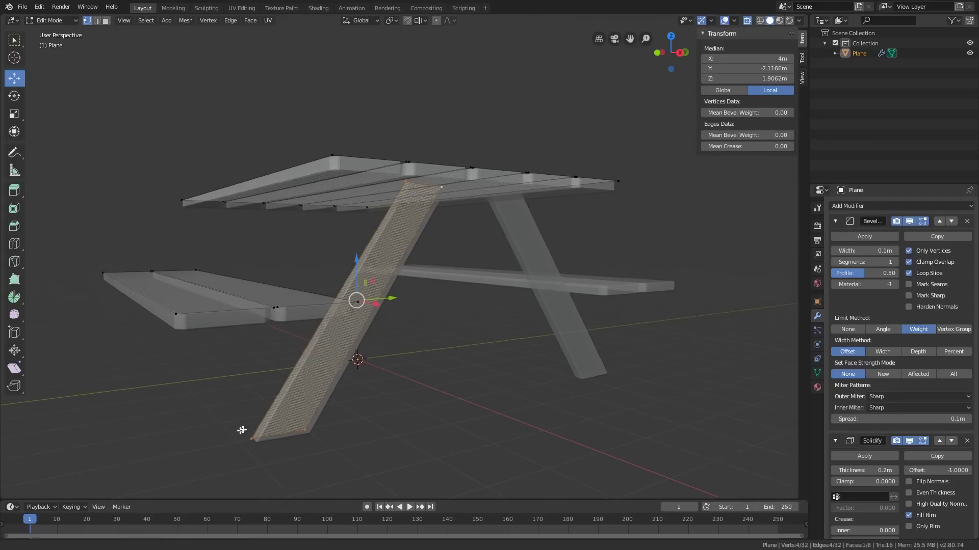
scroll(300, 397, up, 3)
scroll(293, 411, down, 2)
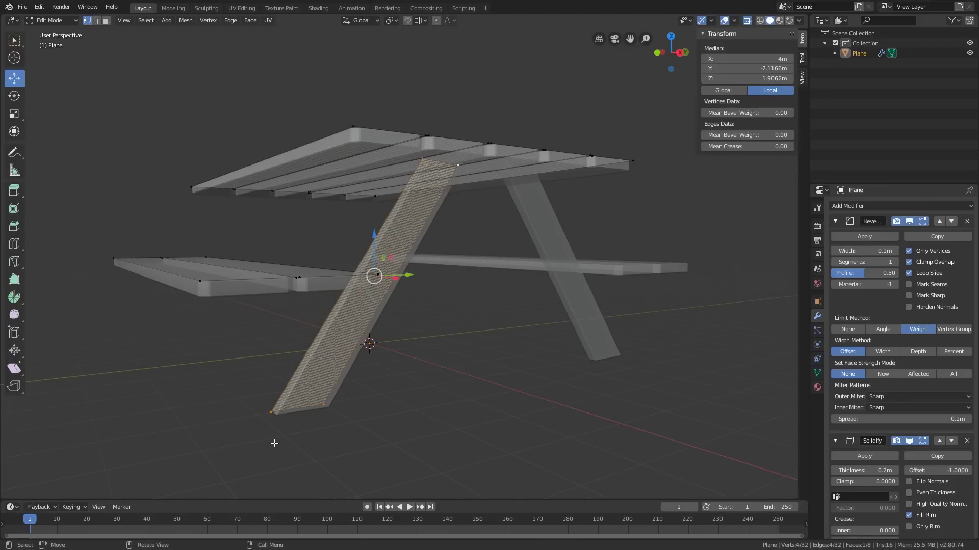
- Select the leg's bottom edge and set its vertices' mean bevel weight to 0.50, keeping the 0.1 m bevel width
key(2)
click(303, 405)
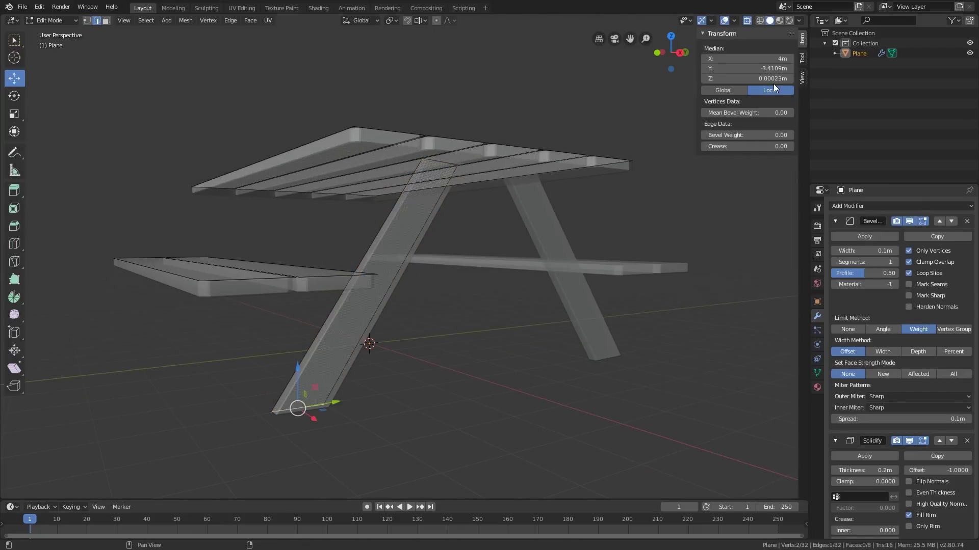
drag(746, 113, 754, 114)
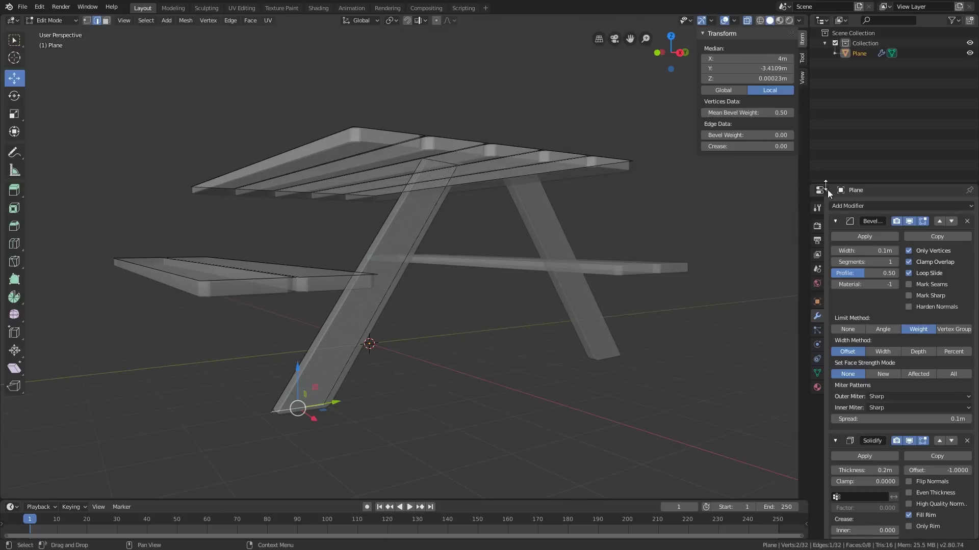
click(873, 250)
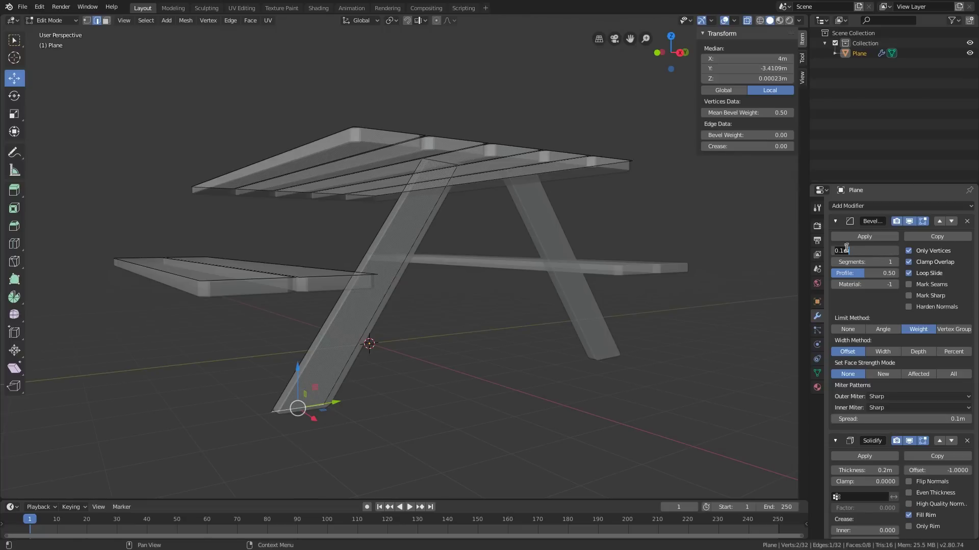
key(Return)
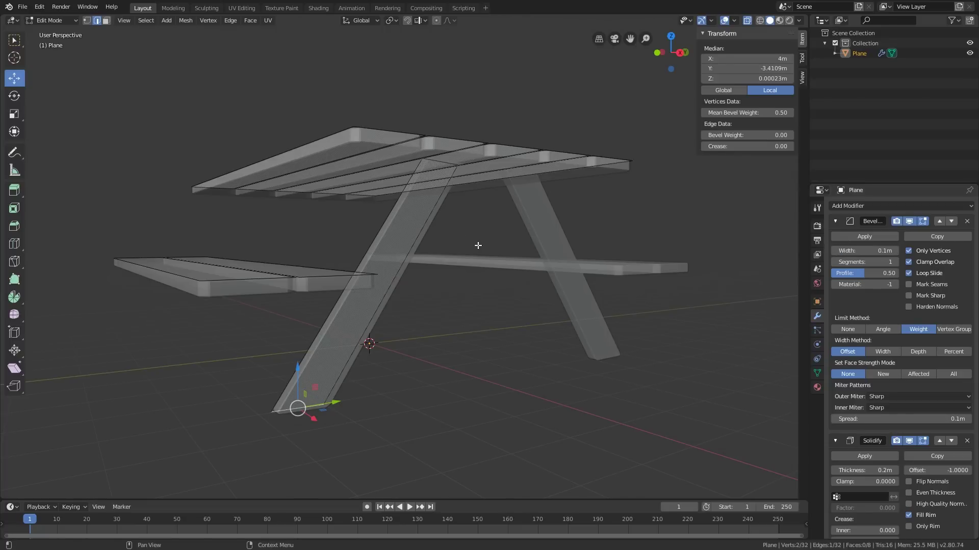
- Check the table's bevels in Object Mode and switch the X-ray display off in Edit Mode
middle_drag(478, 246, 450, 274)
key(Tab)
scroll(503, 276, down, 2)
key(Tab)
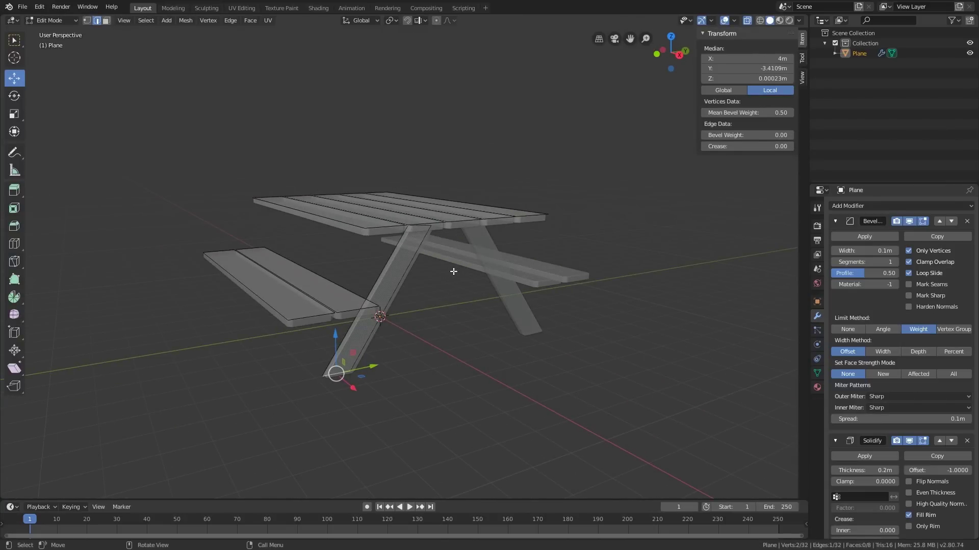
middle_drag(453, 272, 436, 281)
key(alt+z)
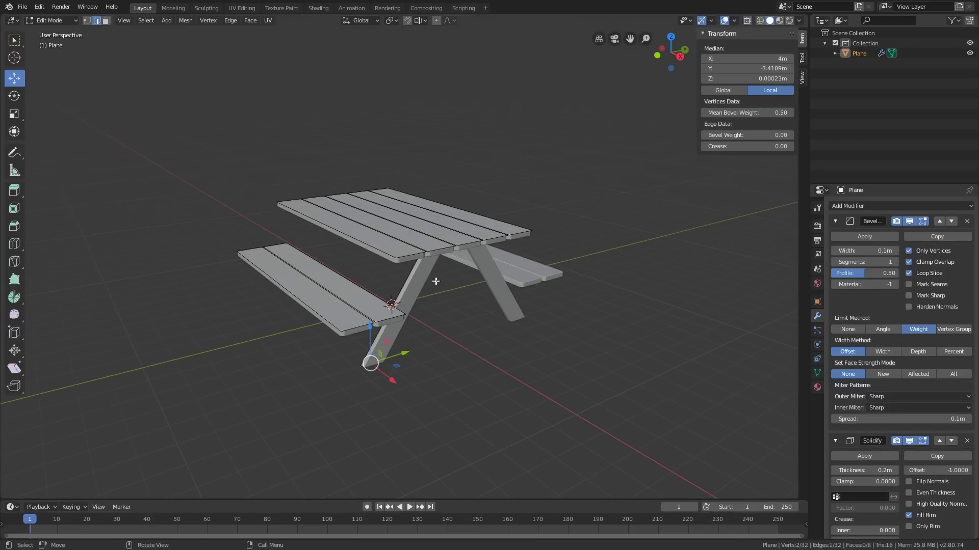
scroll(423, 284, up, 2)
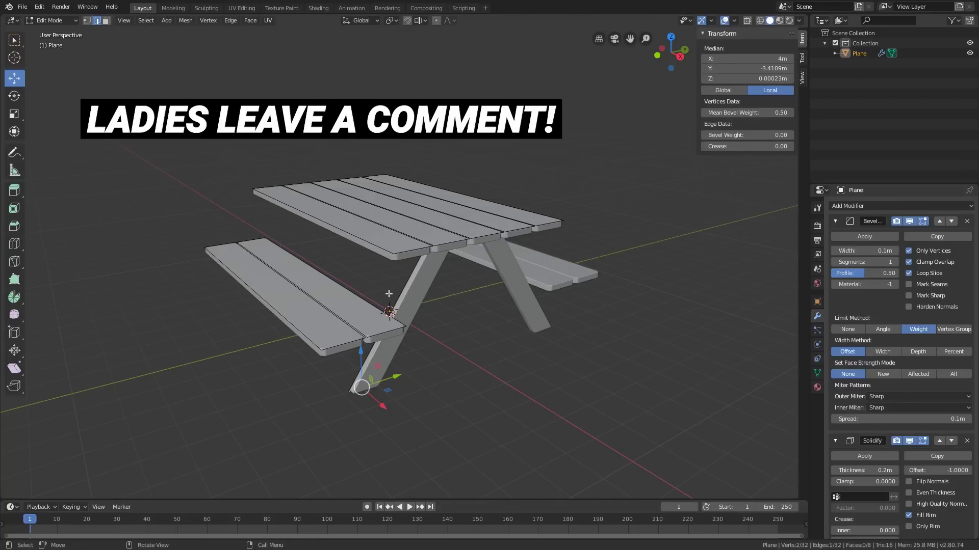
- Enable the X axis in the Mirror modifier to copy the legs to the table's other end, and test-move the leg face
key(alt+a)
click(406, 291)
middle_drag(407, 294, 336, 352)
scroll(428, 283, up, 1)
scroll(429, 278, up, 2)
middle_drag(619, 256, 797, 265)
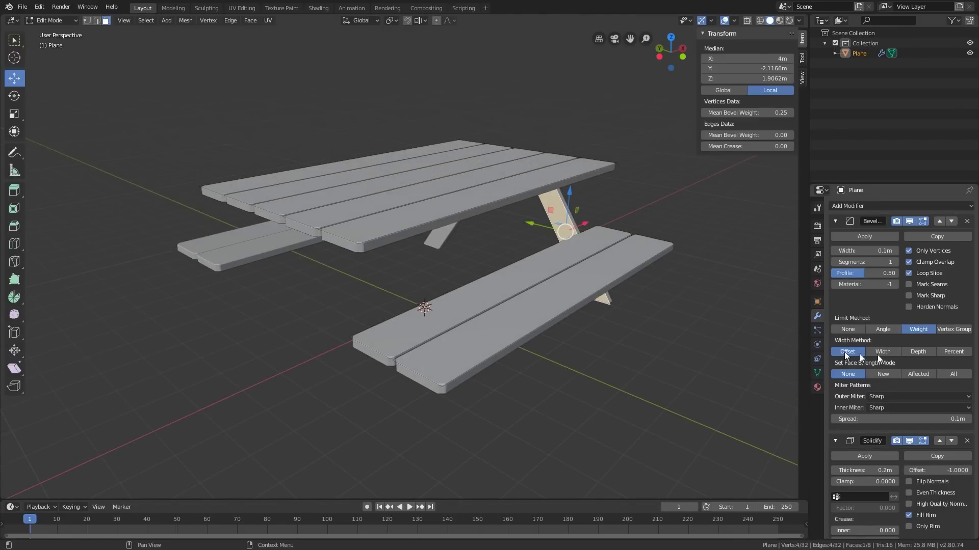
scroll(938, 367, down, 10)
scroll(919, 371, down, 10)
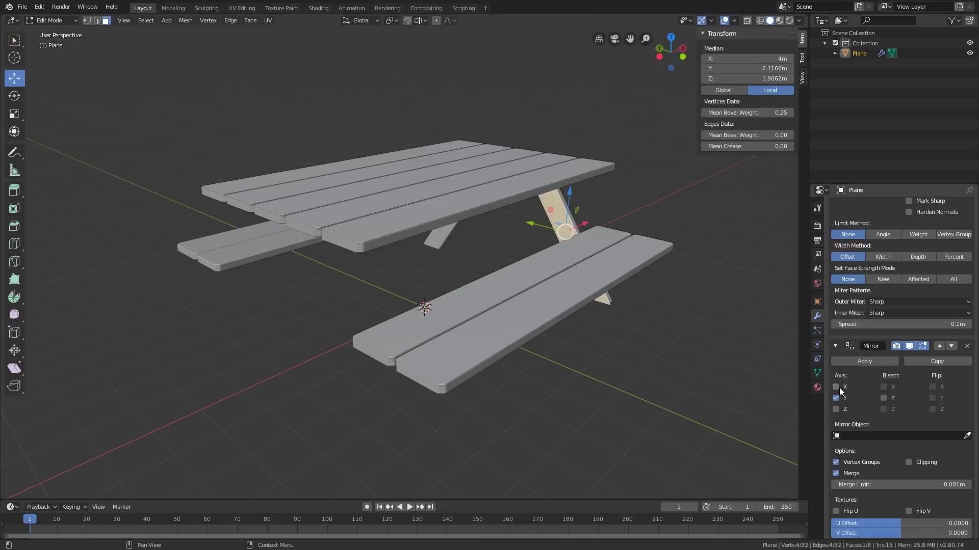
click(839, 387)
middle_drag(432, 313, 294, 309)
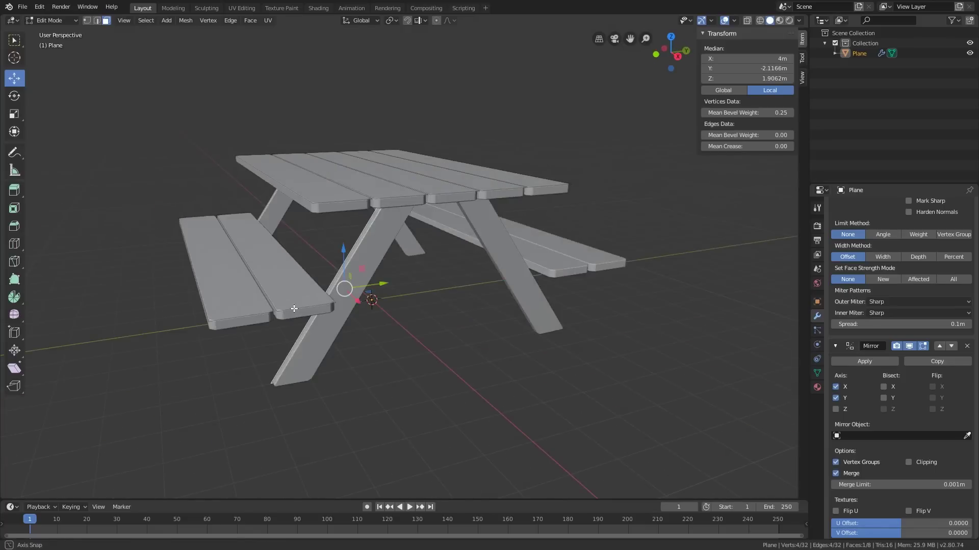
key(g)
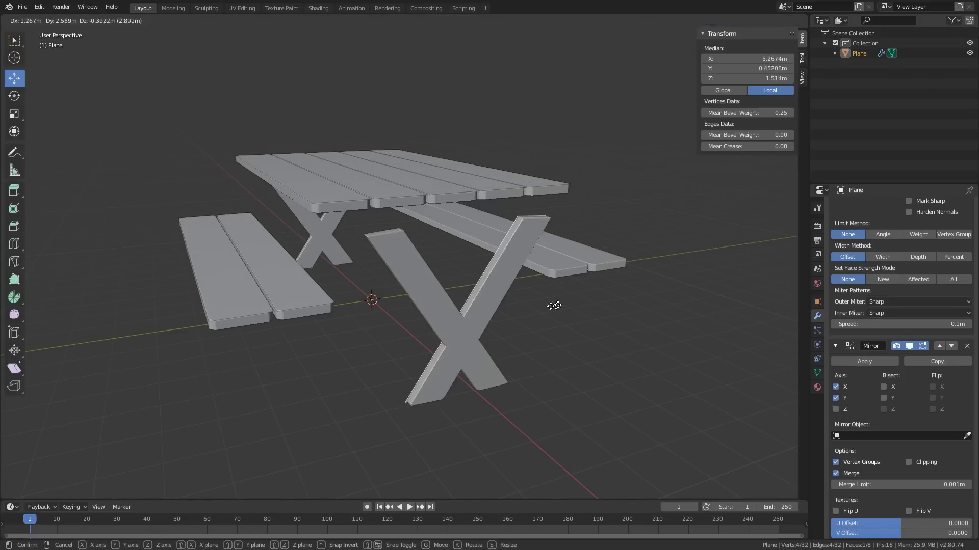
key(Escape)
- Select the top faces of one bench's two planks and inspect the mirrored table in Edit and Object Mode from several angles
middle_drag(540, 285, 417, 328)
click(417, 329)
shift+click(415, 294)
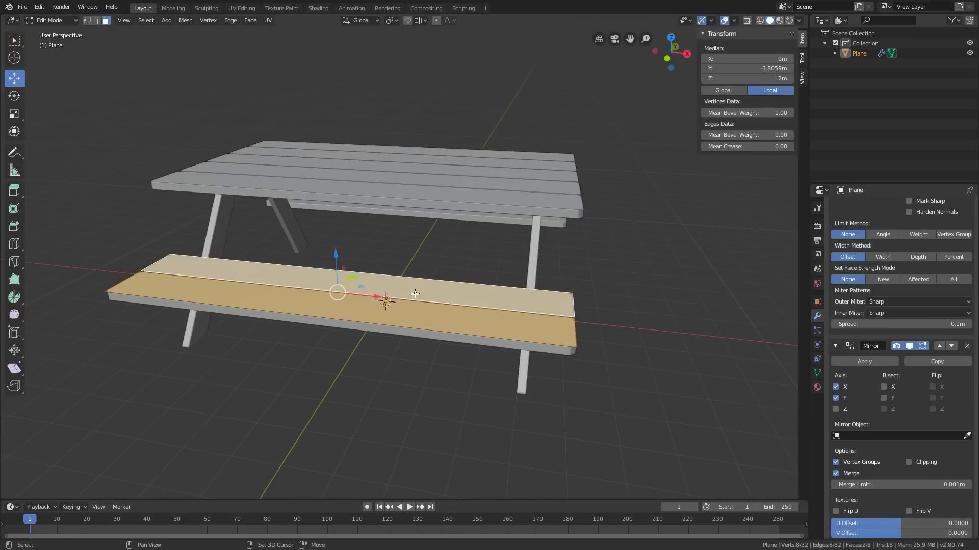
middle_drag(426, 333, 402, 326)
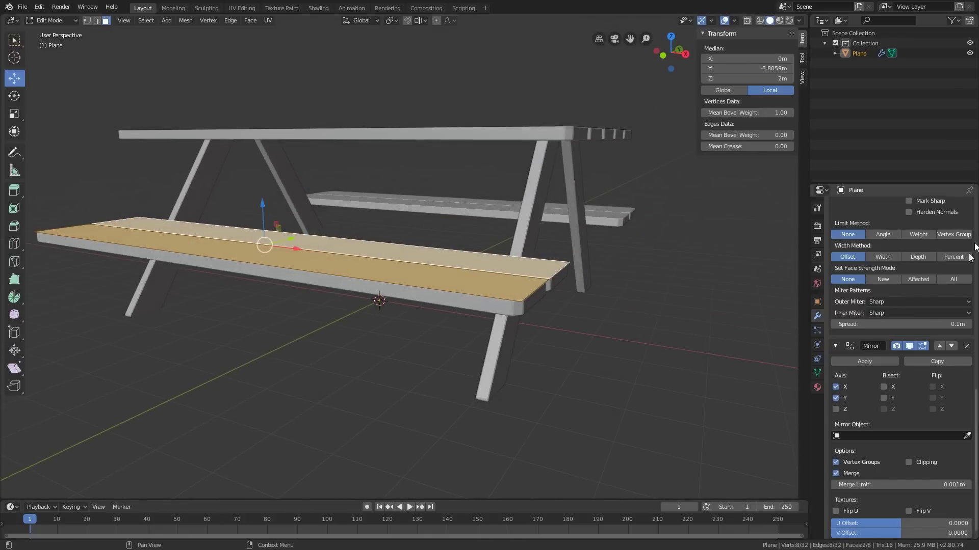
middle_drag(404, 393, 421, 383)
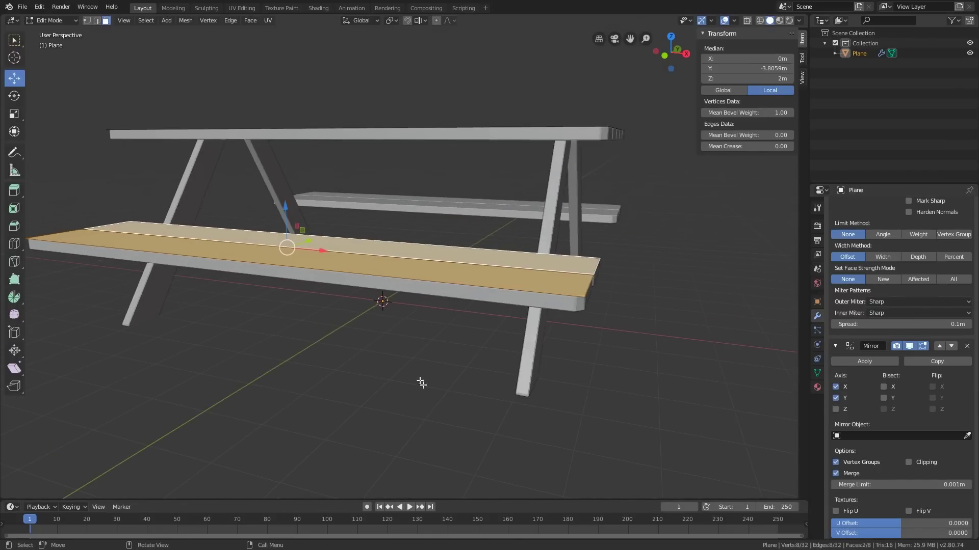
key(Tab)
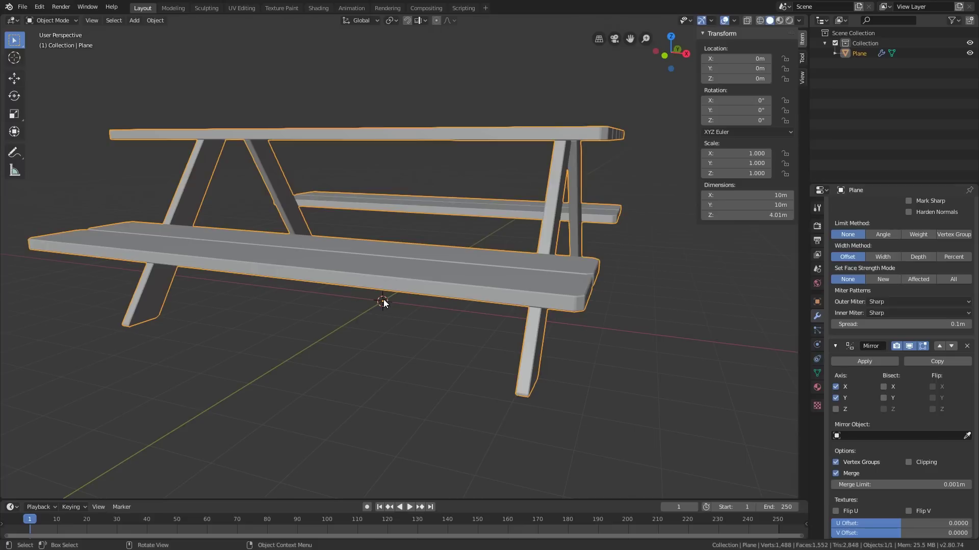
middle_drag(384, 299, 403, 304)
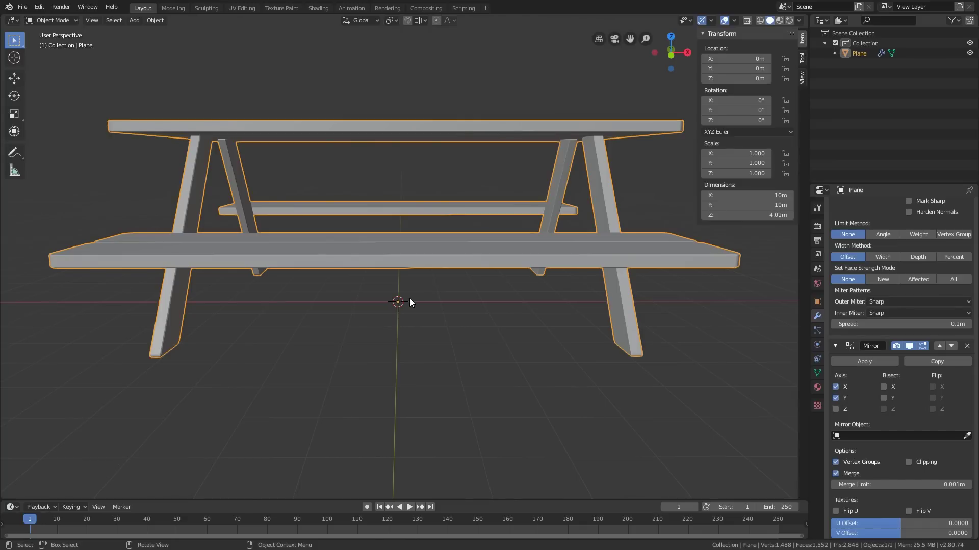
middle_drag(450, 259, 433, 358)
key(Tab)
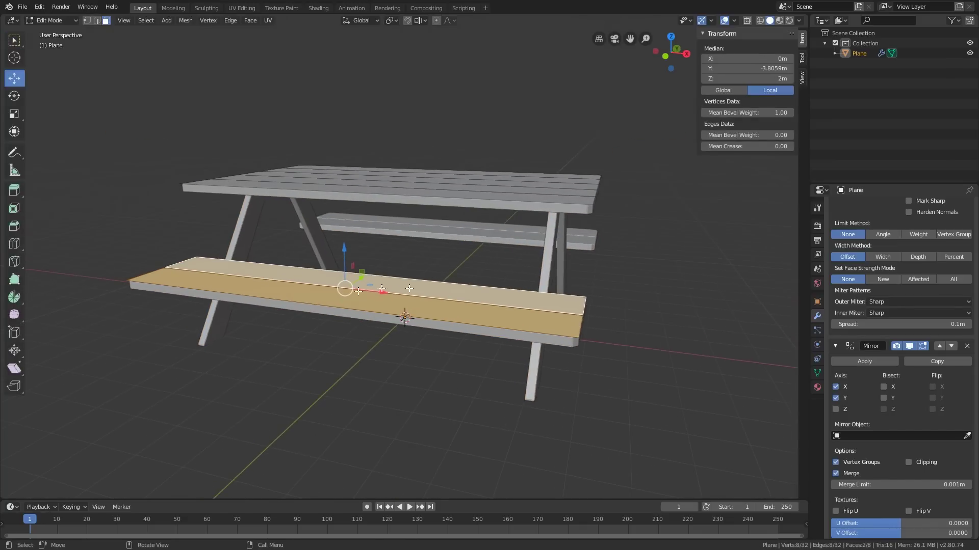
middle_drag(409, 289, 465, 332)
middle_drag(277, 325, 350, 307)
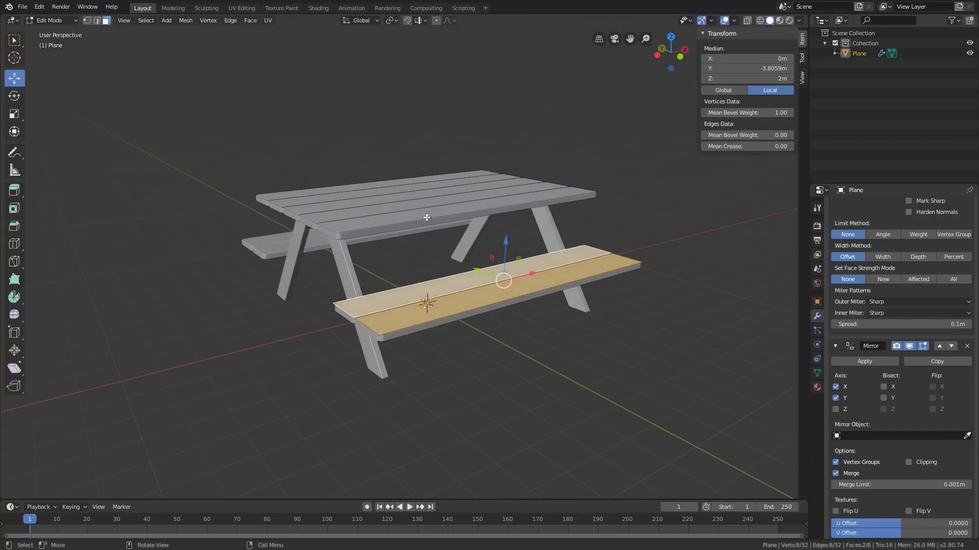
shift+middle_drag(435, 219, 456, 224)
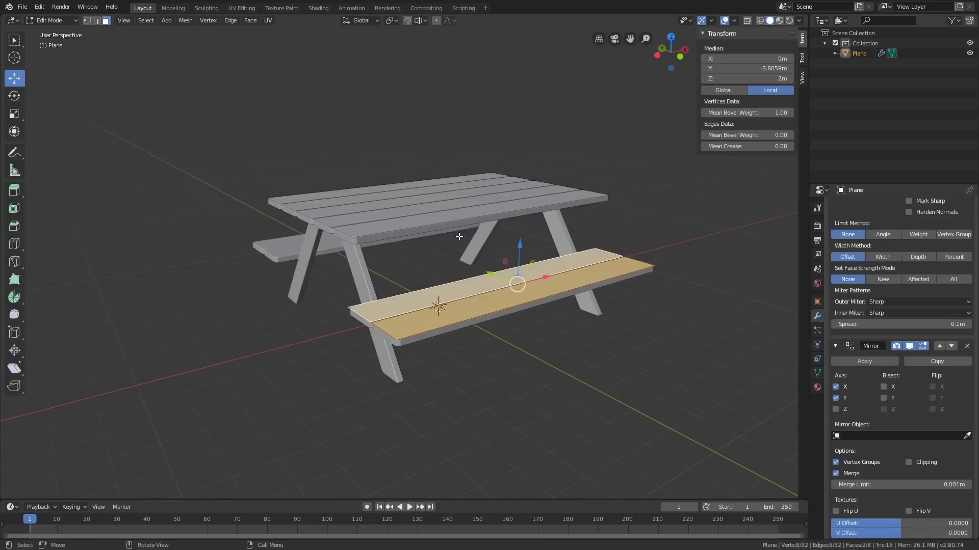
- Clear the selection and circle-select the plank vertices at the negative X end of the tabletop and bench
key(1)
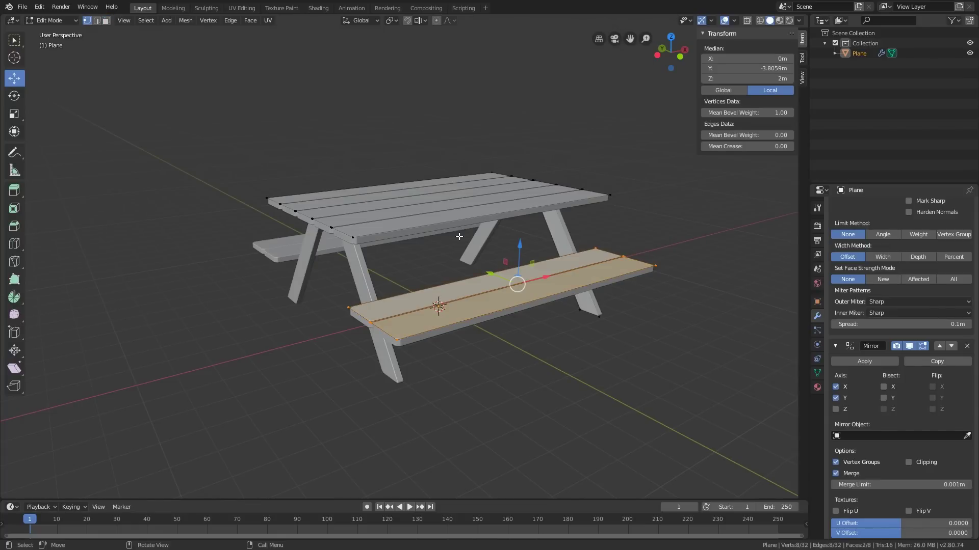
key(alt+a)
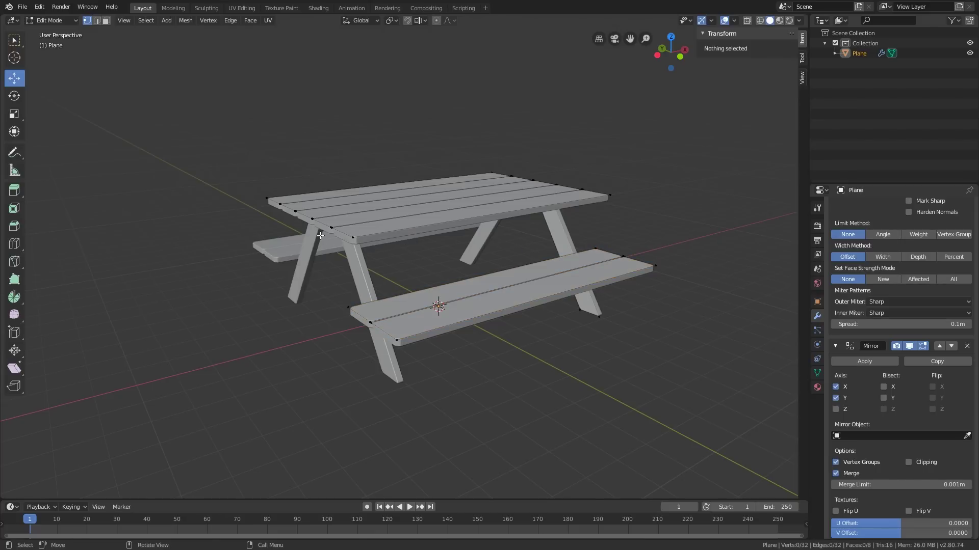
key(c)
mouse_move(260, 200)
mouse_down()
mouse_move(363, 250)
mouse_move(378, 318)
mouse_move(352, 314)
mouse_move(439, 353)
mouse_up()
key(Escape)
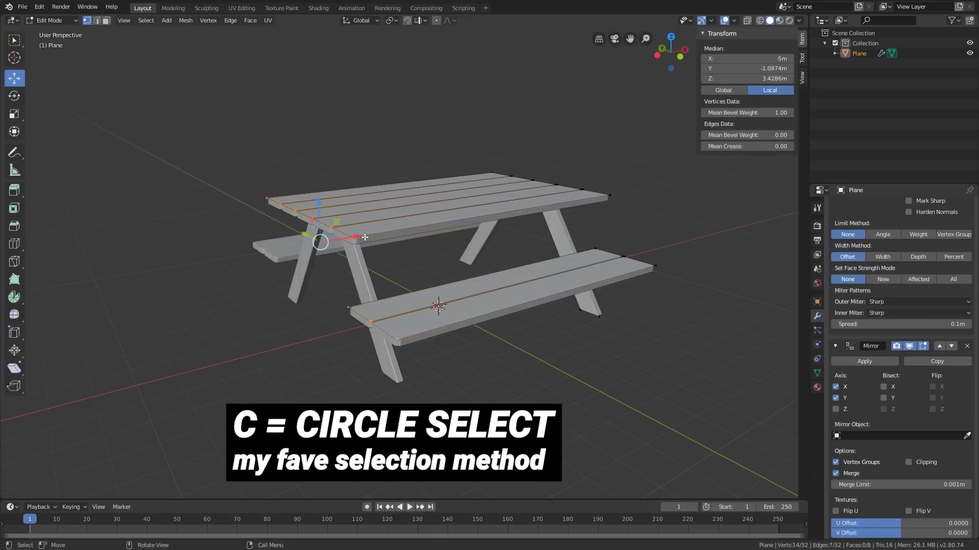
- Enable Clipping in the Mirror modifier and move the selected plank-end vertices along X to the centre line at 0 m
drag(365, 237, 505, 191)
middle_drag(476, 212, 411, 191)
scroll(952, 339, down, 1)
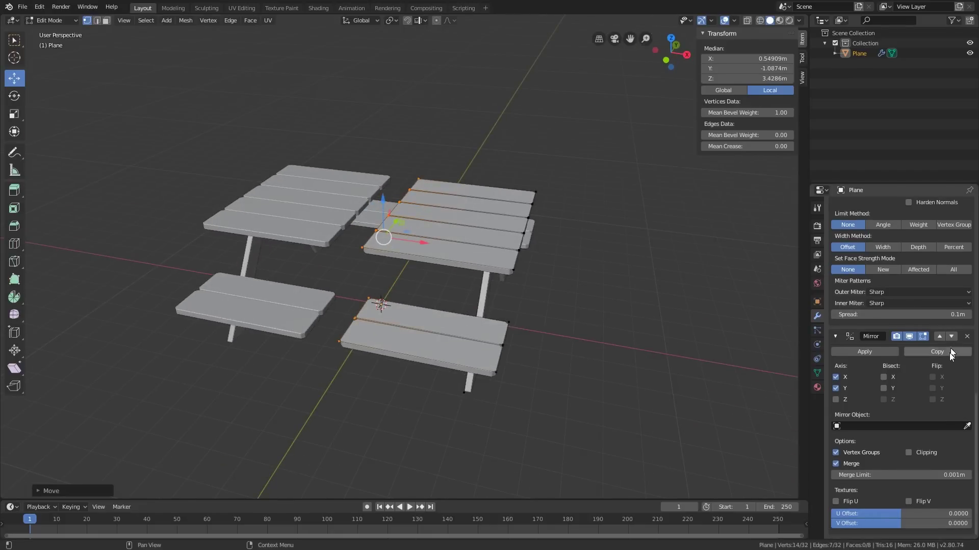
click(908, 453)
middle_drag(434, 258, 454, 255)
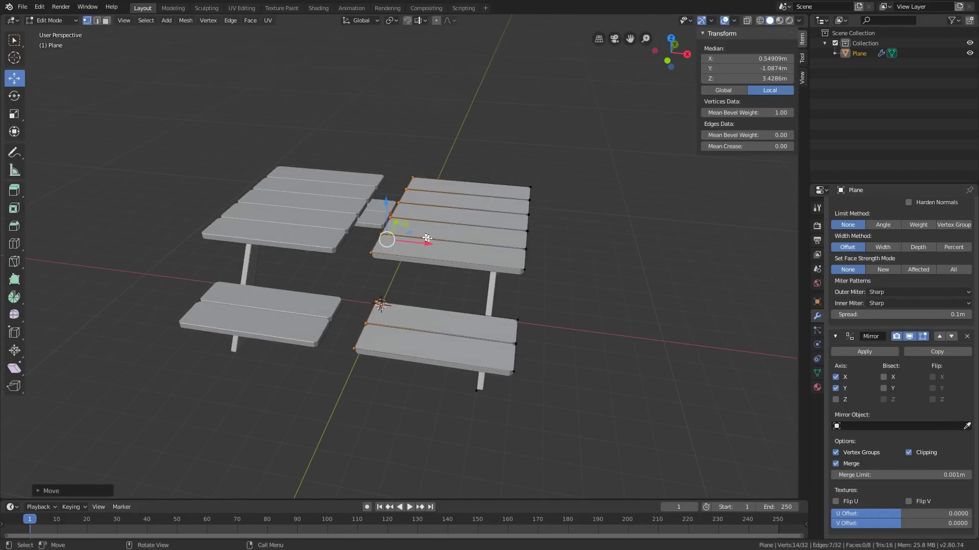
drag(424, 242, 368, 245)
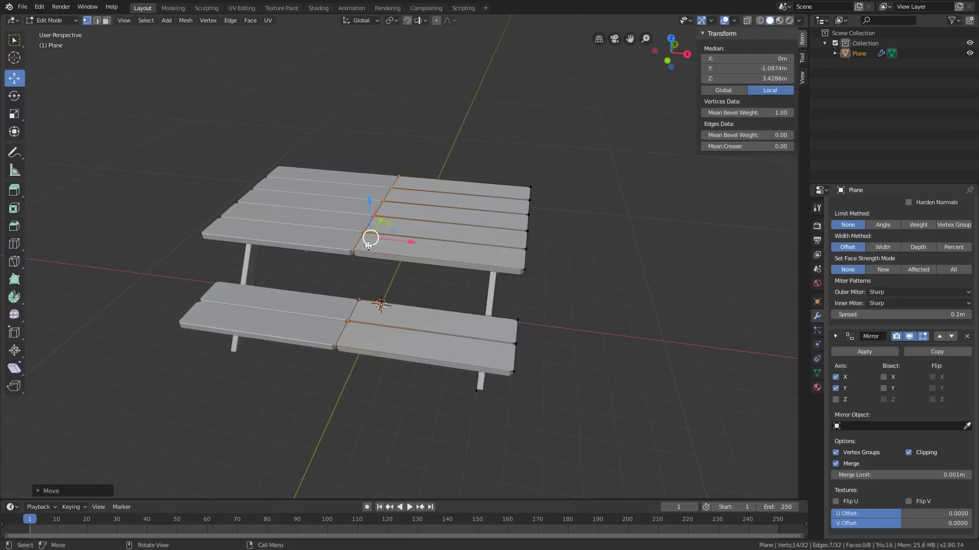
- Try to move the clipped centre vertices away along the X axis
middle_drag(402, 262, 423, 254)
key(g)
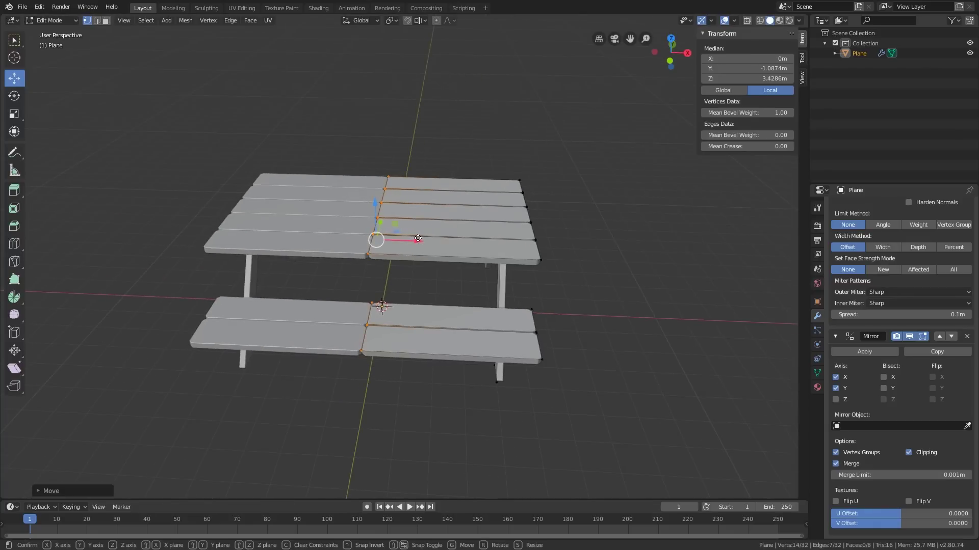
key(x)
click(583, 231)
- Examine the beveled seam across the table's middle in Object Mode and review the settings of the stacked modifiers
middle_drag(538, 248, 576, 275)
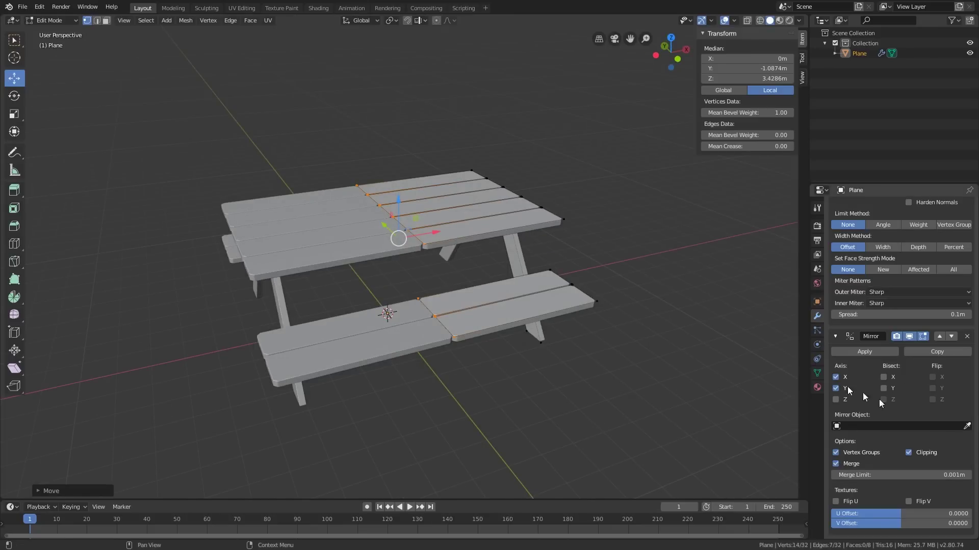
middle_drag(545, 220, 362, 301)
key(Tab)
scroll(362, 298, up, 2)
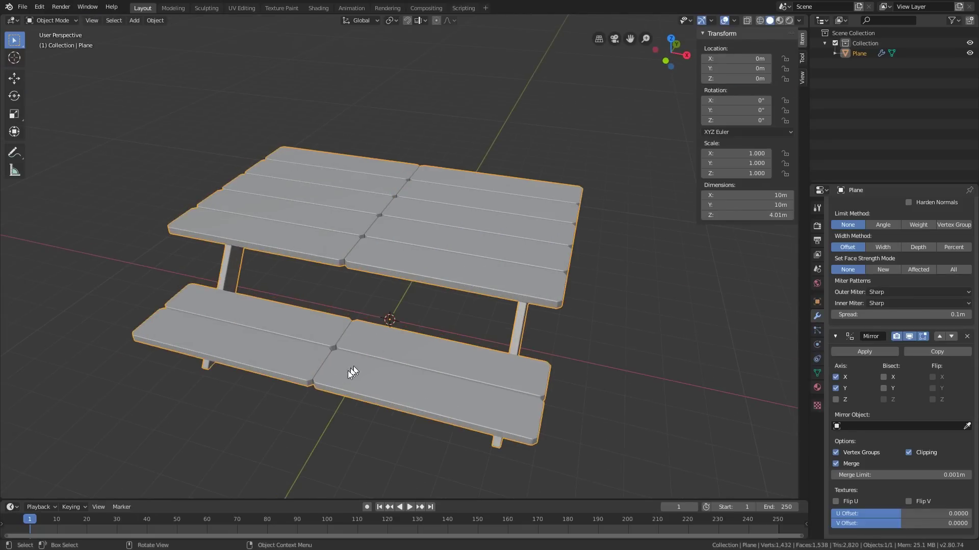
middle_drag(320, 251, 333, 223)
middle_drag(399, 197, 412, 251)
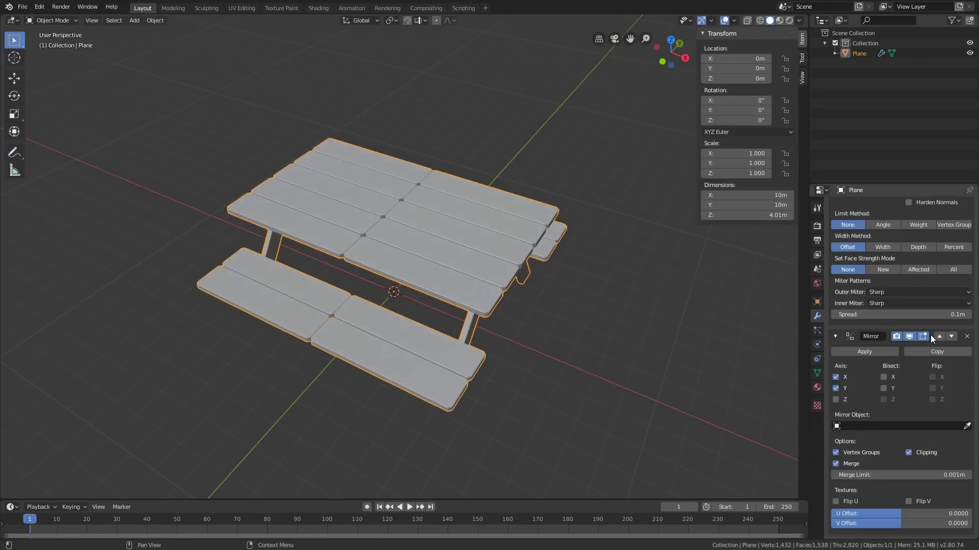
scroll(923, 350, up, 15)
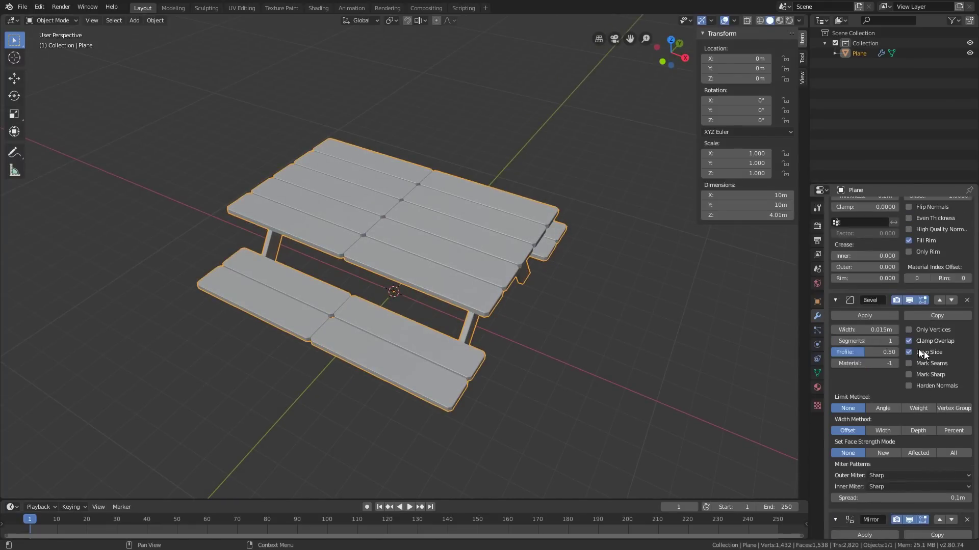
scroll(924, 351, up, 3)
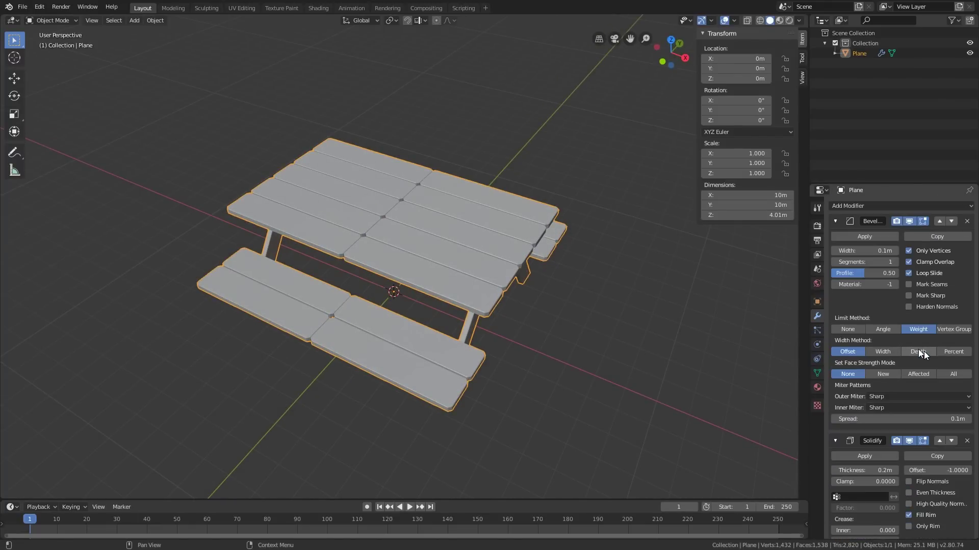
scroll(923, 351, down, 15)
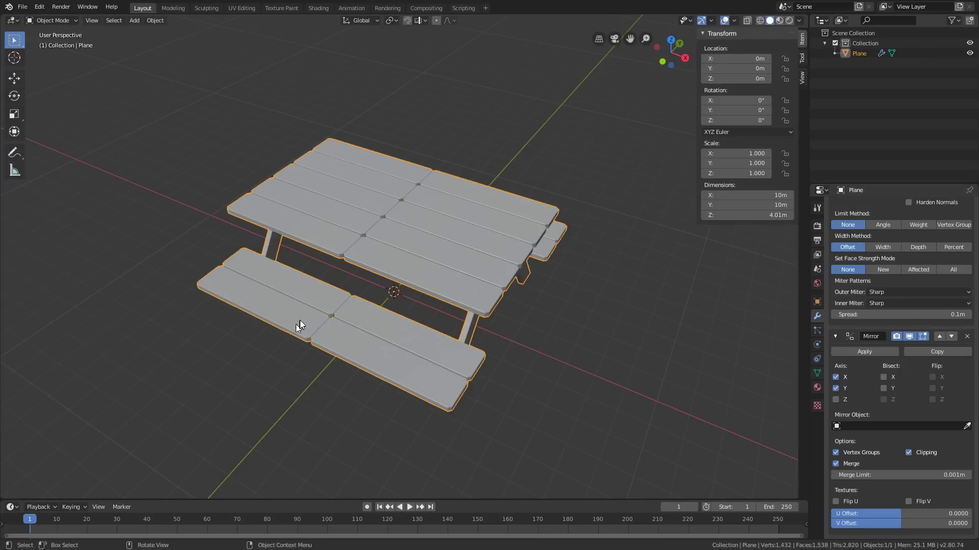
- Move the Mirror modifier to the top of the stack, above the Bevel and Solidify modifiers, and collapse all modifier panels
click(938, 340)
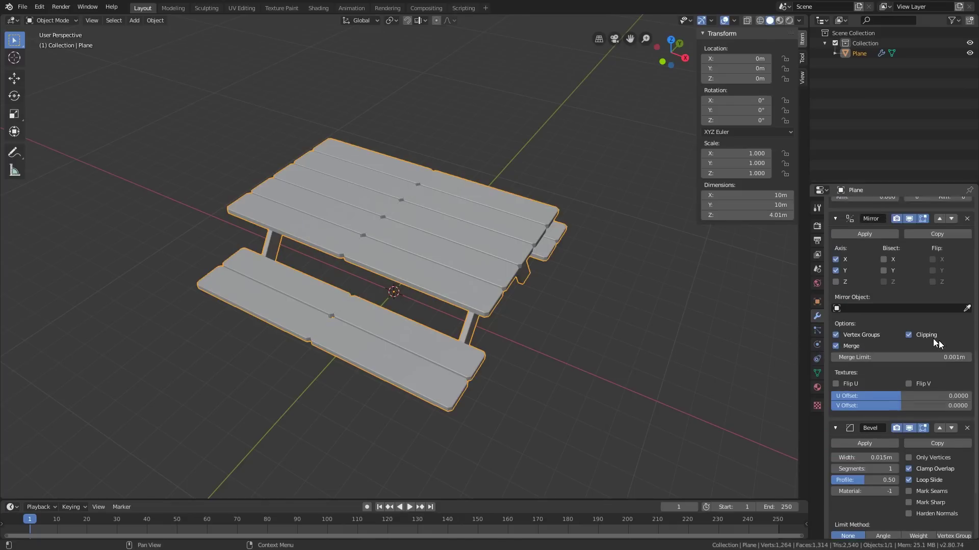
click(939, 321)
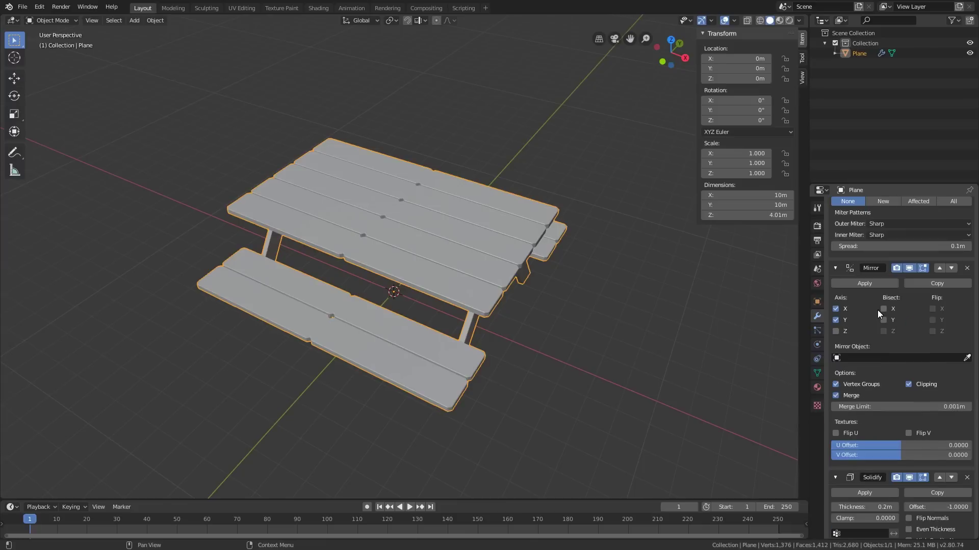
click(834, 330)
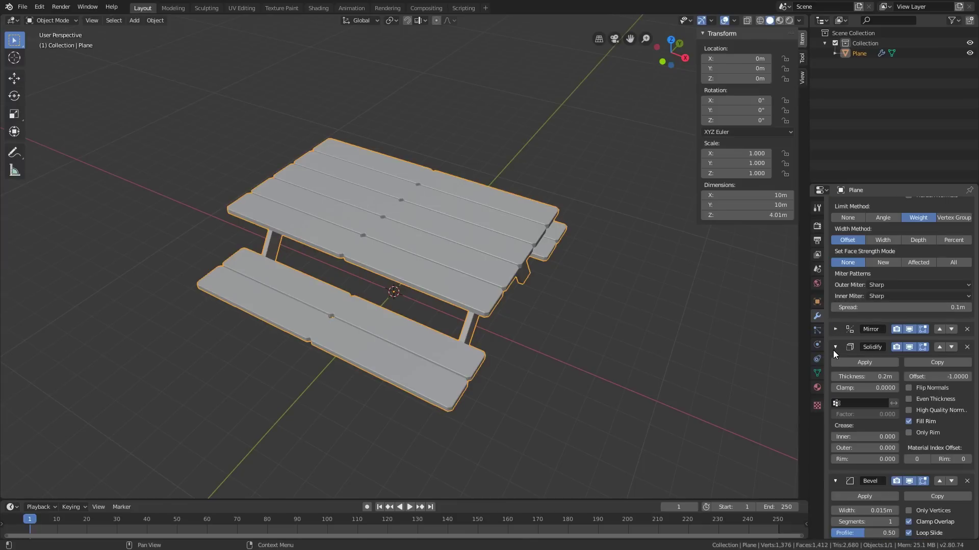
click(835, 349)
click(834, 360)
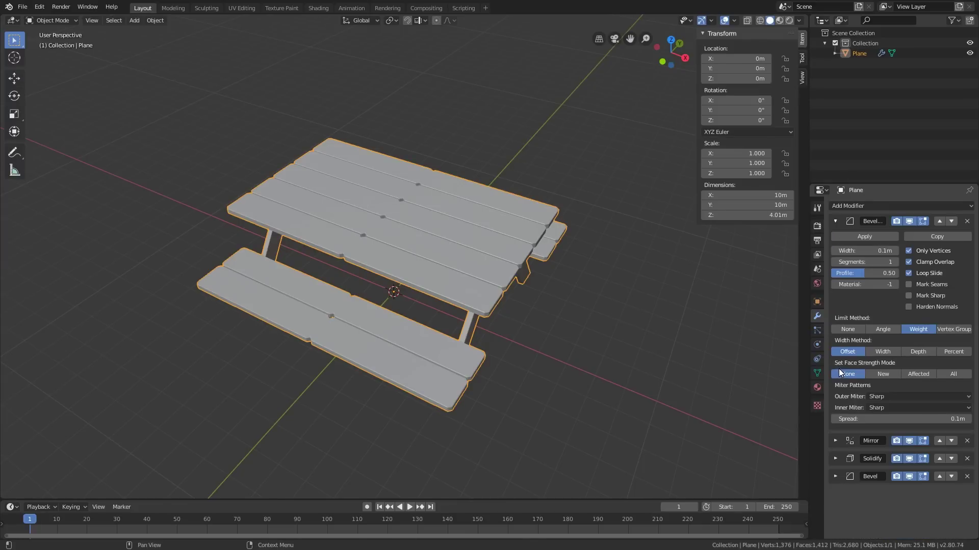
click(940, 441)
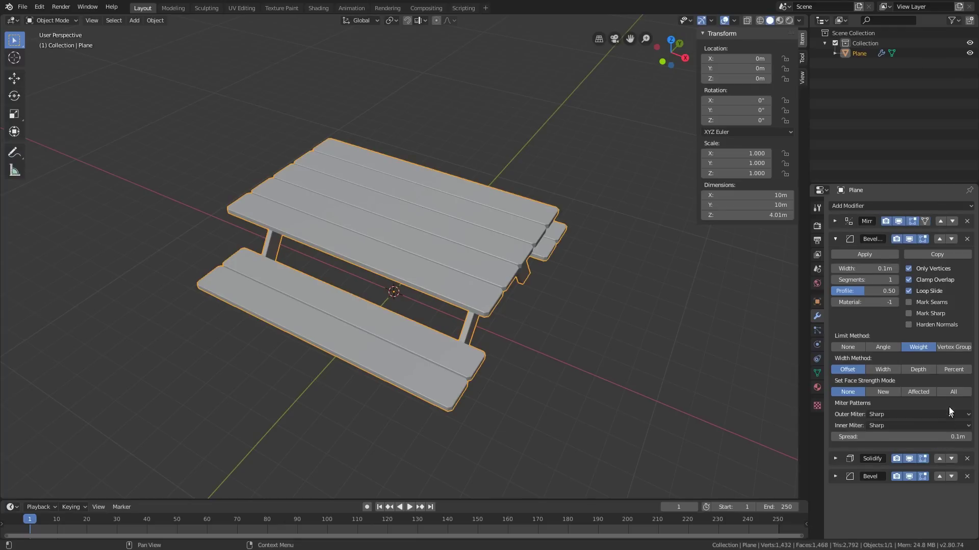
click(829, 240)
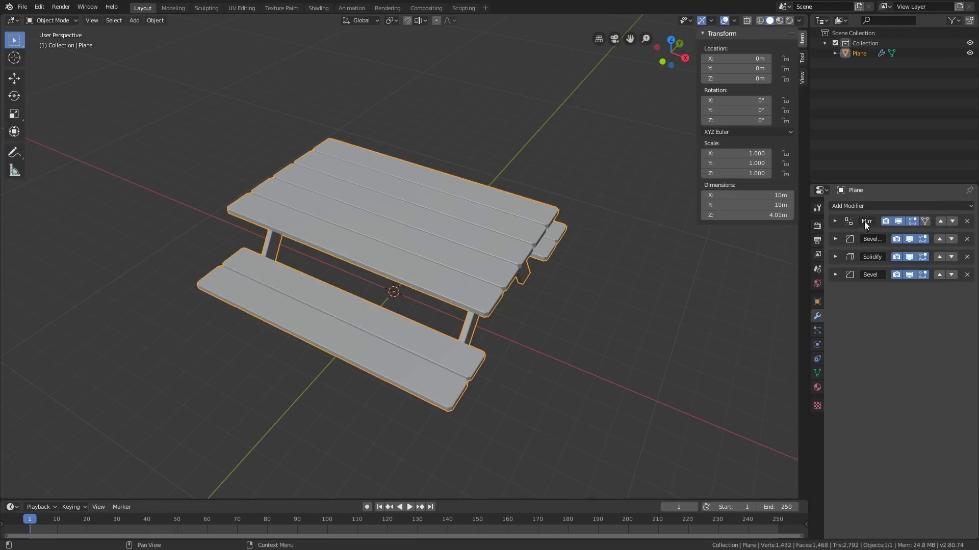
- Cut a lengthwise edge loop through the tabletop's middle plank at Y 0 m in Edit Mode
middle_drag(552, 275, 502, 243)
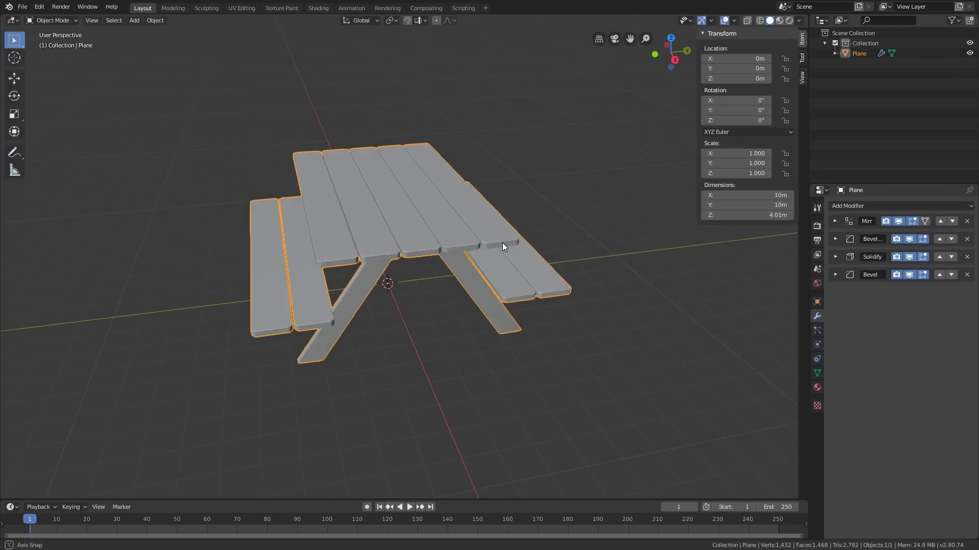
key(Tab)
middle_drag(417, 241, 399, 280)
key(ctrl+r)
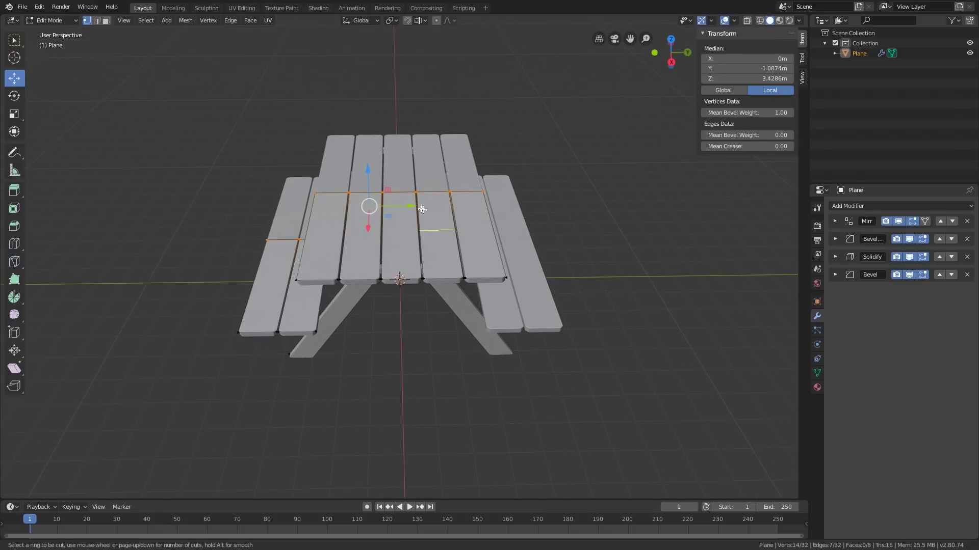
click(411, 296)
click(426, 294)
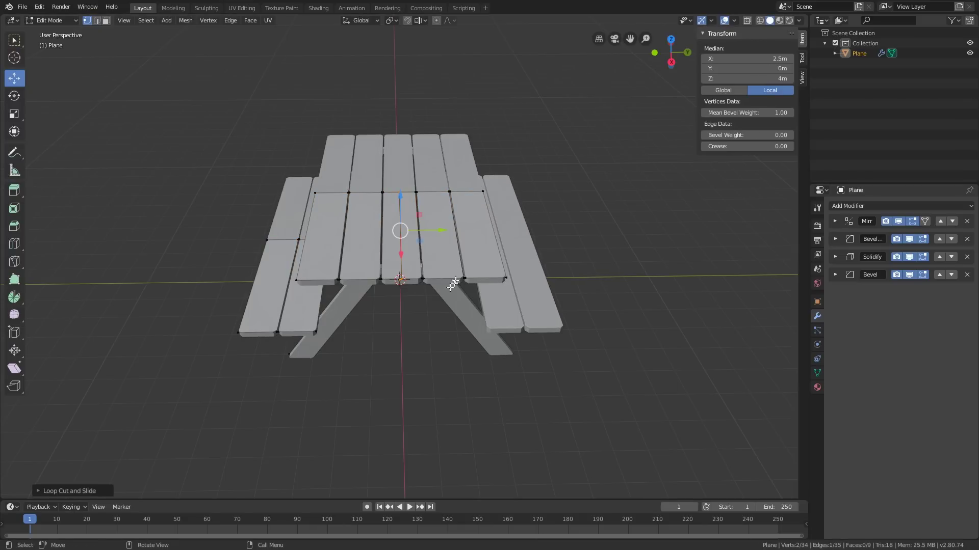
- Circle-select the tabletop vertices on the positive Y side of the centre cut and delete them
key(alt+a)
drag(445, 189, 453, 204)
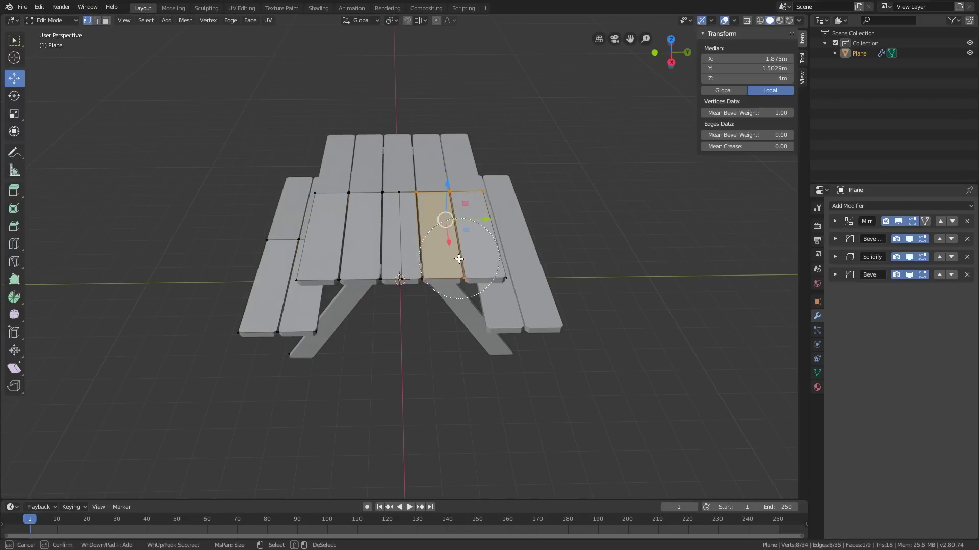
key(Escape)
key(x)
click(586, 255)
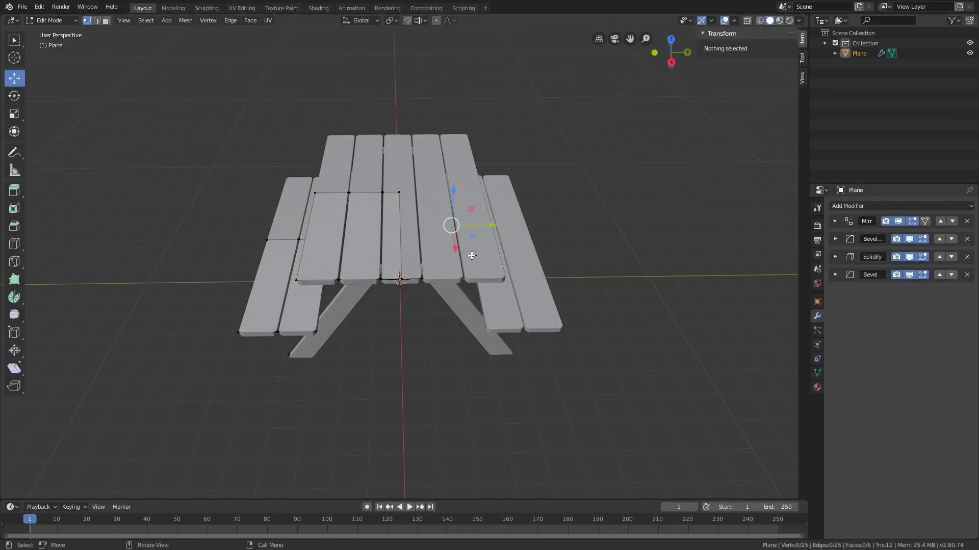
- Try moving the end vertex of the middle tabletop plank on the centre line to test the mirror clipping
middle_drag(470, 255, 514, 269)
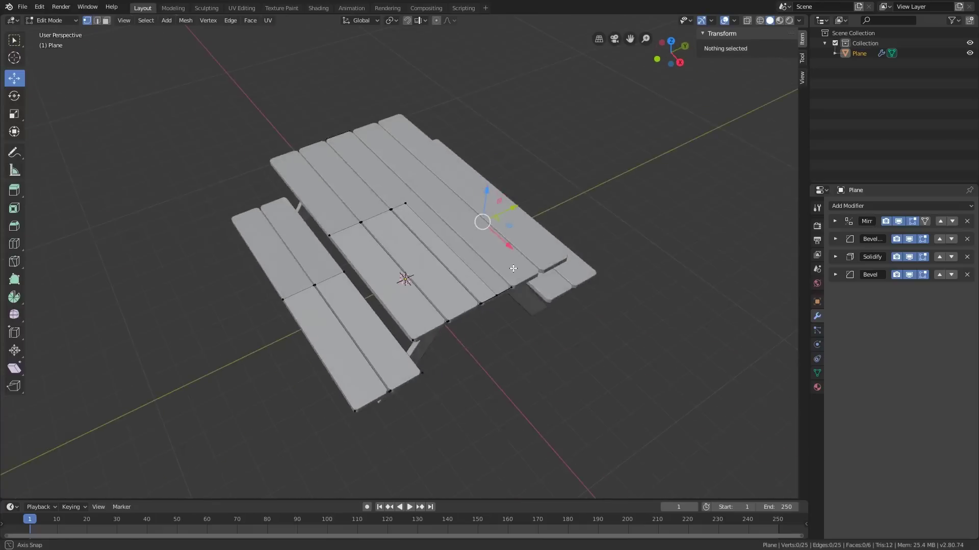
key(Tab)
middle_drag(490, 309, 435, 286)
key(Tab)
scroll(441, 250, up, 4)
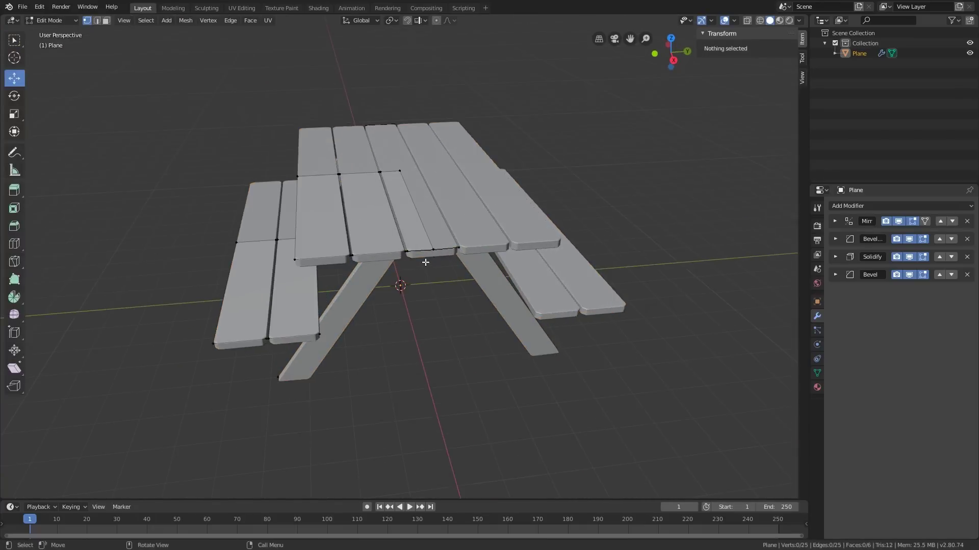
click(456, 243)
key(g)
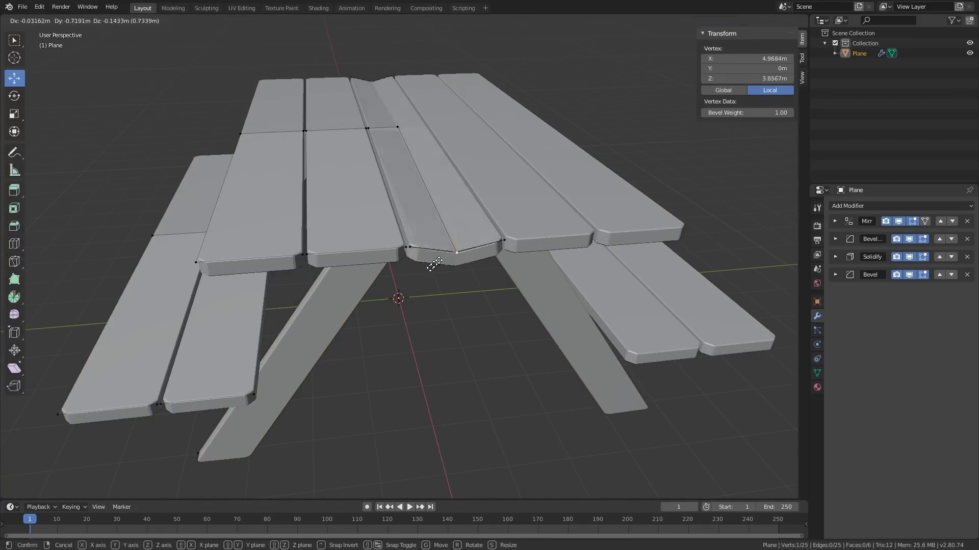
right_click(482, 292)
- Delete the stray leftover vertex at the end of the middle tabletop plank, at X 5 m, Y 0.57646 m
key(Tab)
scroll(471, 288, down, 1)
middle_drag(473, 288, 519, 328)
scroll(519, 328, up, 1)
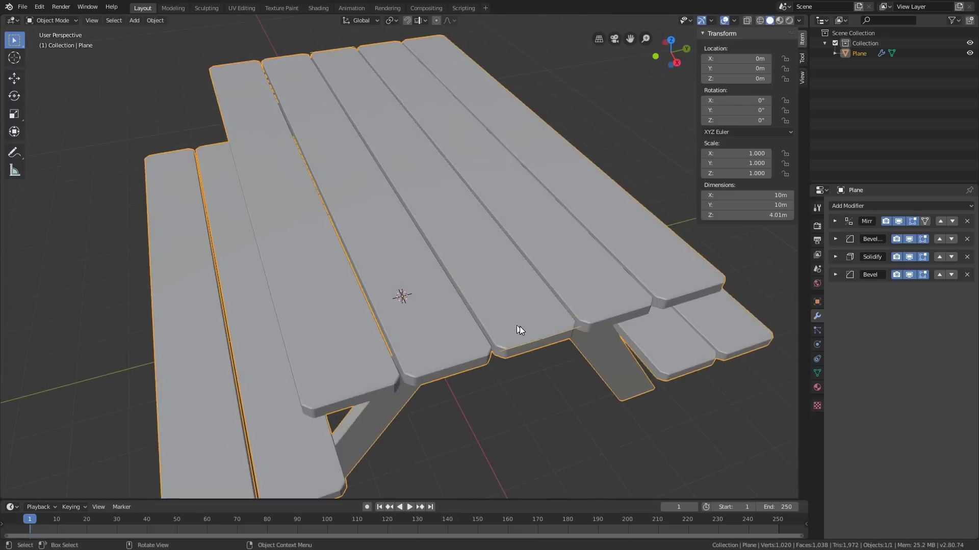
key(alt+a)
click(540, 337)
key(Tab)
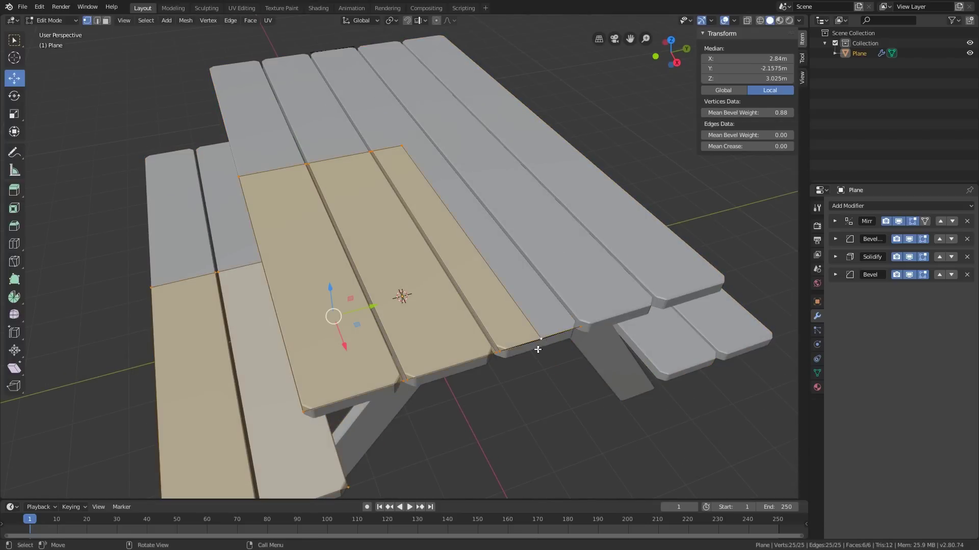
key(alt+a)
right_click(563, 329)
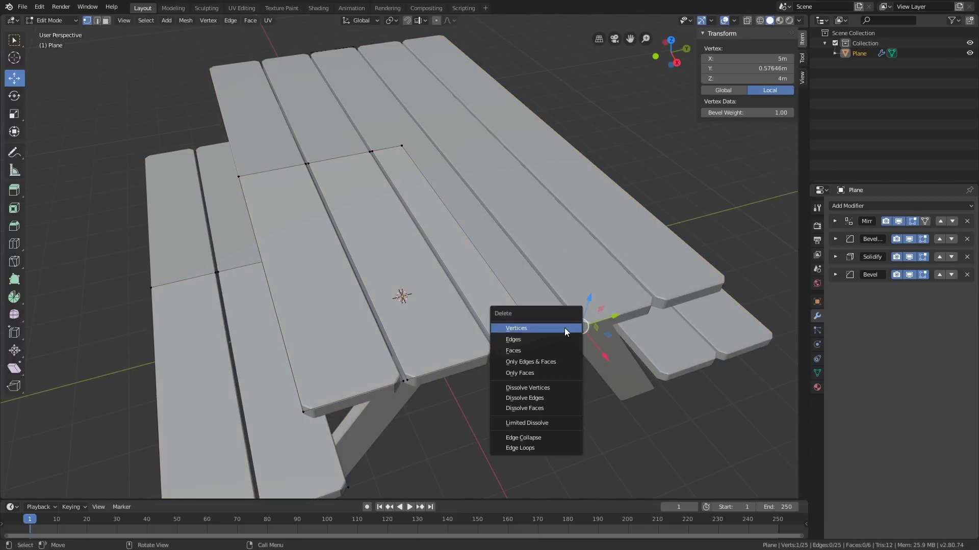
key(Escape)
key(Tab)
middle_drag(555, 341, 558, 287)
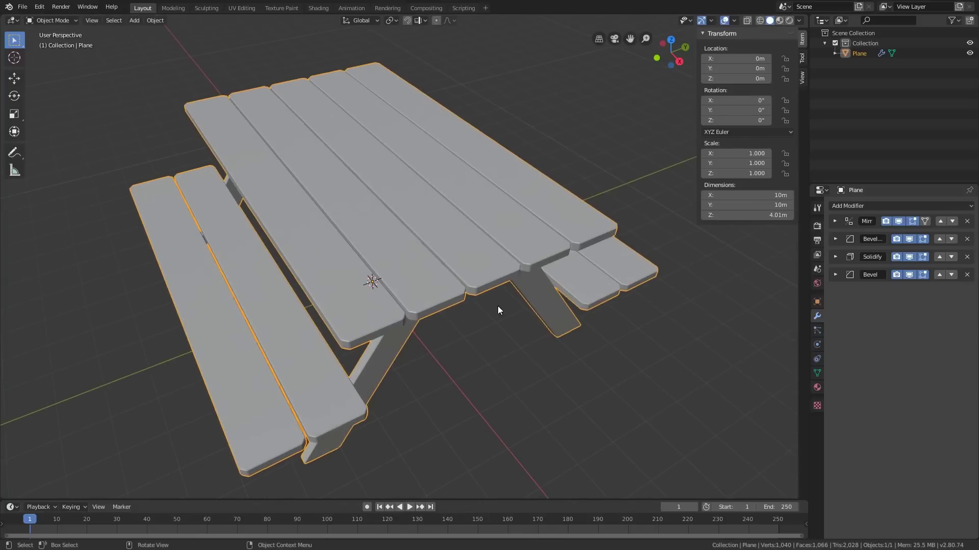
- Duplicate the slanted leg's face and rotate the copy in the right view until it lies roughly horizontal as a crossbeam
middle_drag(497, 307, 441, 279)
key(Tab)
click(390, 231)
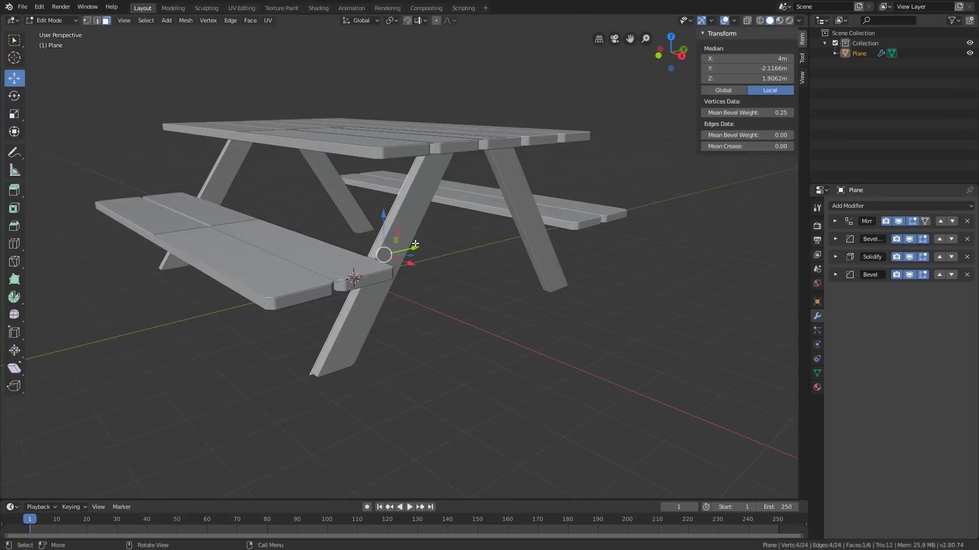
key(alt+z)
mouse_move(415, 244)
middle_down()
mouse_move(430, 242)
mouse_move(414, 257)
middle_up()
key(alt+z)
key(KP_3)
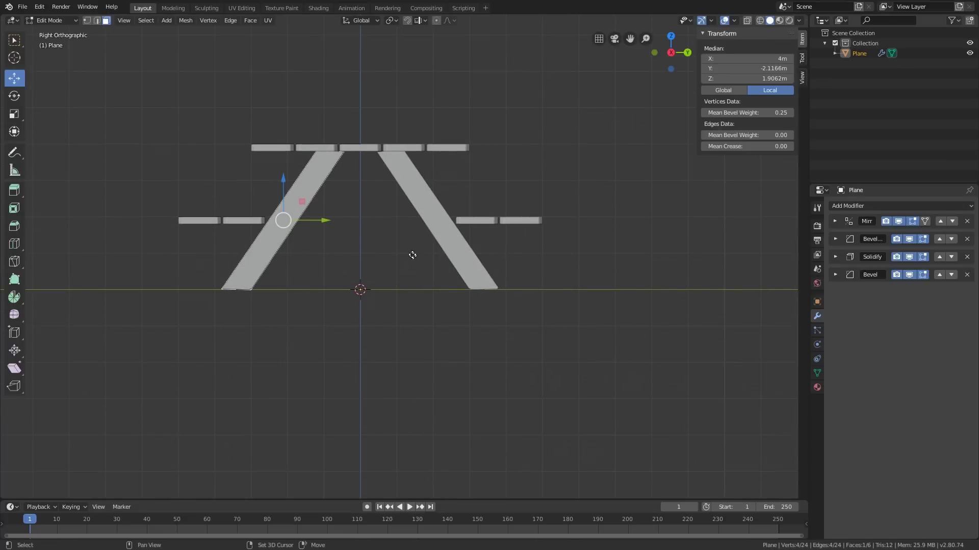
key(shift+d)
key(r)
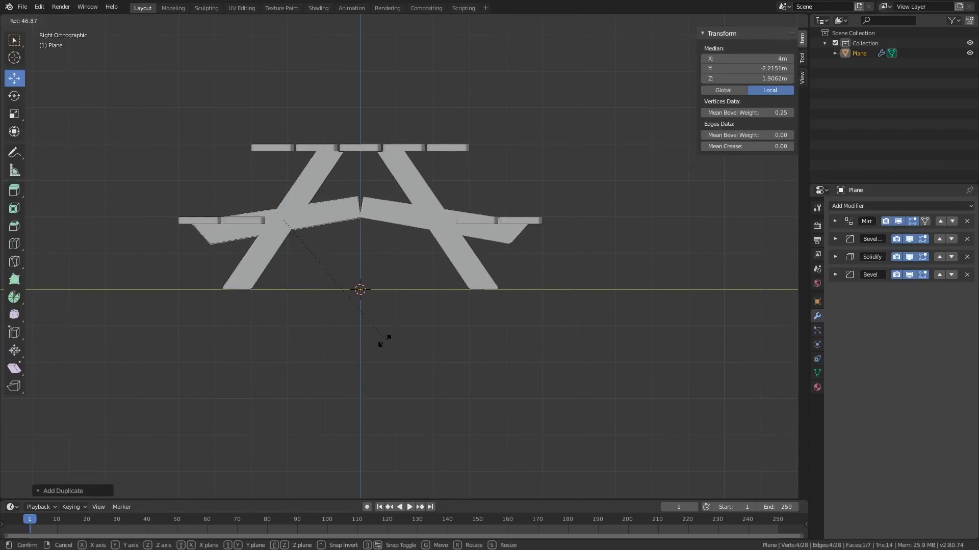
click(369, 366)
- Lower the crossbeam along Z by about 0.65 m so it sits below the bench planks
scroll(285, 239, up, 1)
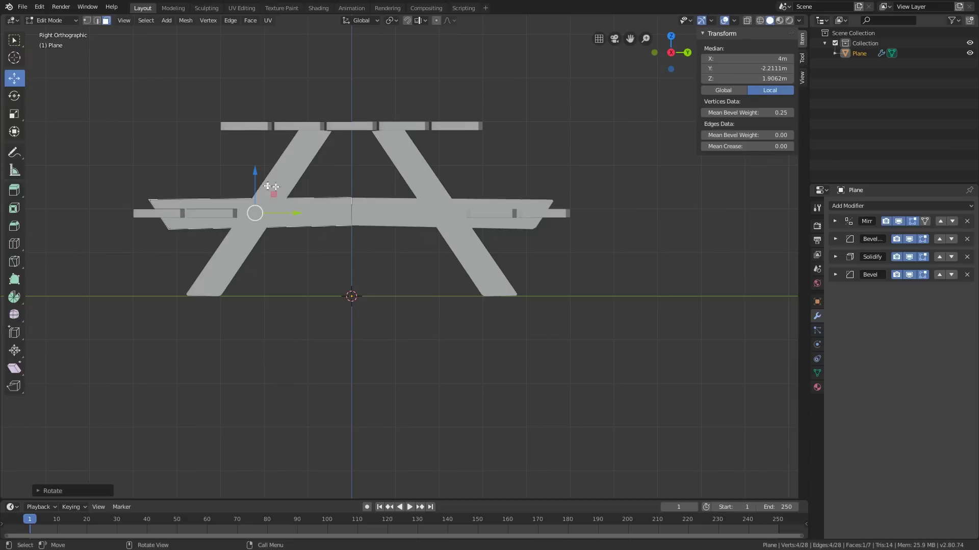
key(g)
key(z)
click(286, 187)
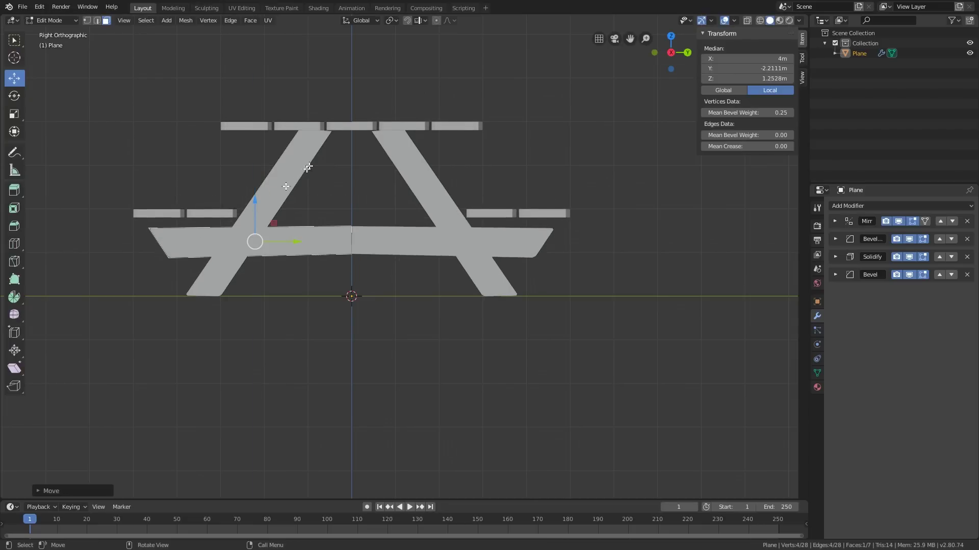
- Move the crossbeam so its inner vertices meet the mirror centre line, and snap its four vertices to the grid
scroll(277, 238, up, 3)
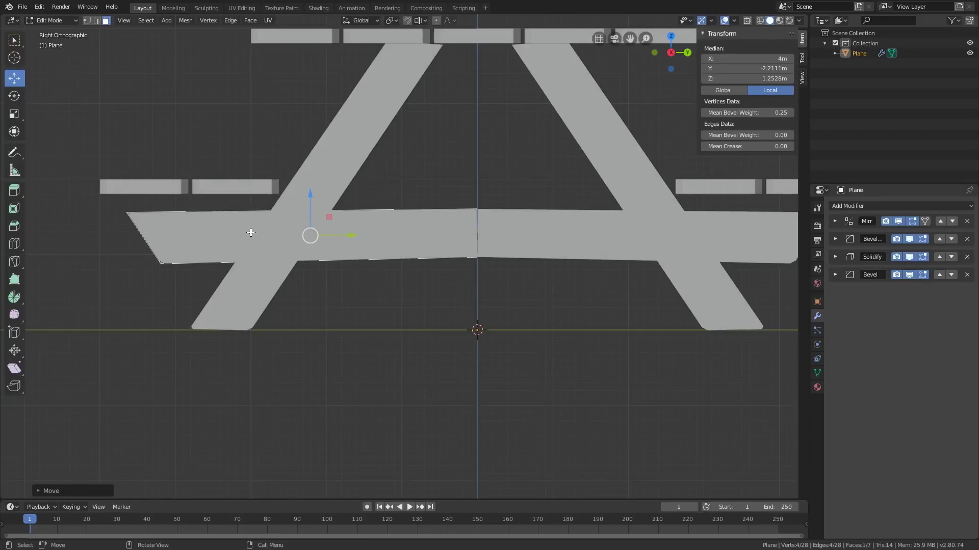
shift+middle_drag(526, 219, 545, 226)
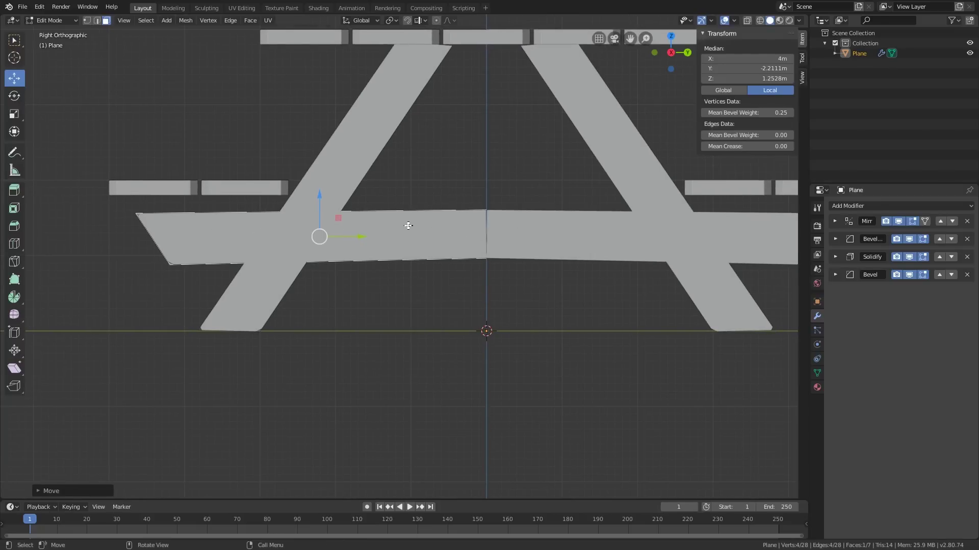
key(1)
key(g)
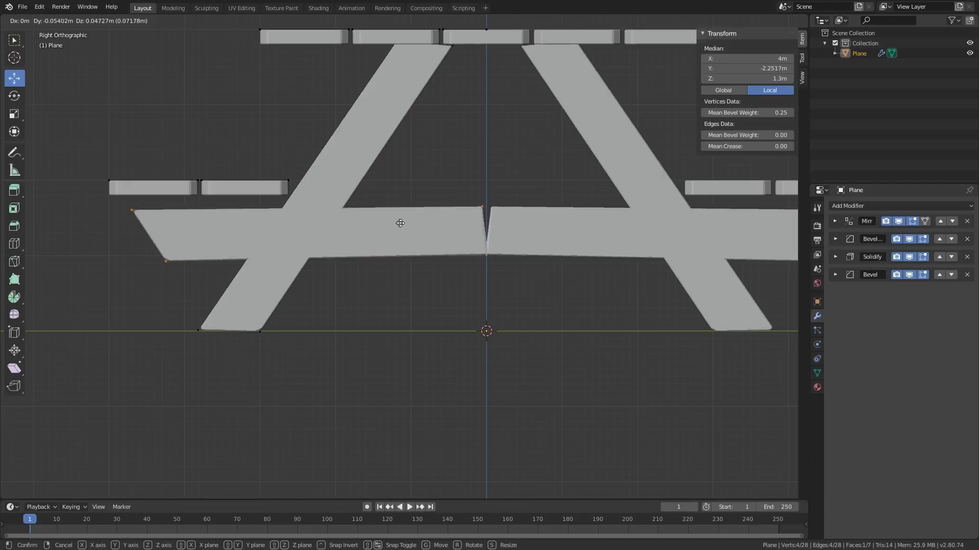
click(414, 234)
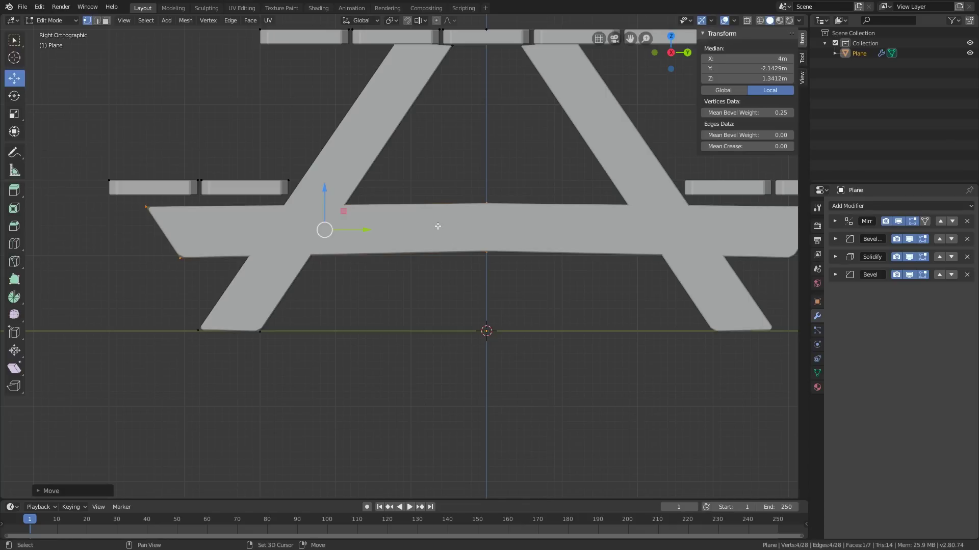
key(shift+s)
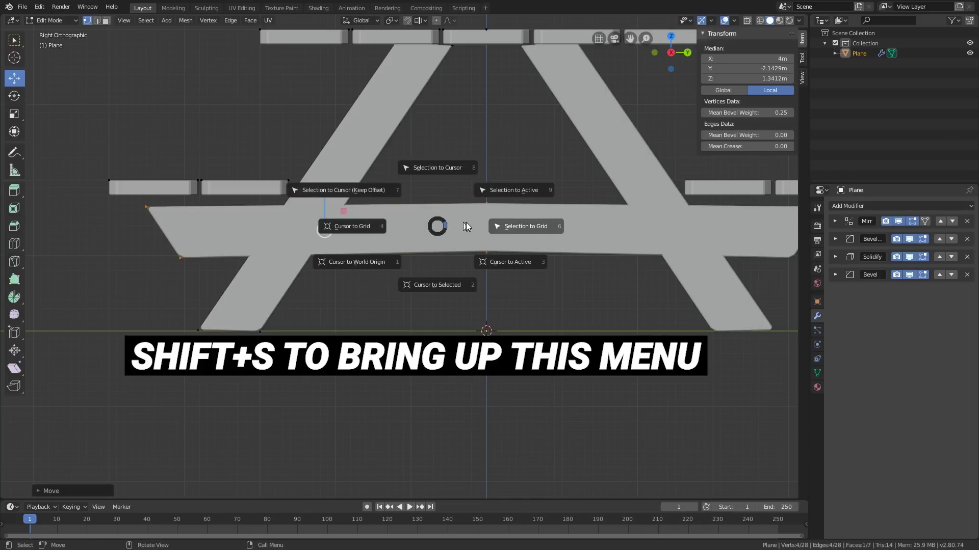
click(503, 226)
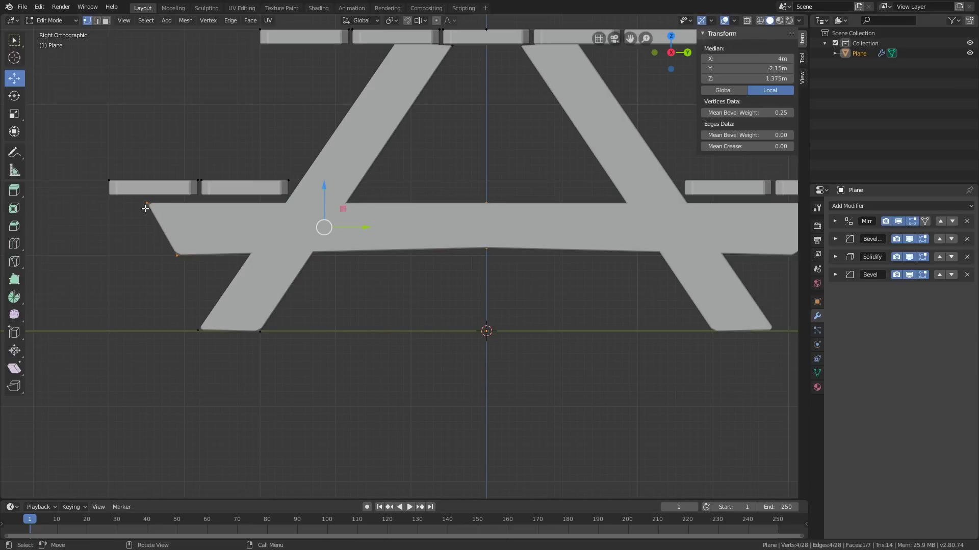
- Straighten the crossbeam's underside by moving its lower centre vertex down along Z to 1 m
click(486, 248)
scroll(500, 260, up, 1)
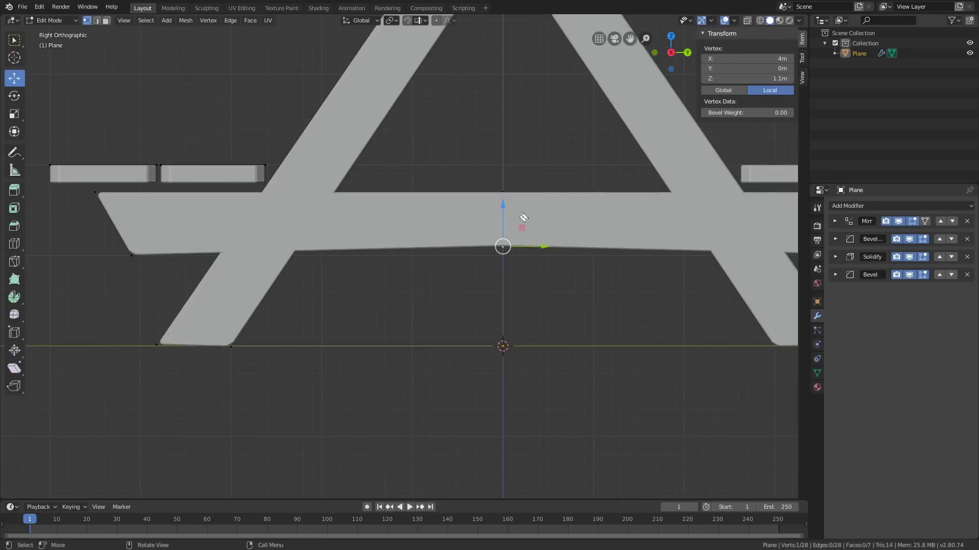
key(g)
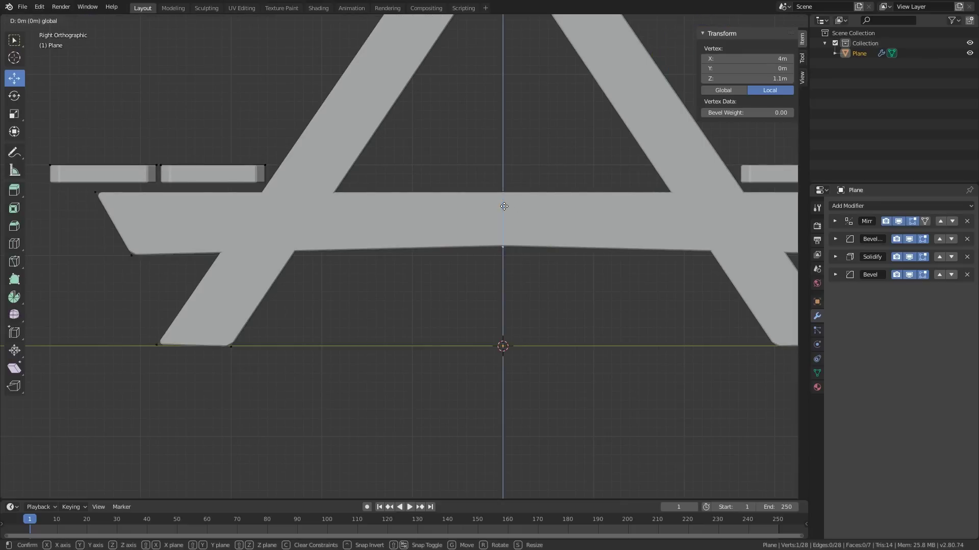
click(503, 214)
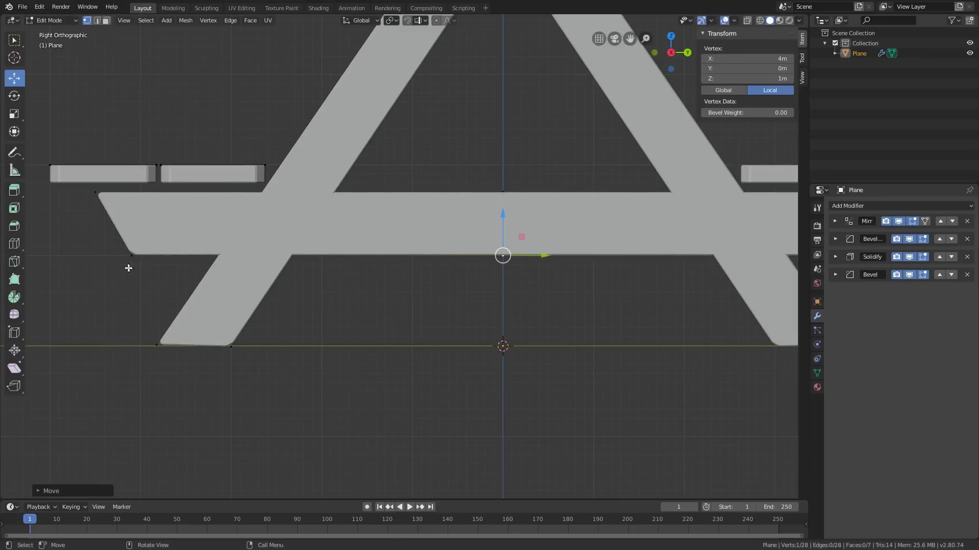
- Raise the whole crossbeam face along Z by about 0.1 m to meet the underside of the bench planks
key(3)
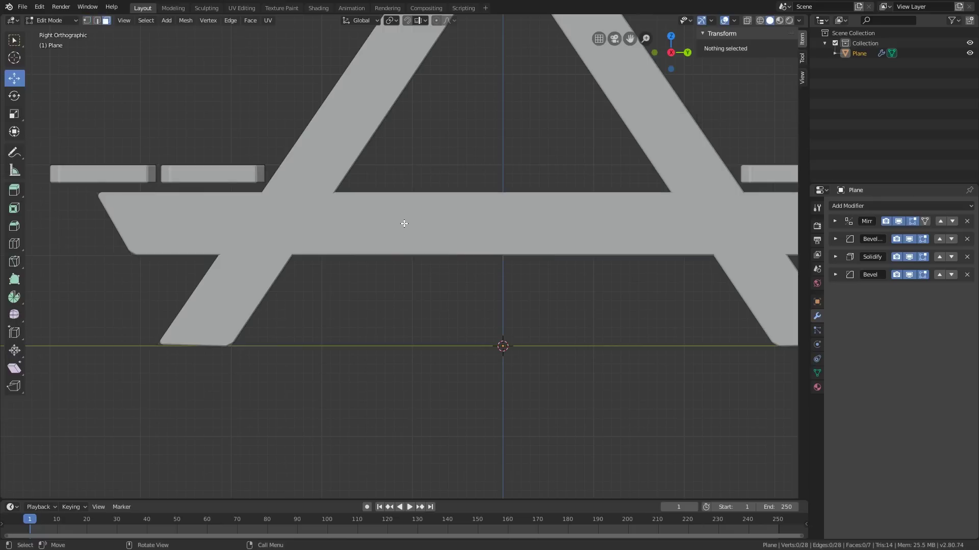
click(405, 223)
drag(309, 191, 305, 109)
scroll(306, 109, down, 3)
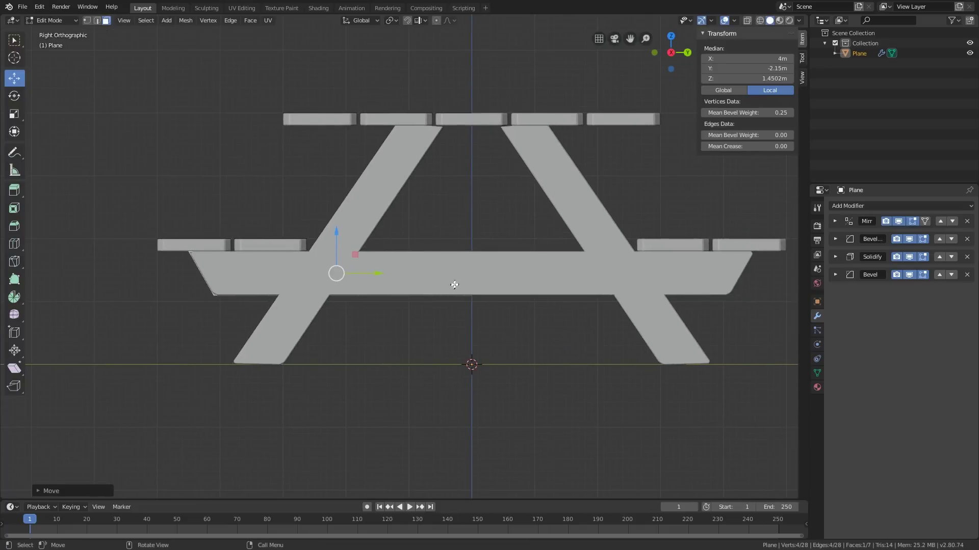
- Flip the crossbeam face's normals so its thickness extends to the inner side of the legs
middle_drag(454, 285, 475, 319)
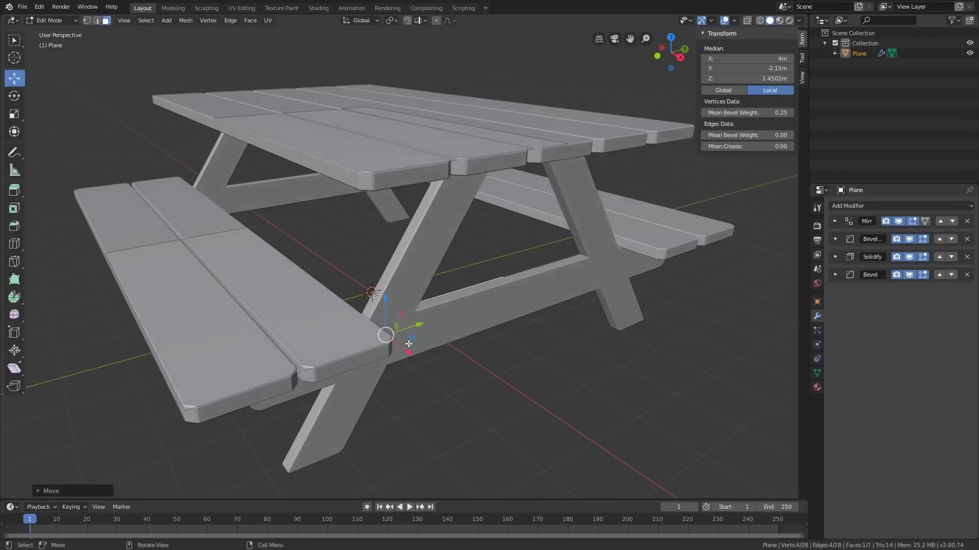
drag(409, 353, 480, 435)
right_click(481, 435)
key(F3)
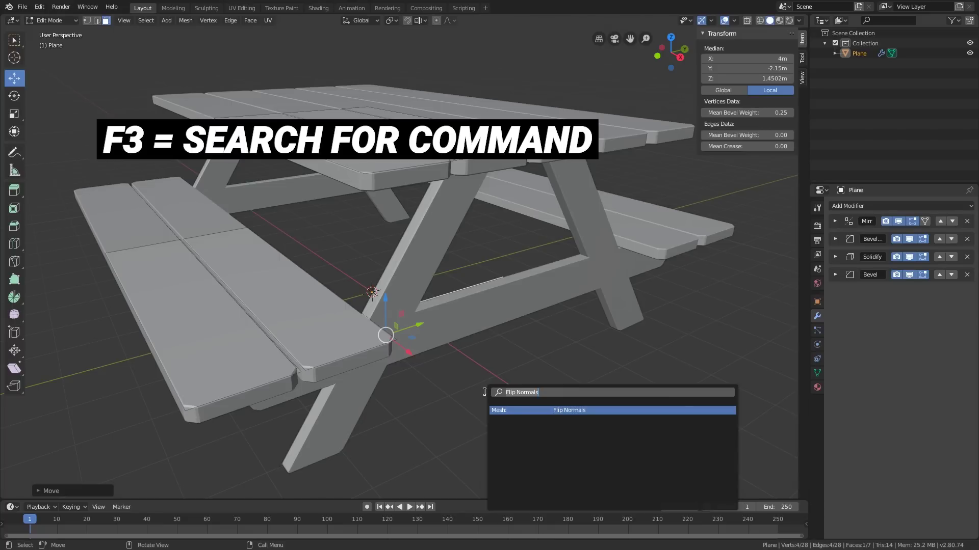
text(flip)
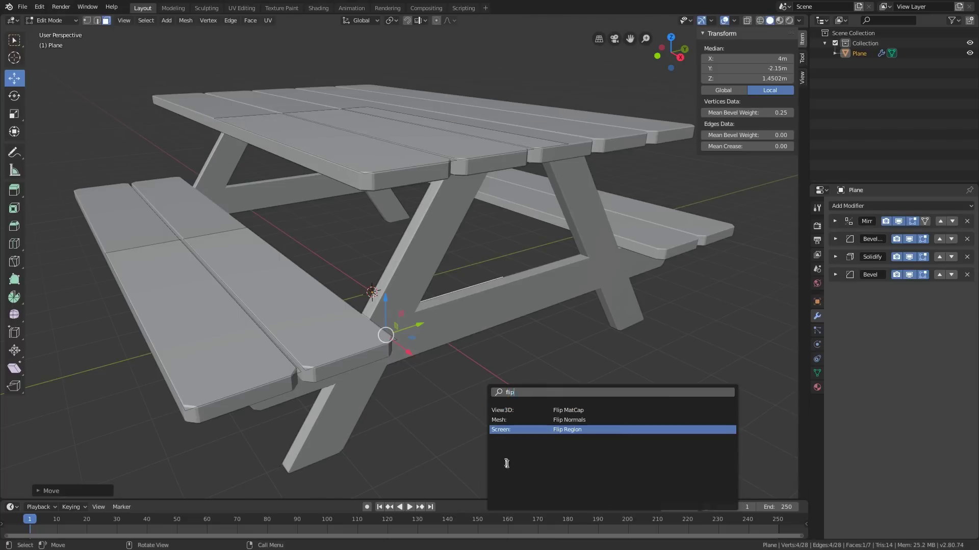
click(545, 420)
middle_drag(537, 303, 570, 330)
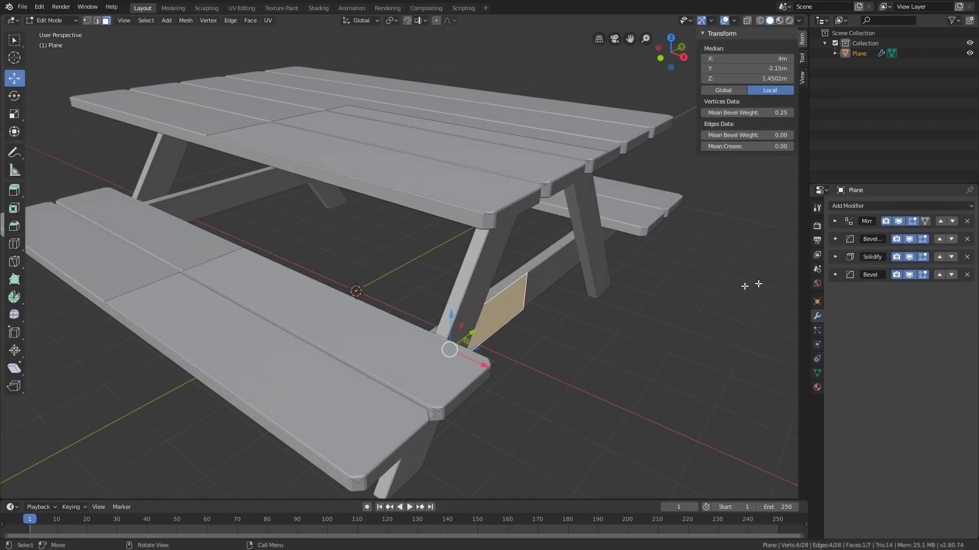
- Inspect how the flipped crossbeam fits against the legs from several angles
middle_drag(593, 319, 556, 296)
scroll(561, 255, up, 4)
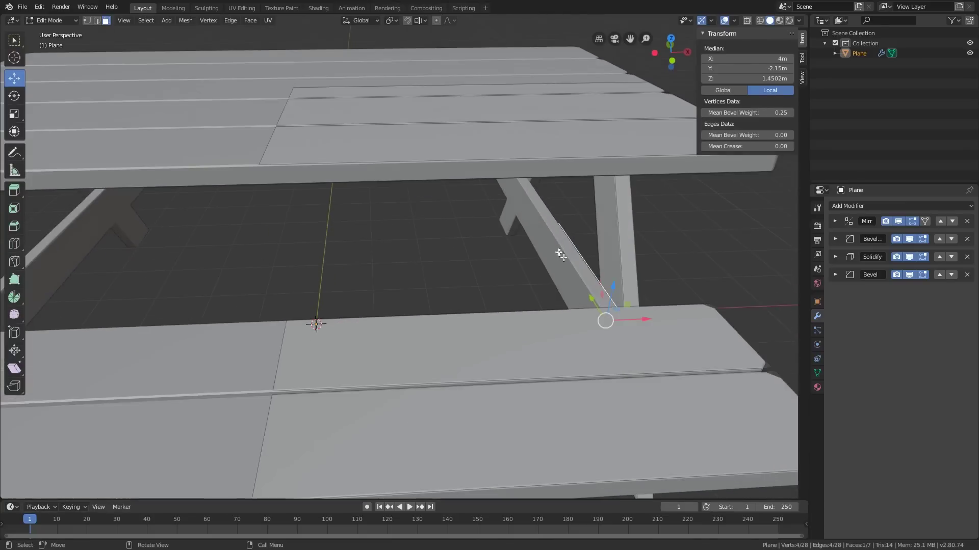
click(606, 223)
click(582, 255)
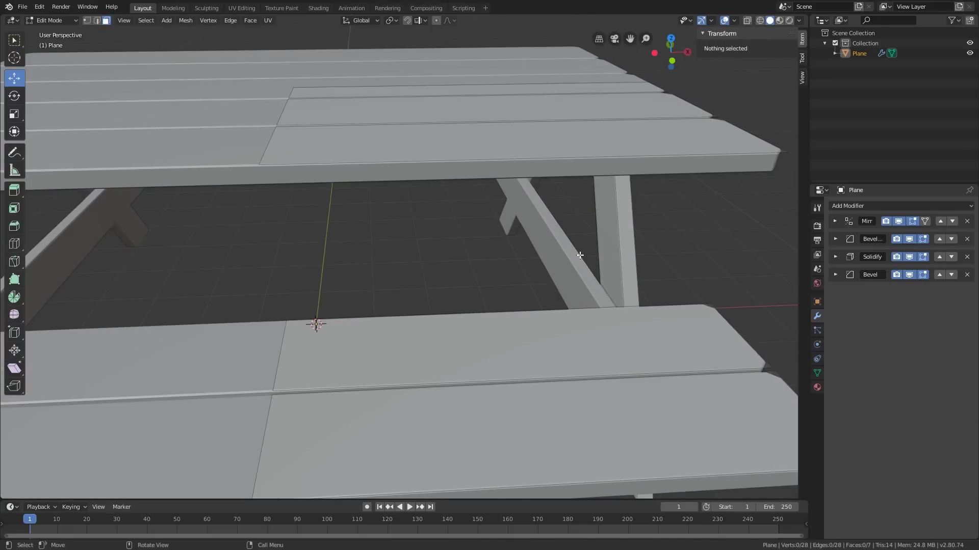
middle_drag(594, 261, 559, 259)
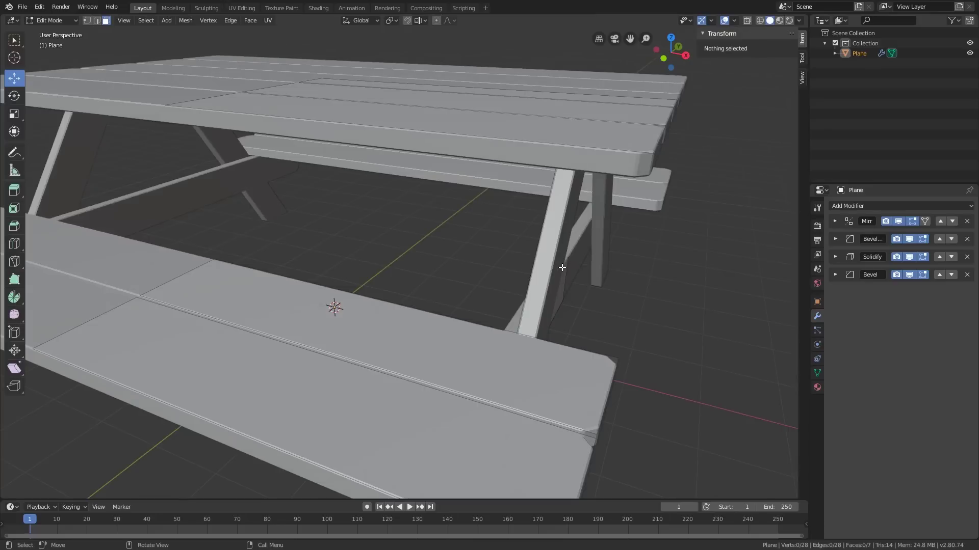
scroll(562, 267, down, 4)
- Duplicate the bench crossbeam face and move the copy up about 2 m and inward about 1.9 m, against the tabletop's underside
click(530, 296)
scroll(534, 283, up, 2)
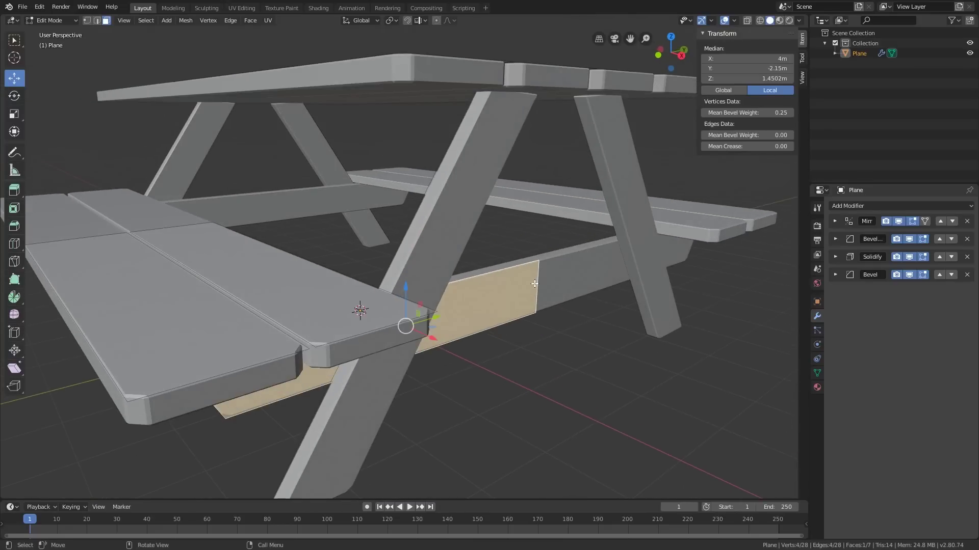
key(KP_1)
key(KP_3)
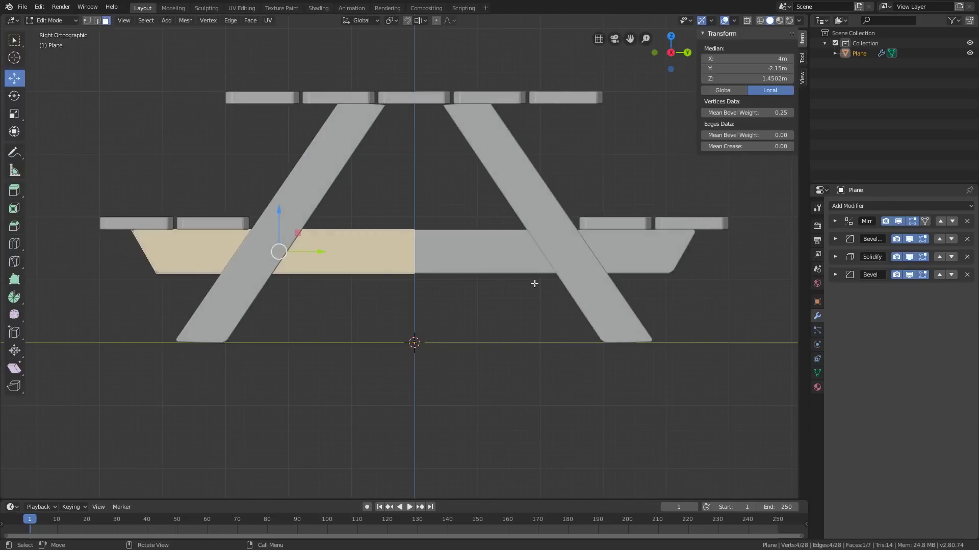
key(shift+d)
key(z)
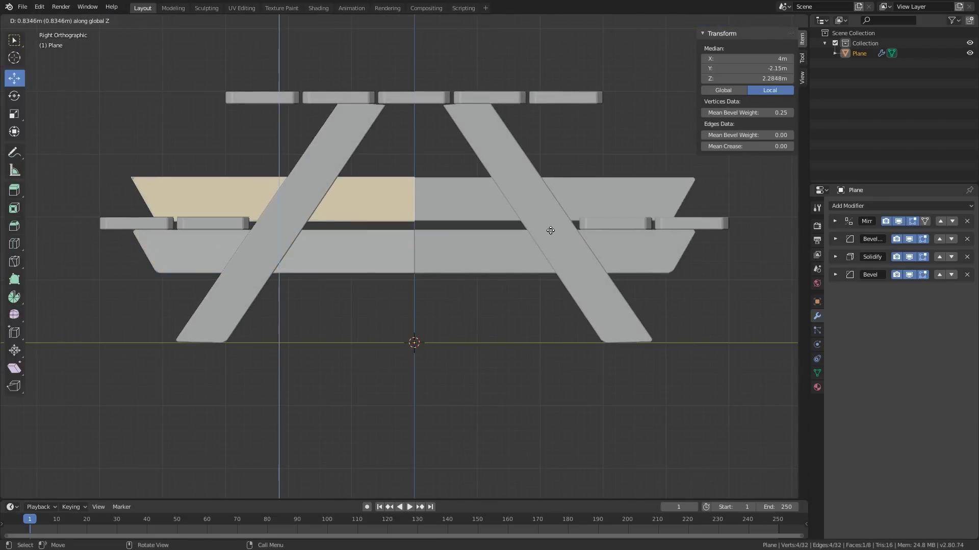
right_click(806, 202)
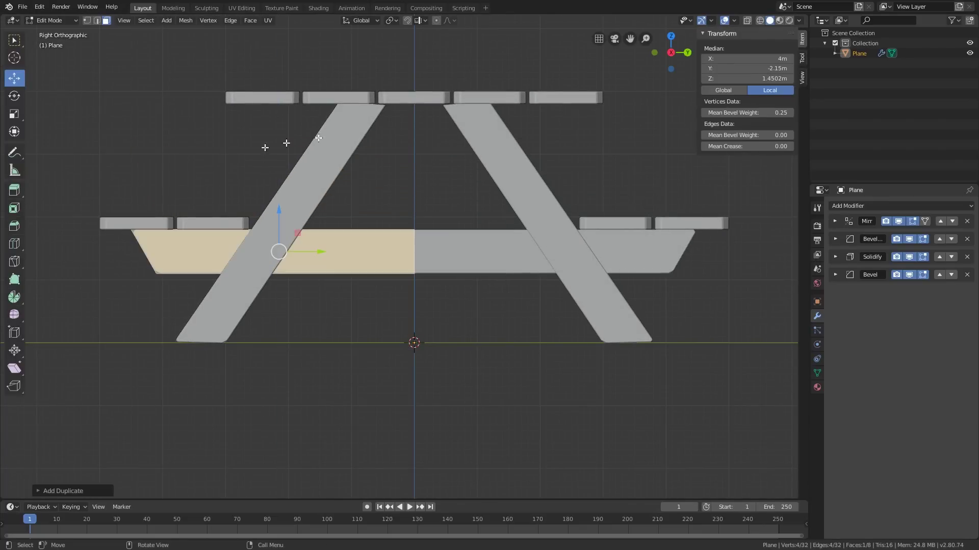
key(g)
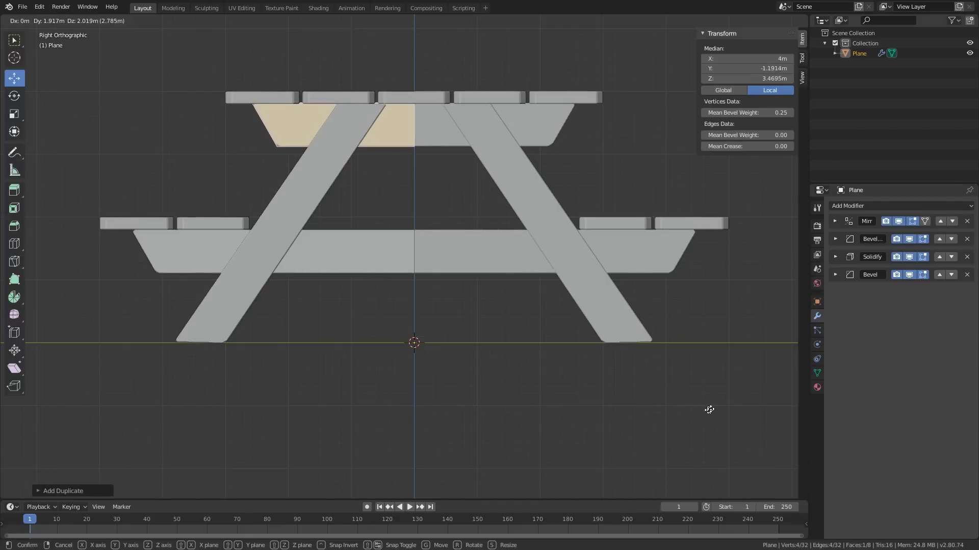
click(719, 407)
- Duplicate the lower crossbeam face in place to start a diagonal brace
middle_drag(442, 396, 507, 247)
key(Tab)
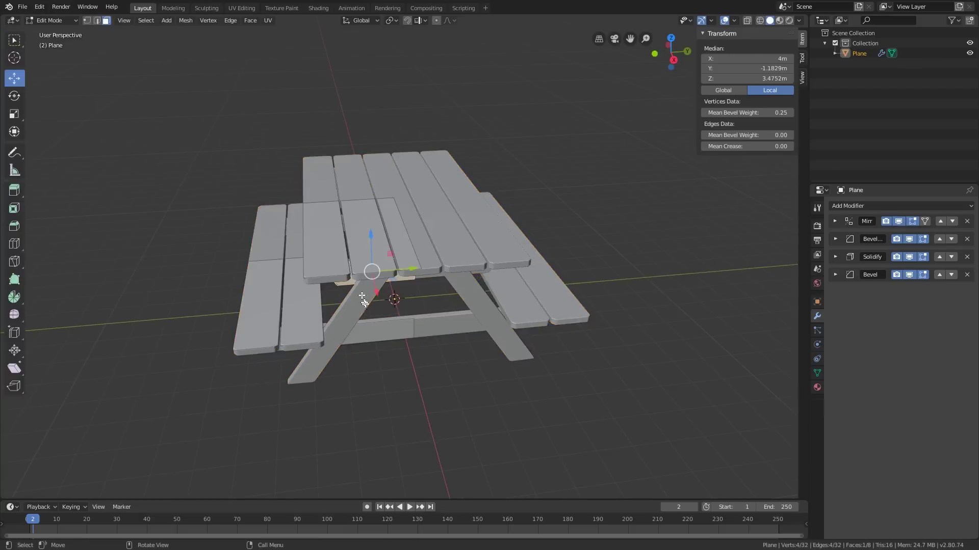
mouse_move(418, 337)
middle_down()
mouse_move(426, 345)
mouse_move(442, 335)
mouse_move(427, 341)
middle_up()
click(397, 295)
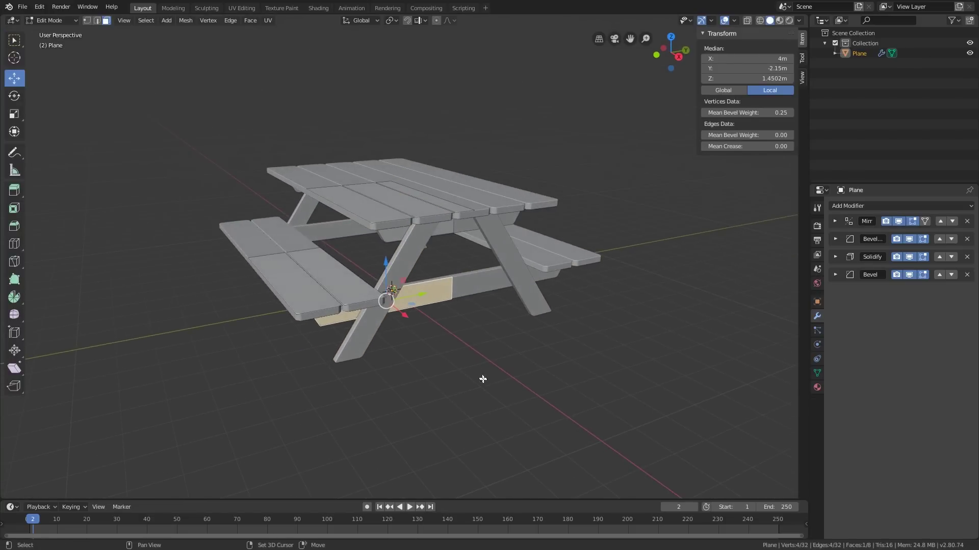
key(shift+d)
right_click(604, 338)
key(r)
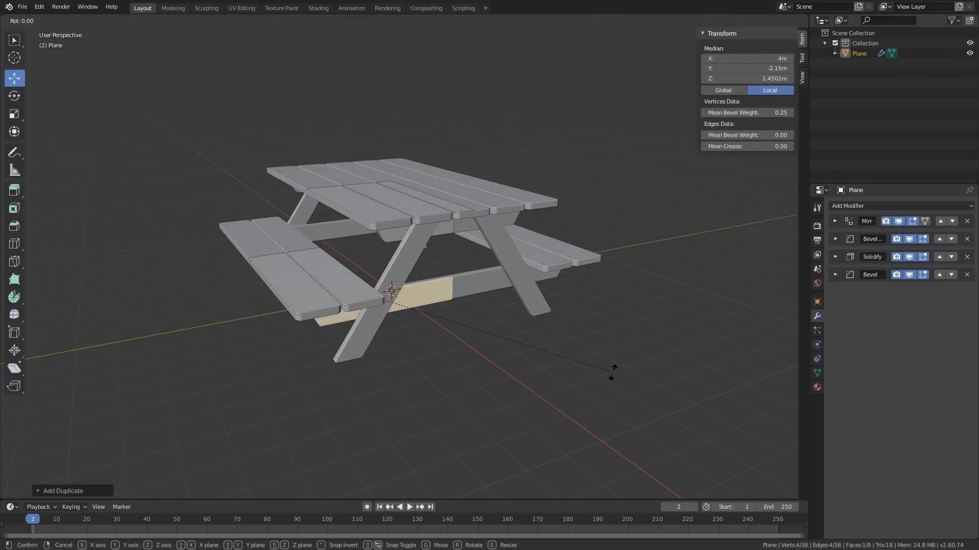
key(z)
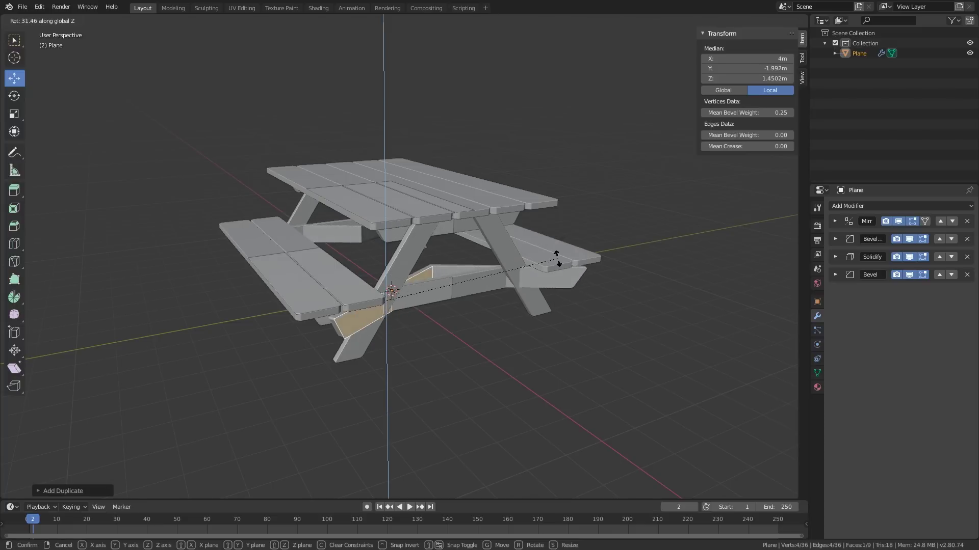
right_click(493, 213)
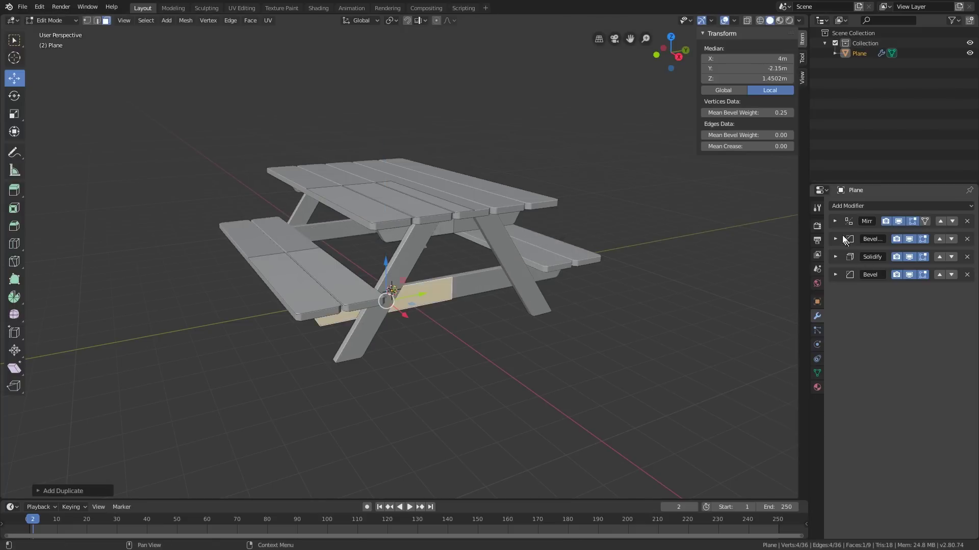
- Turn off Clipping in the Mirror modifier and rotate the duplicated face about global Z so it runs along the table's length
click(835, 221)
click(908, 337)
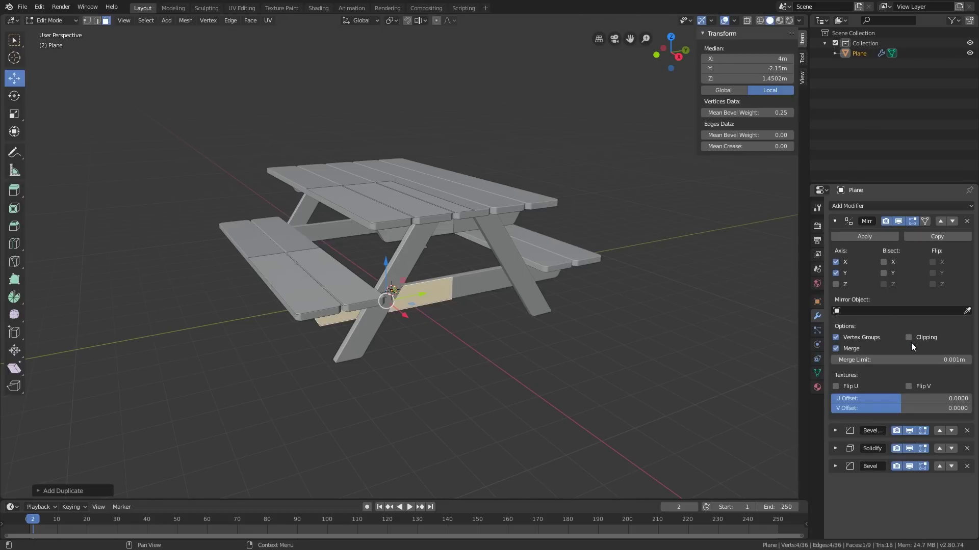
key(r)
key(z)
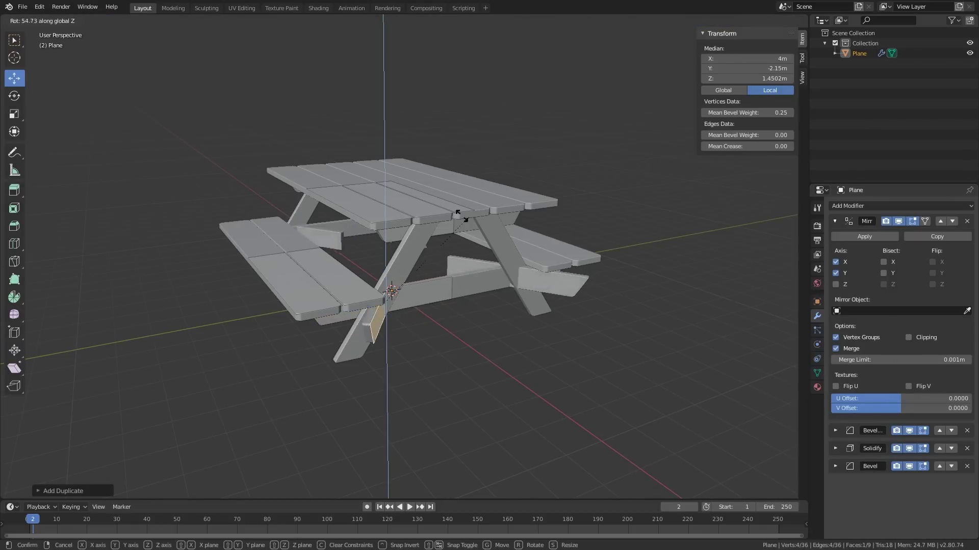
click(399, 216)
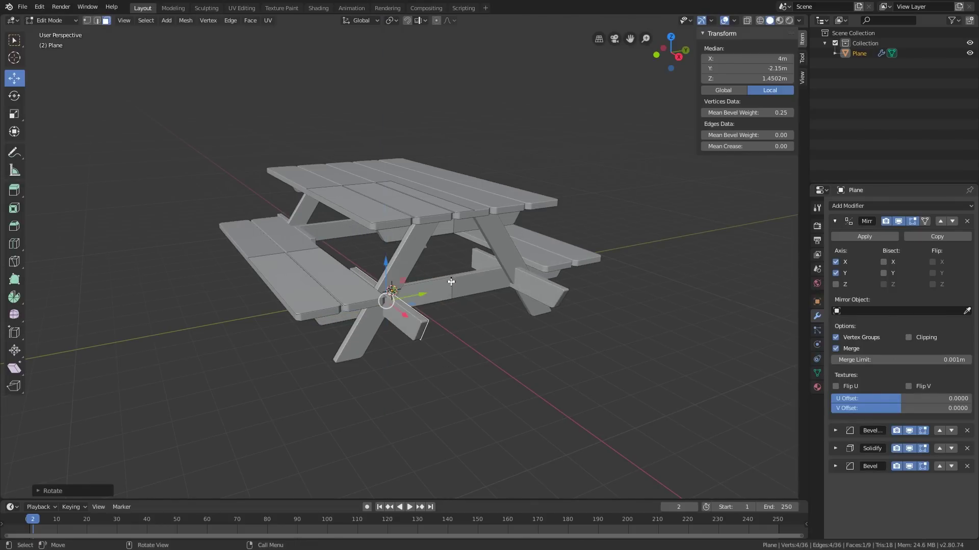
- Turn Clipping back on and move the rotated face along Y onto the table's centre plane at 0 m
click(908, 337)
drag(422, 299, 551, 256)
middle_drag(442, 305, 486, 290)
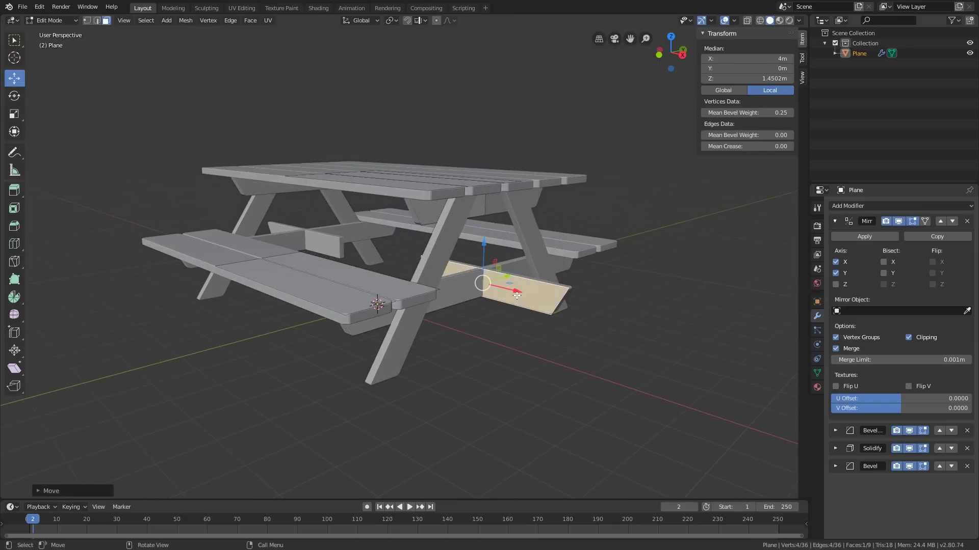
- Move the centred face inward along X until its inner end meets the mirror plane, with its median at about 1.73 m
drag(516, 296, 451, 277)
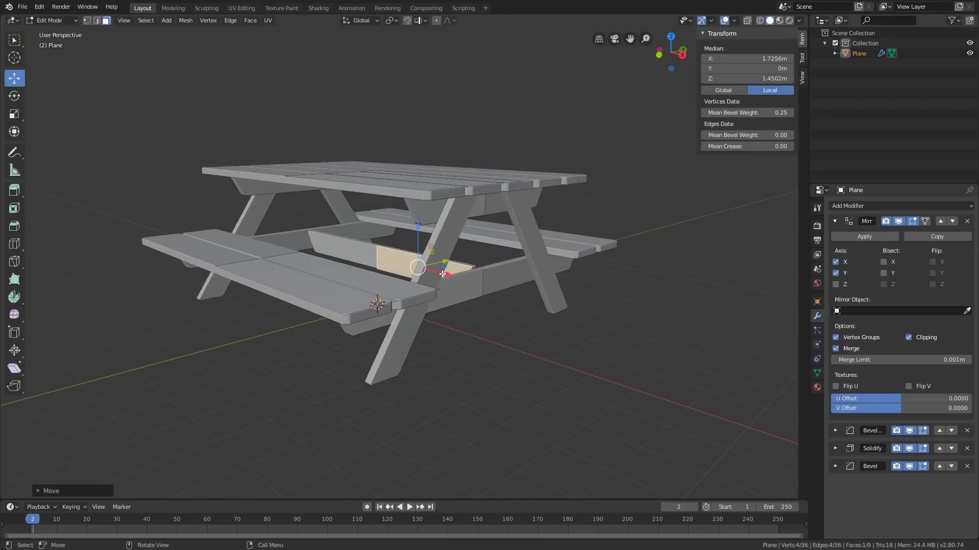
middle_drag(446, 259, 525, 282)
scroll(413, 270, up, 1)
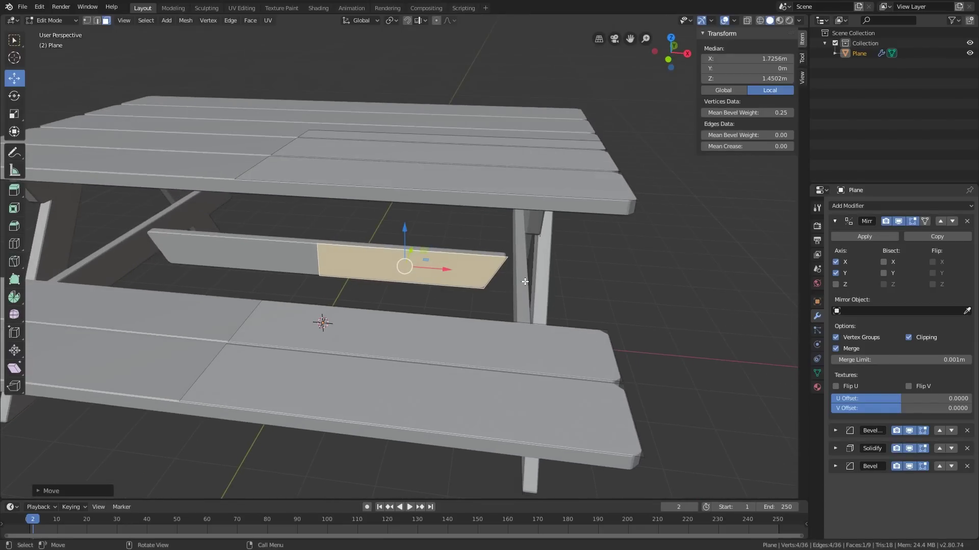
- Disable Clipping, tilt the face in front view, and raise it so it slopes from the tabletop's centre down towards the legs
key(KP_3)
key(KP_1)
scroll(510, 267, up, 1)
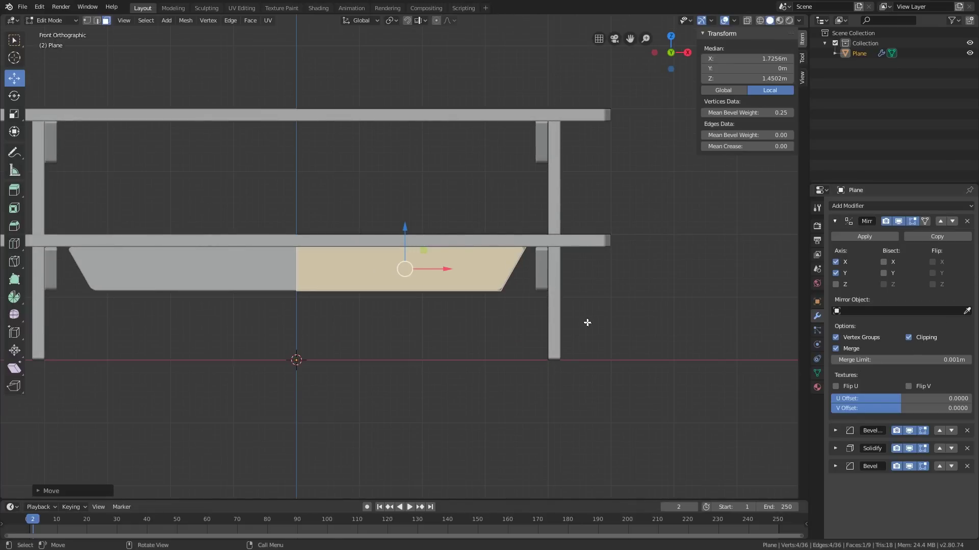
click(908, 337)
key(r)
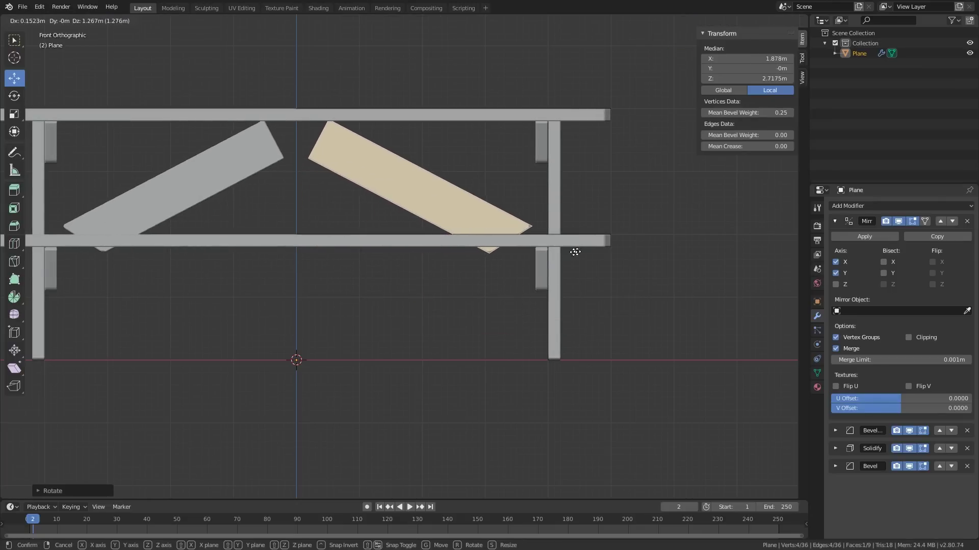
click(562, 242)
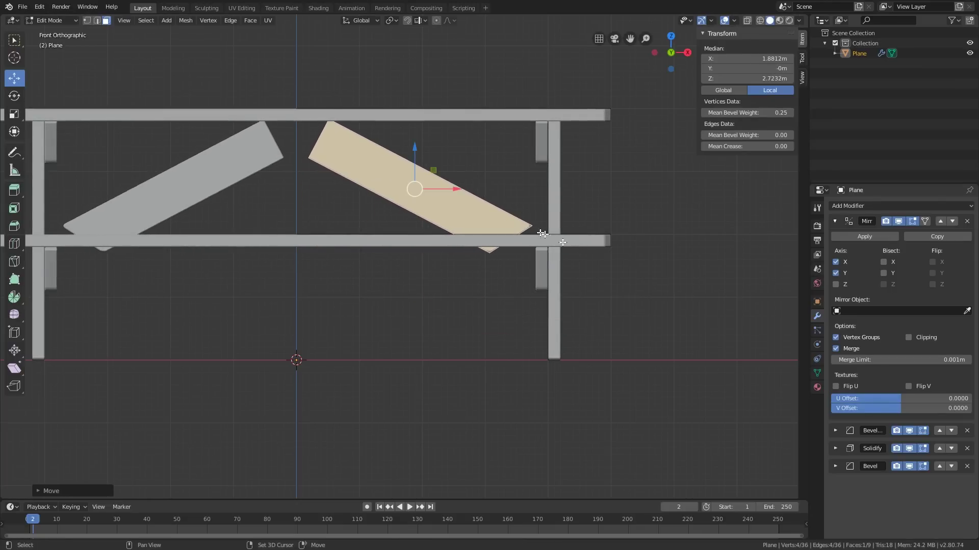
key(g)
click(282, 145)
- Move the brace's lower inner vertex up to the tabletop's underside, at about X 0.07 m and Z 3.77 m
key(1)
click(315, 153)
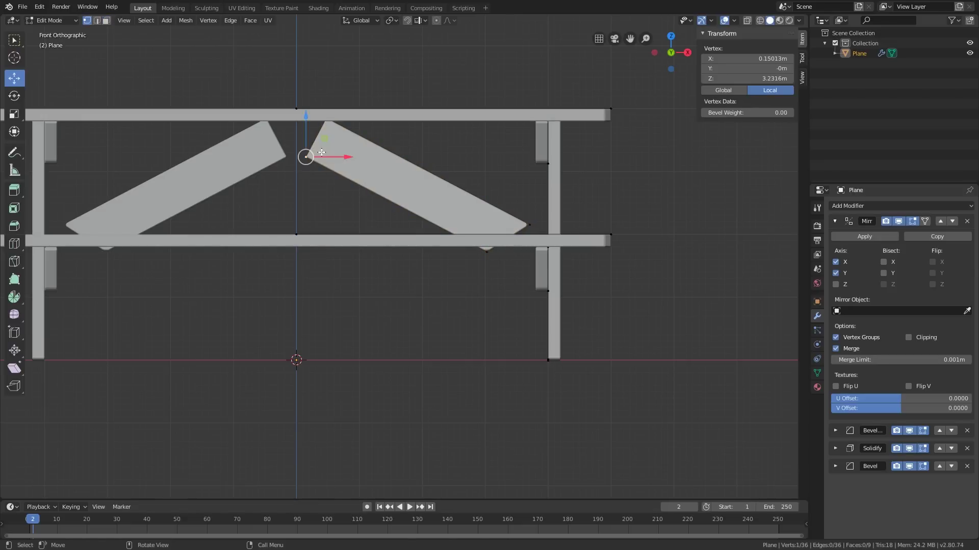
key(g)
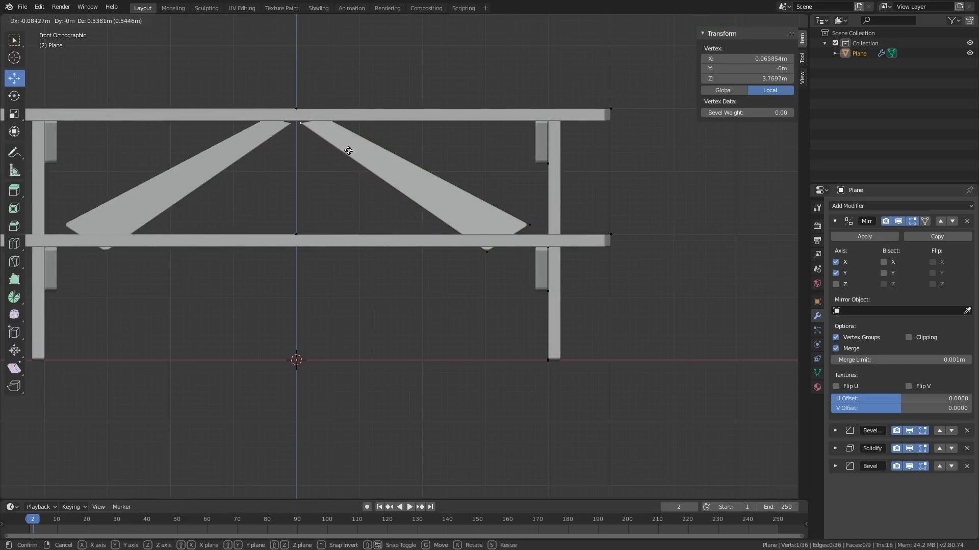
click(348, 150)
- With X-ray shading on, move the brace's upper inner vertex to about X 0.78 m, Z 3.78 m, level with the tabletop's underside
key(alt+z)
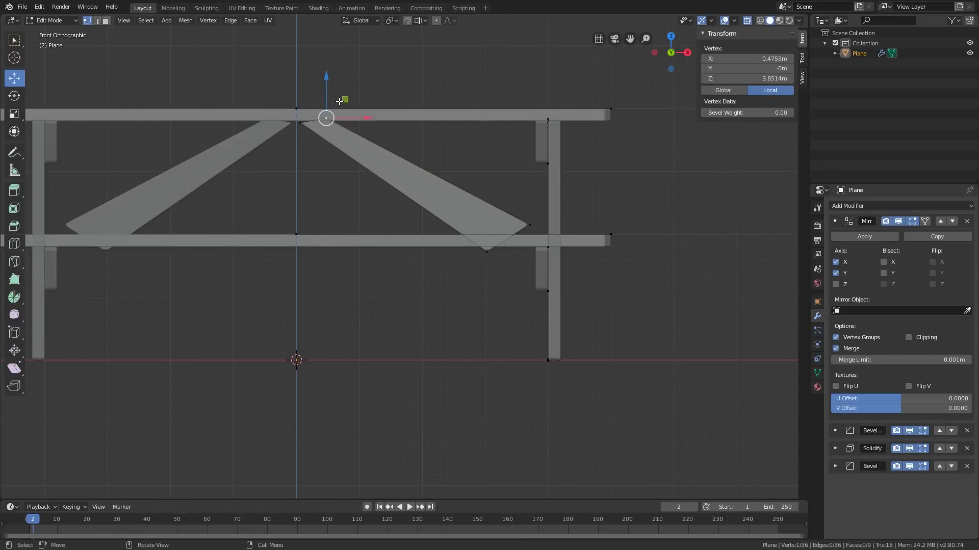
drag(345, 105, 357, 112)
scroll(357, 111, up, 1)
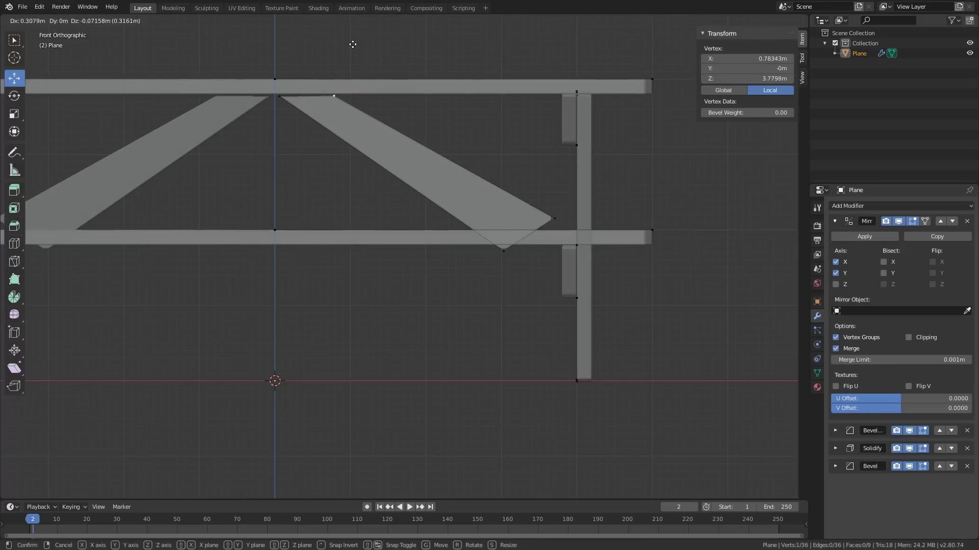
drag(352, 45, 353, 45)
- Select the brace's two top vertices and raise them along Z to about 3.81 m against the tabletop
key(c)
drag(334, 94, 308, 101)
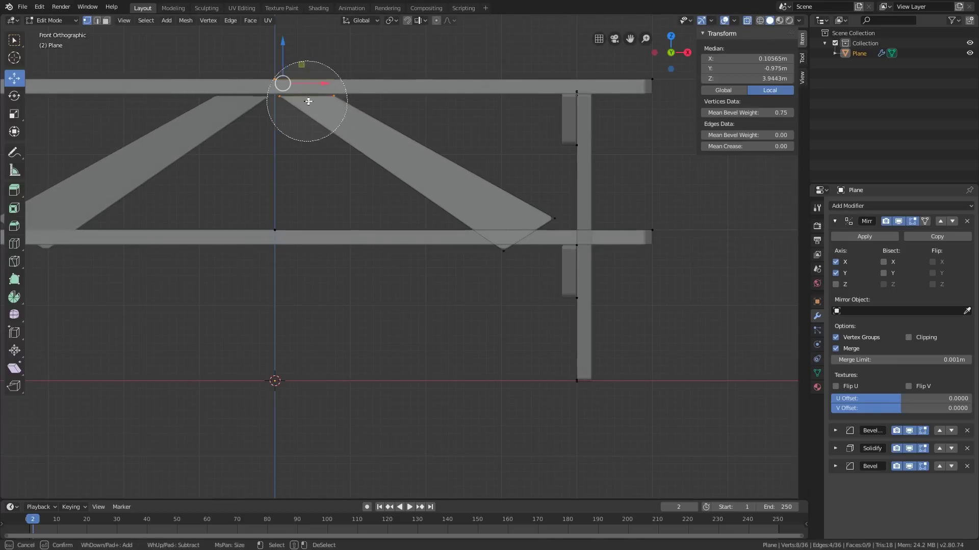
click(341, 98)
key(c)
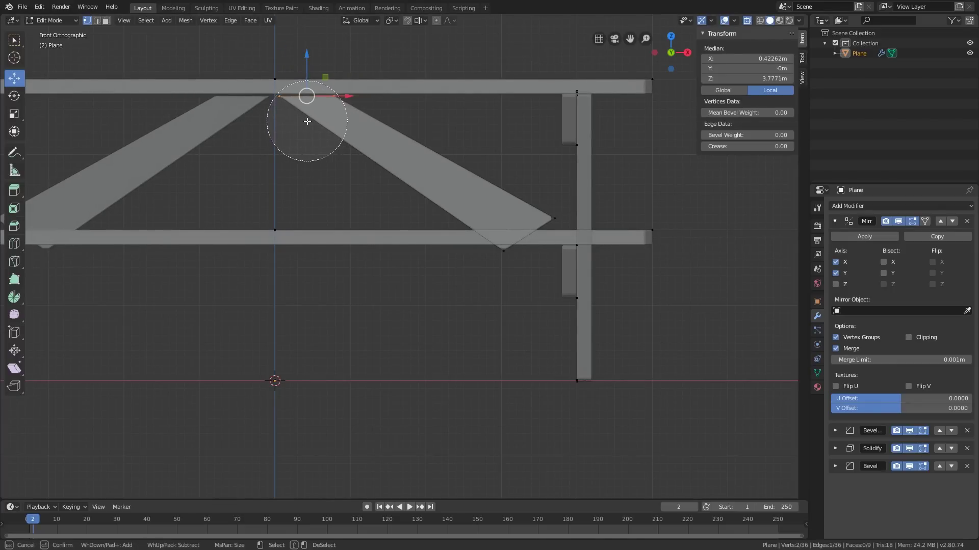
key(Escape)
drag(306, 58, 300, 48)
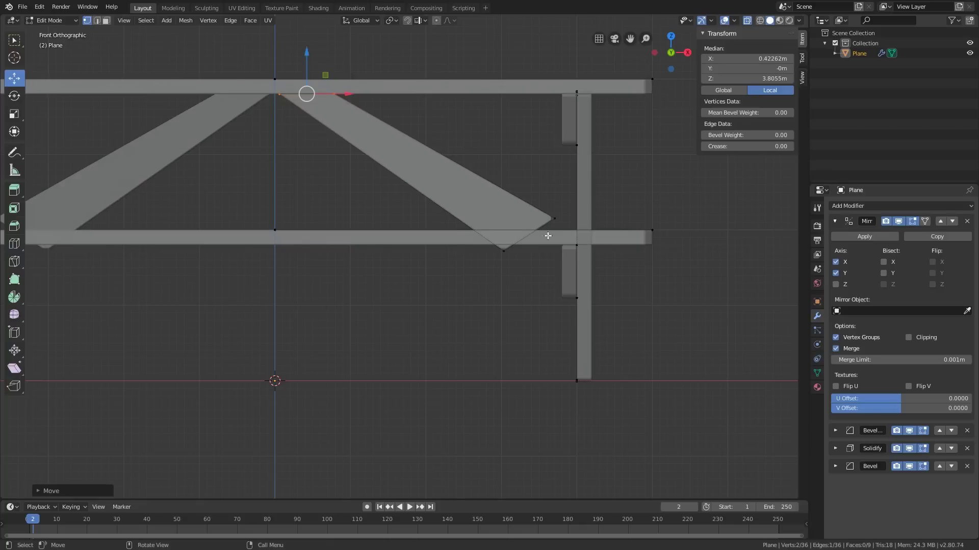
- Move the brace's outer vertices to the crossbeam at about X 3.99 m, the upper to Z 1.76 m and the lower to Z 1.13 m
key(g)
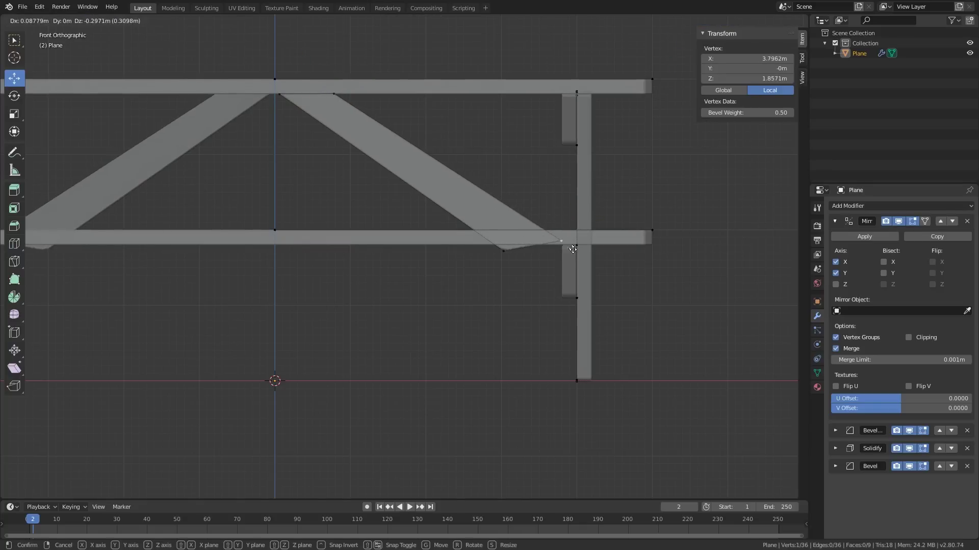
click(587, 256)
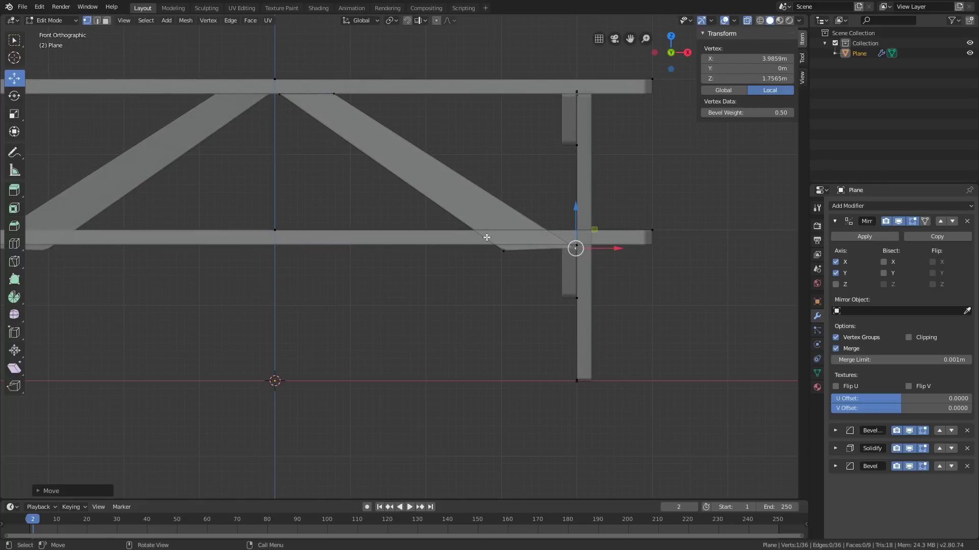
key(g)
click(499, 251)
drag(510, 255, 568, 296)
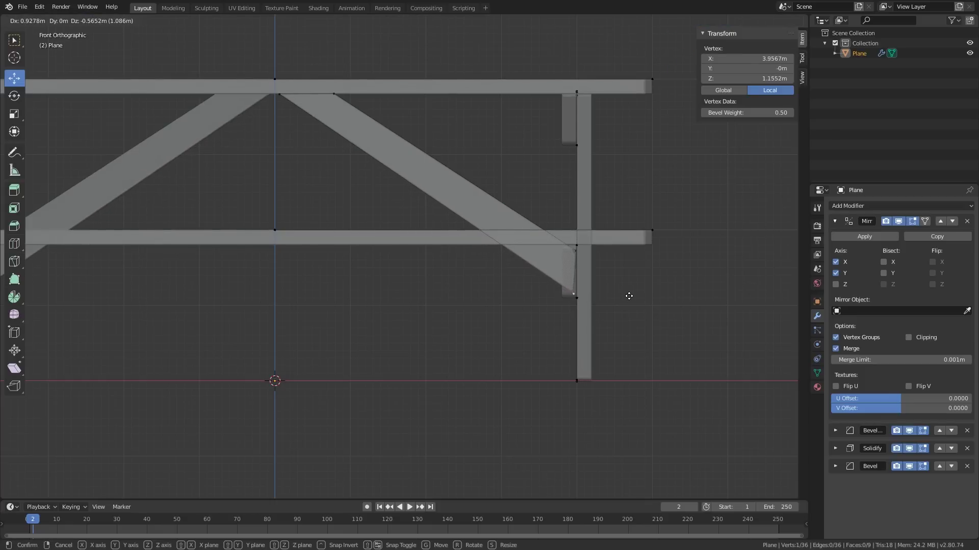
drag(652, 311, 653, 311)
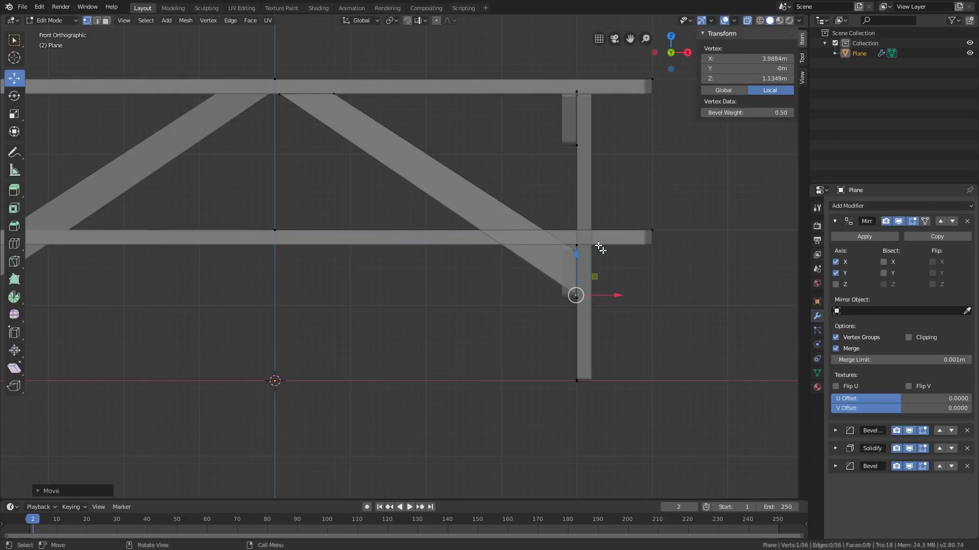
- Fine-tune the brace's upper outer vertex to about X 3.99 m and Z 1.73 m
key(ctrl+z)
scroll(605, 250, up, 1)
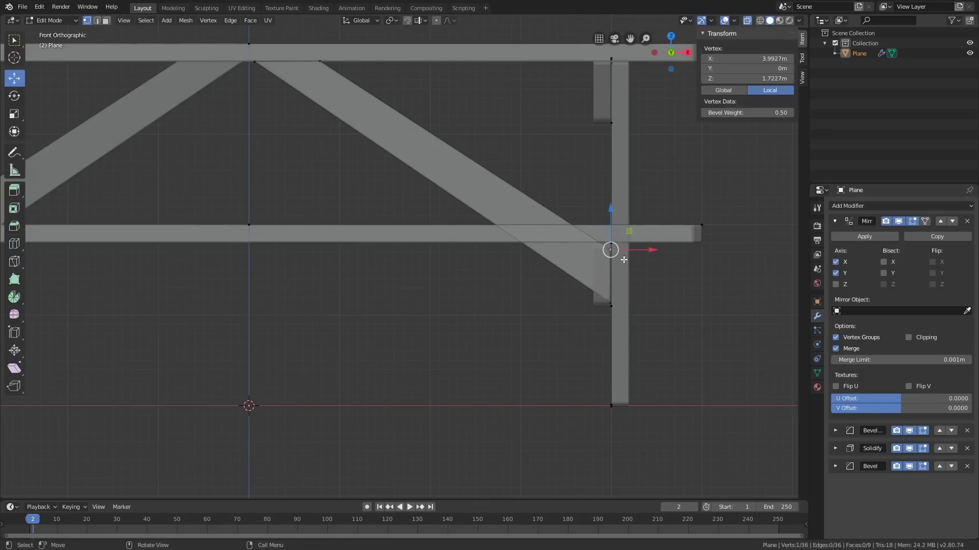
mouse_move(623, 260)
mouse_down()
mouse_move(608, 257)
mouse_move(620, 256)
mouse_up()
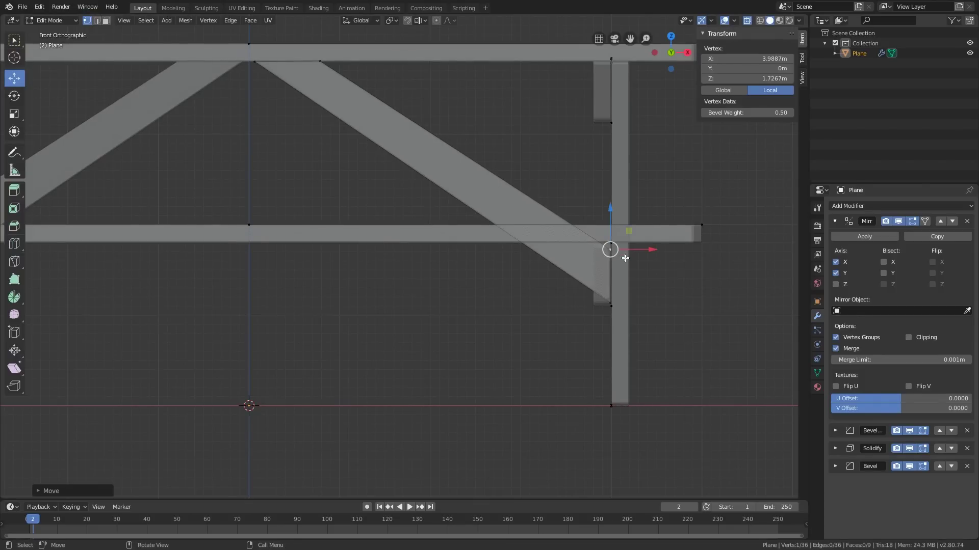
scroll(625, 257, down, 1)
- Examine the whole picnic table from several angles in Object Mode, with the Mirror modifier's settings collapsed
middle_drag(625, 257, 580, 273)
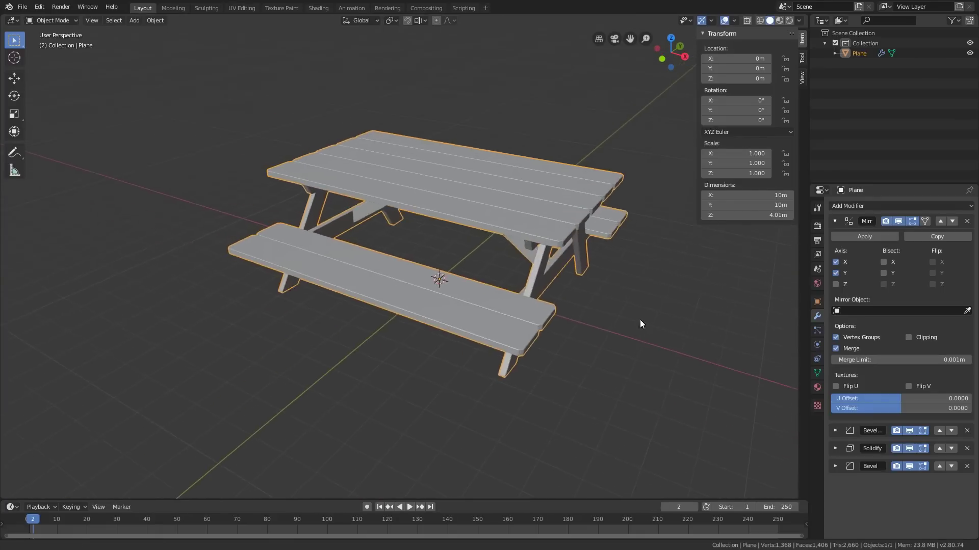
middle_drag(641, 320, 500, 300)
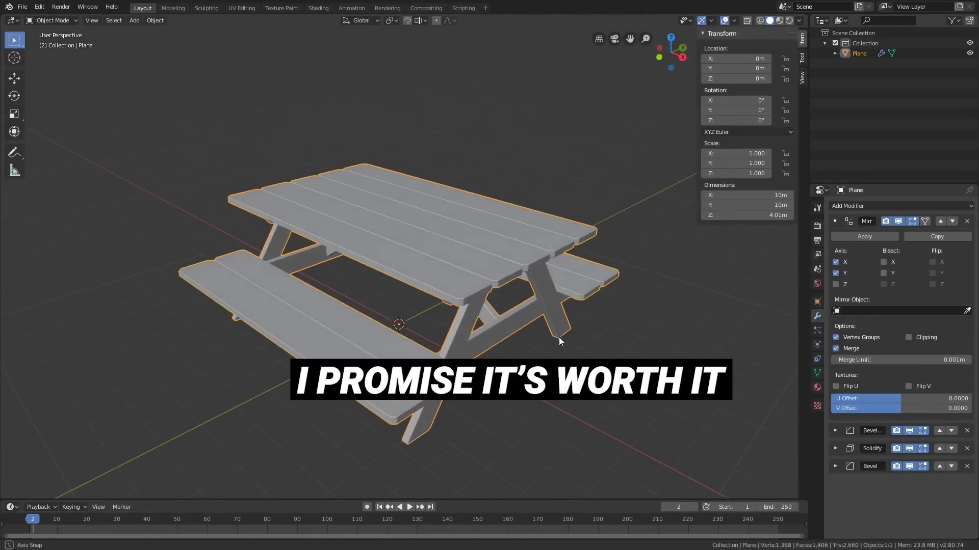
middle_drag(559, 337, 542, 340)
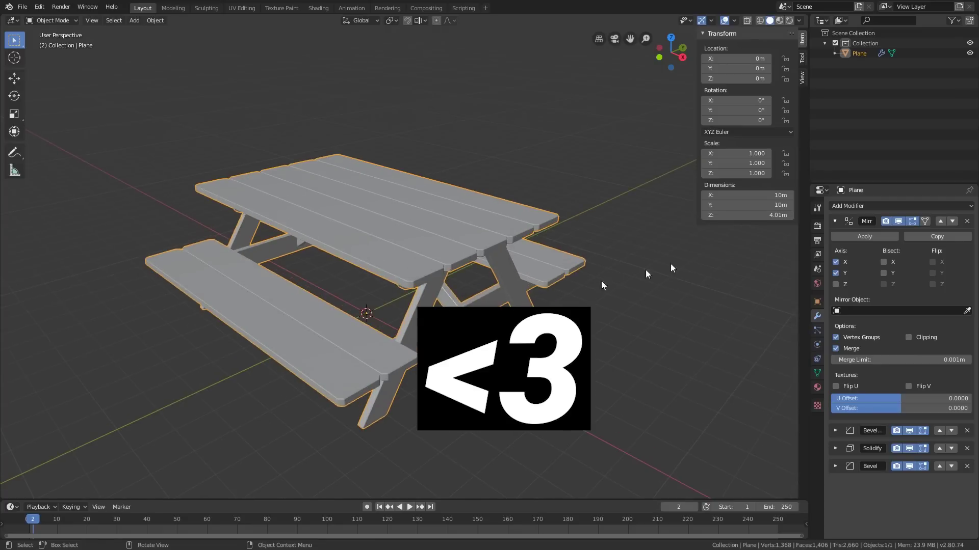
click(835, 221)
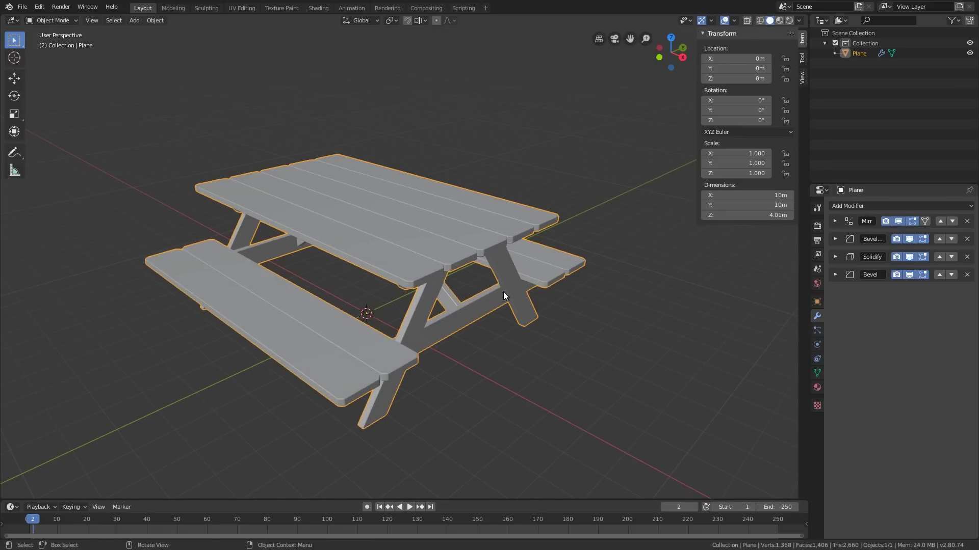
middle_drag(444, 310, 421, 305)
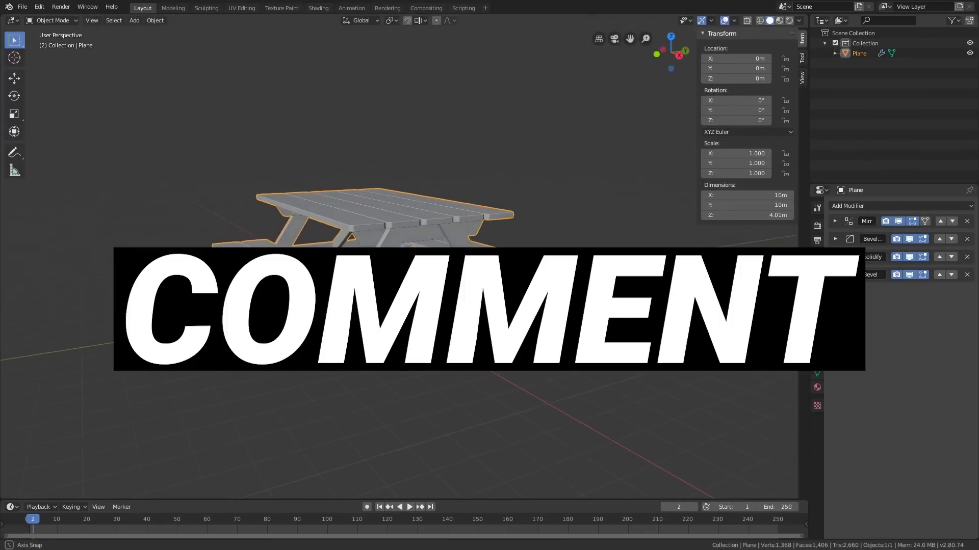